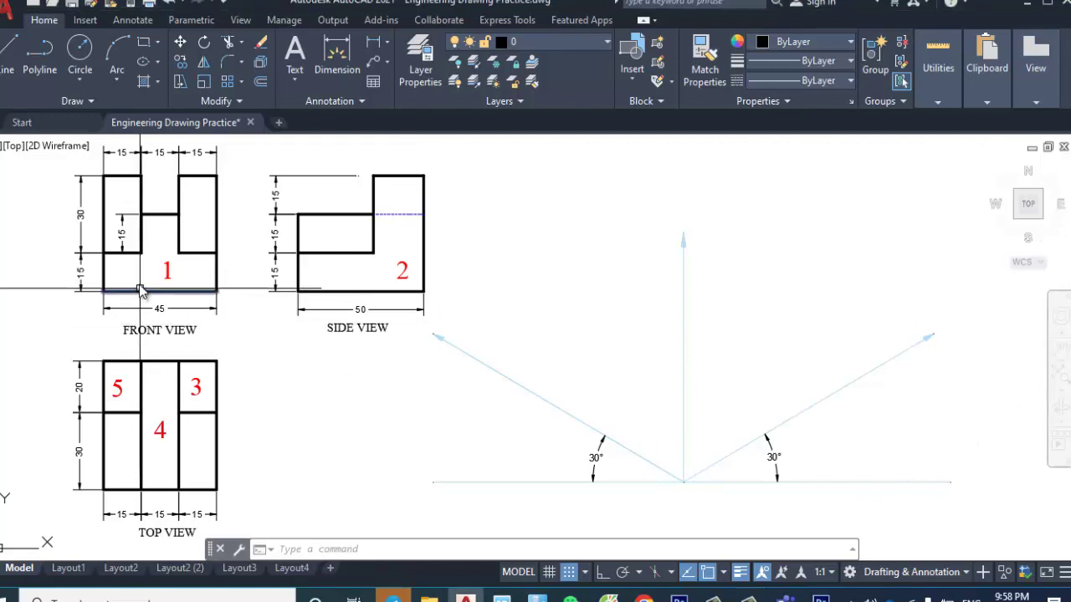
# Pan and zoom to bring the front view and the isometric axes origin into view.
pyautogui.scroll(2, 161, 234)
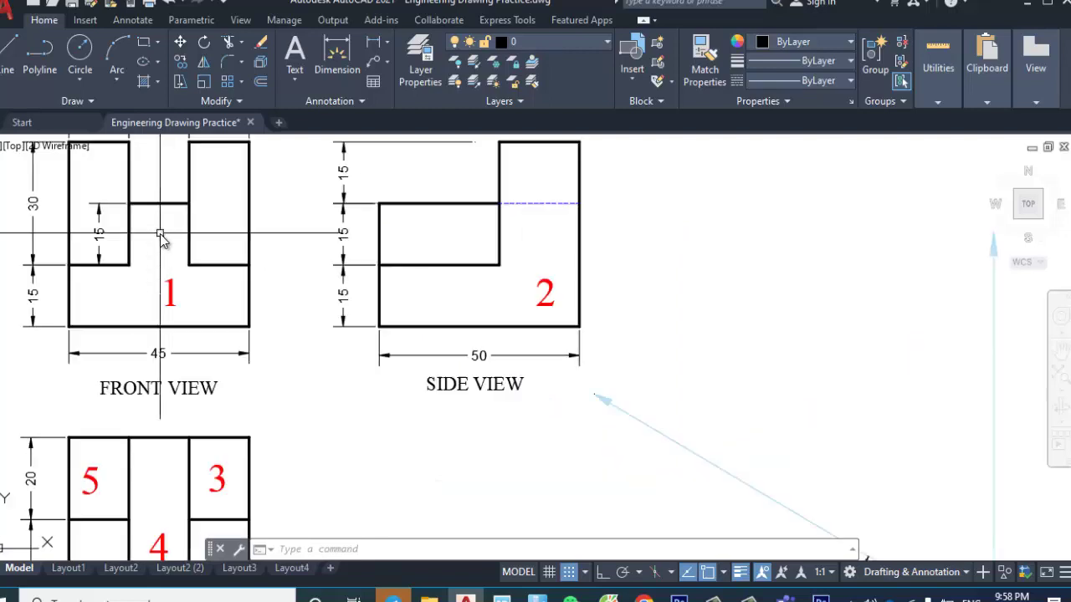
pyautogui.moveTo(161, 234)
pyautogui.mouseDown(button='middle')
pyautogui.moveTo(234, 249)
pyautogui.moveTo(200, 238)
pyautogui.mouseUp(button='middle')
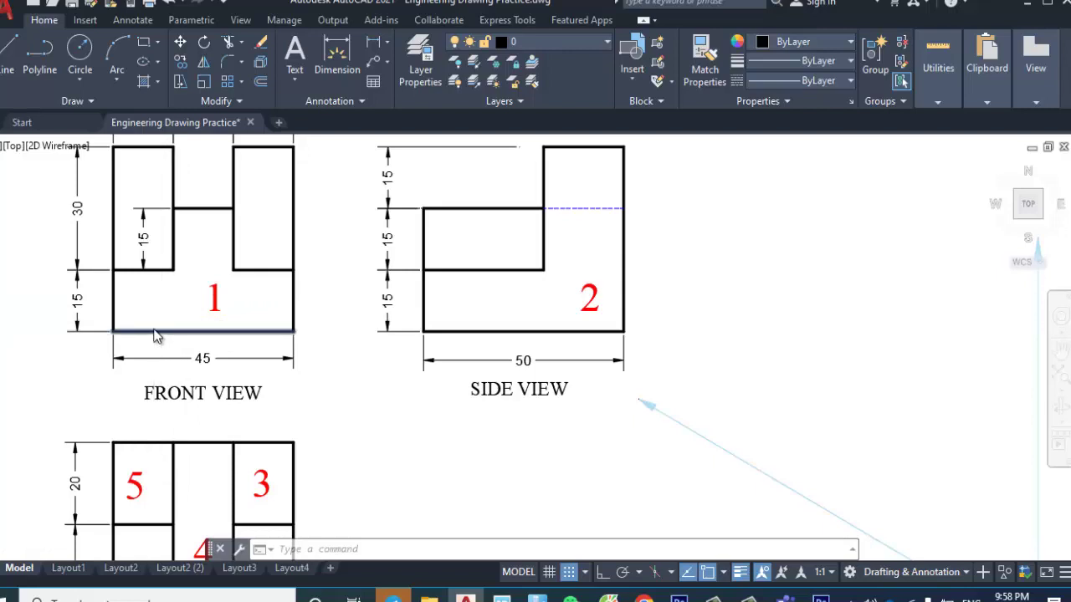
pyautogui.scroll(-3, 155, 336)
pyautogui.scroll(-2, 163, 314)
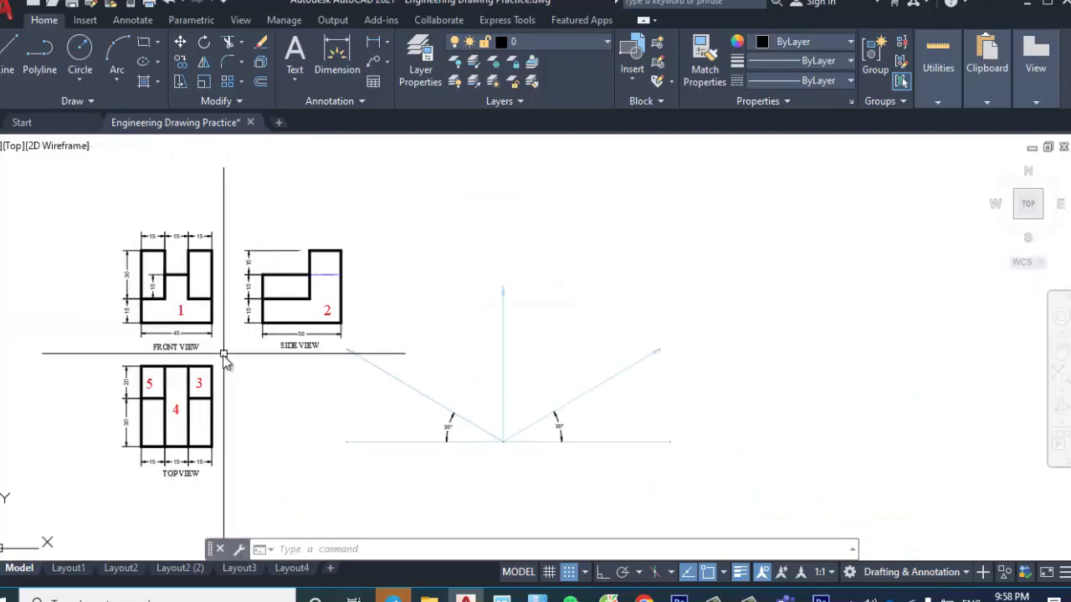
pyautogui.scroll(2, 168, 306)
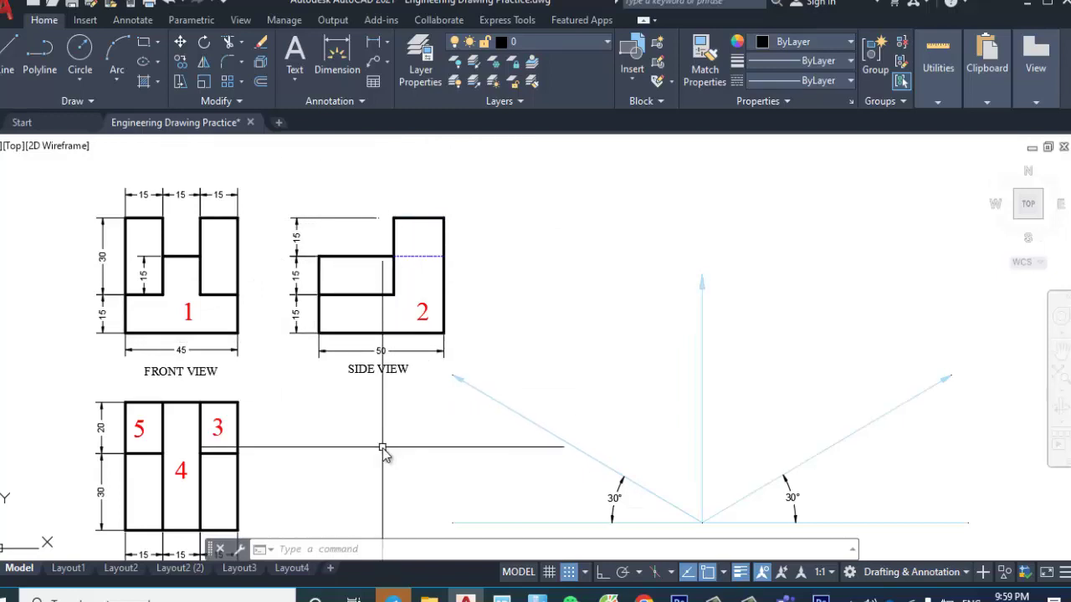
pyautogui.moveTo(383, 450)
pyautogui.mouseDown(button='middle')
pyautogui.moveTo(390, 377)
pyautogui.moveTo(403, 444)
pyautogui.mouseUp(button='middle')
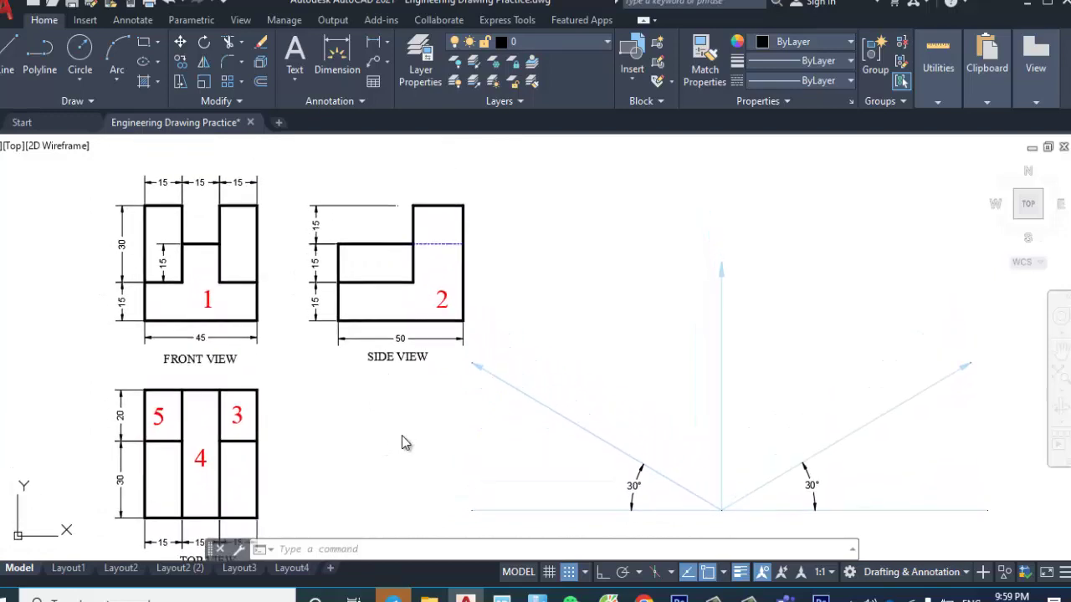
pyautogui.moveTo(296, 452); pyautogui.dragTo(308, 478, button='middle')
pyautogui.click(251, 231)
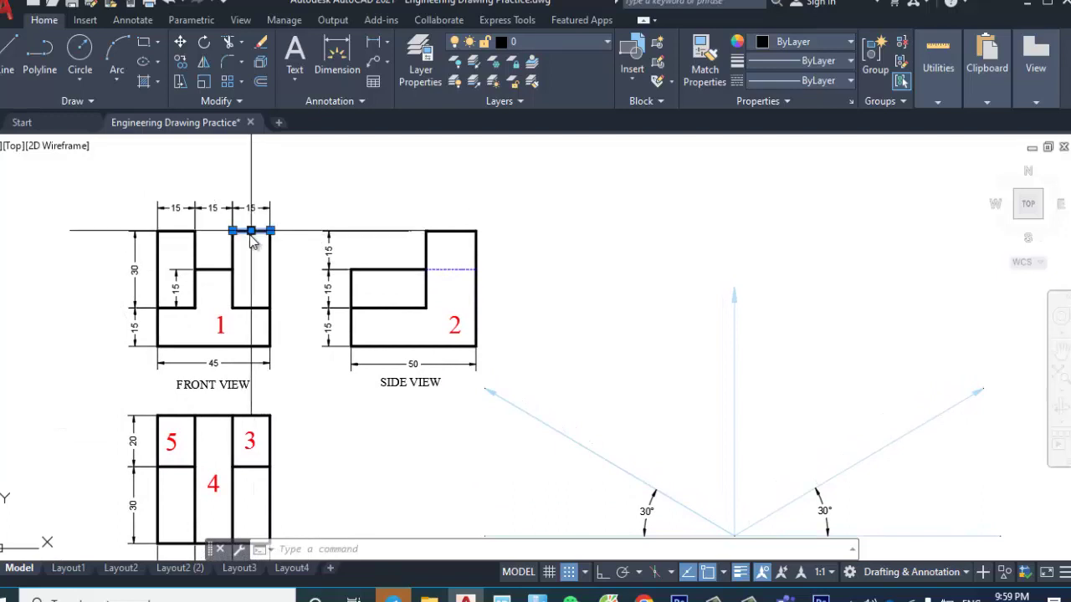
pyautogui.press('Escape')
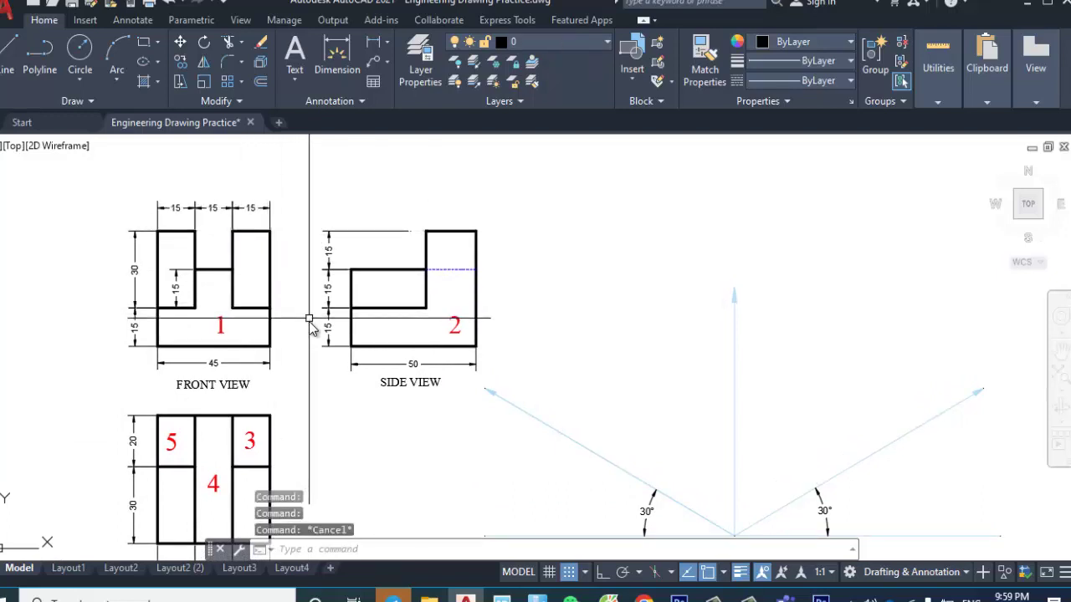
pyautogui.moveTo(335, 438); pyautogui.dragTo(307, 382, button='middle')
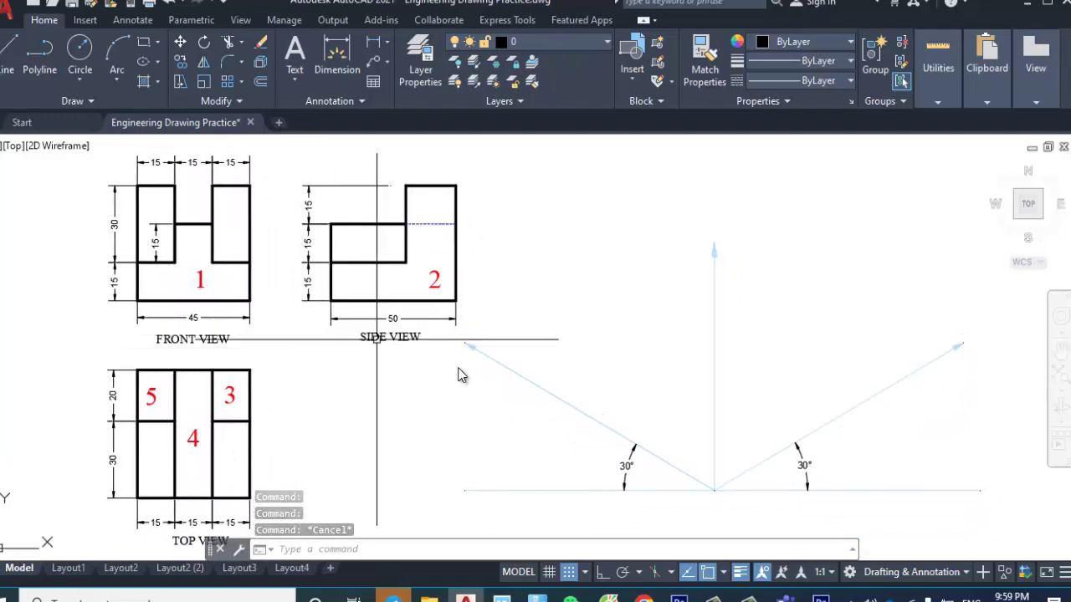
pyautogui.moveTo(658, 478); pyautogui.dragTo(592, 466, button='middle')
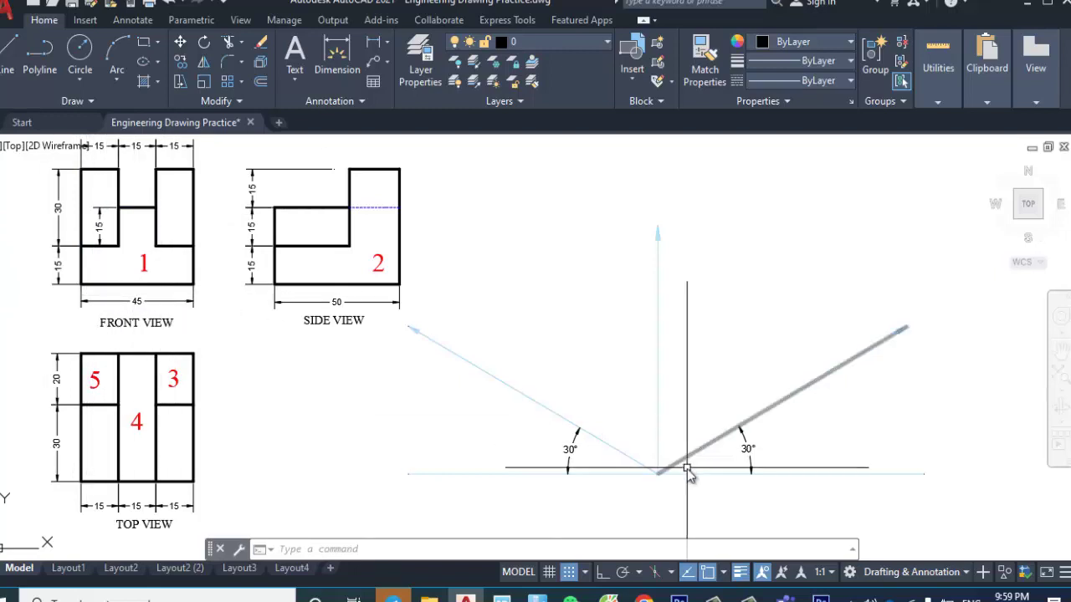
# Make Visible LINE the current layer and restart the LINE command.
pyautogui.write('l')
pyautogui.press('Return')
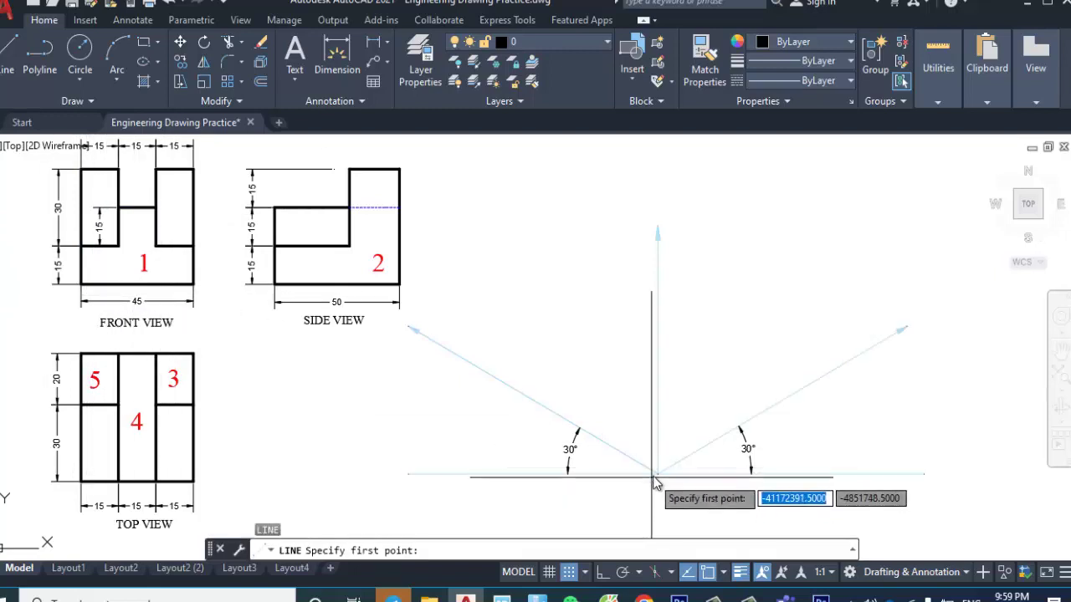
pyautogui.click(551, 43)
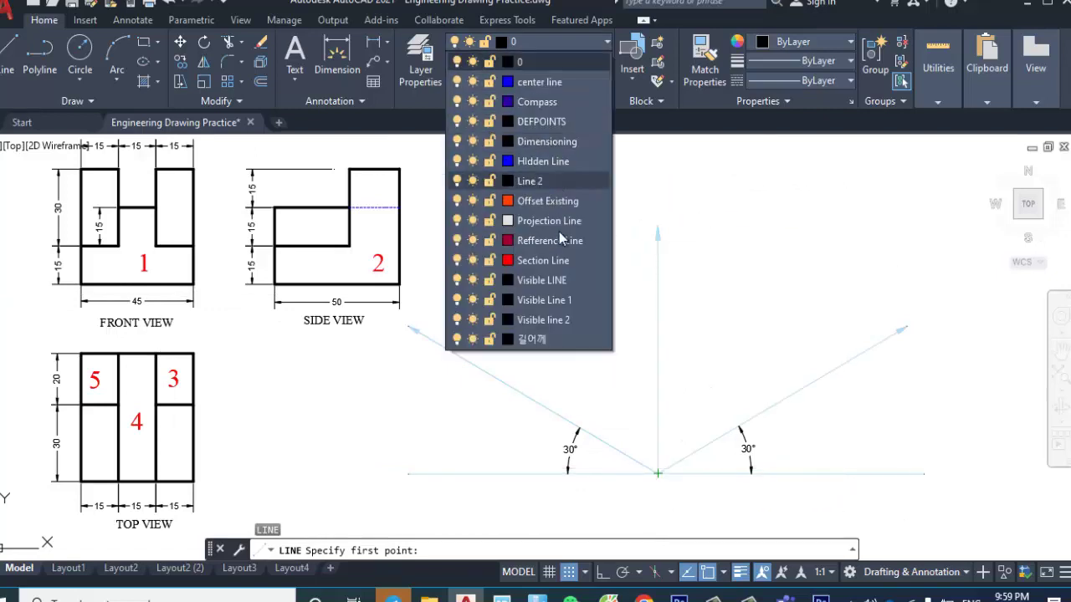
pyautogui.click(548, 283)
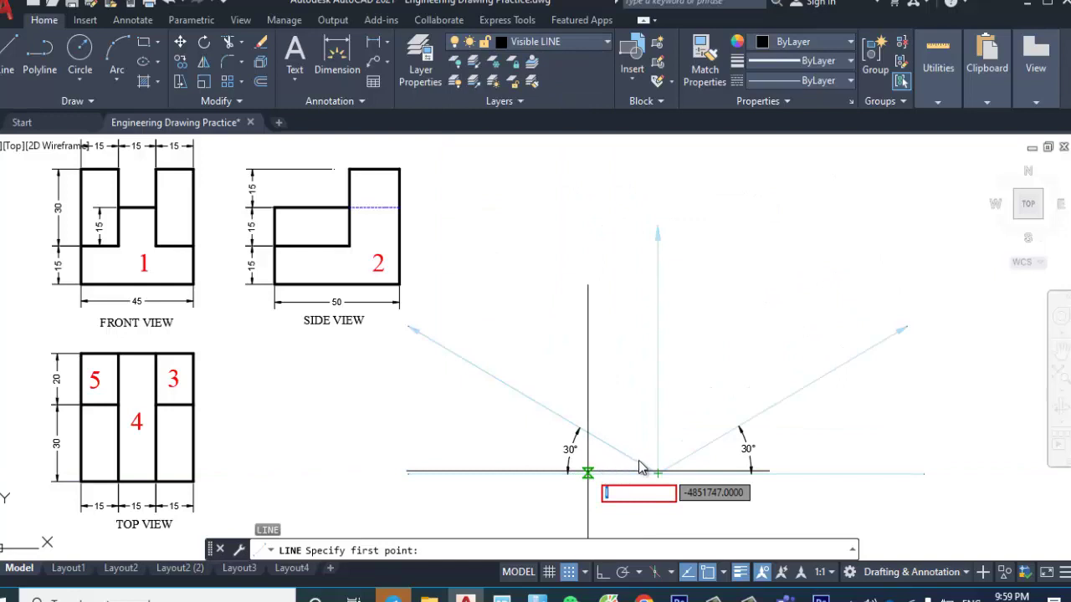
pyautogui.press('Escape')
pyautogui.press('Return')
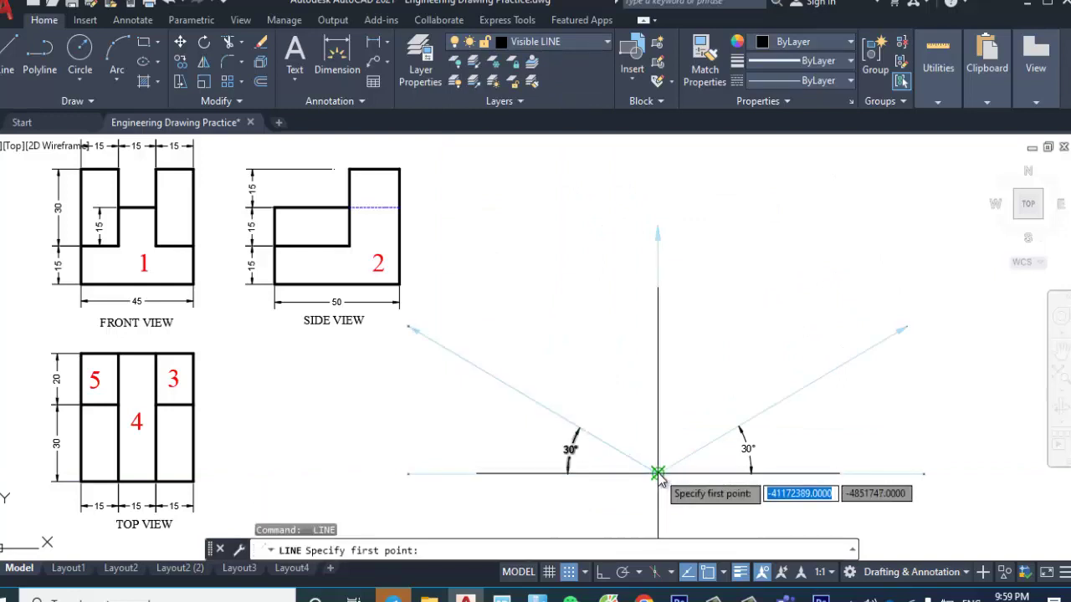
# From the axes origin, draw a 45-unit edge at 150° and a 15-unit vertical edge.
pyautogui.click(658, 475)
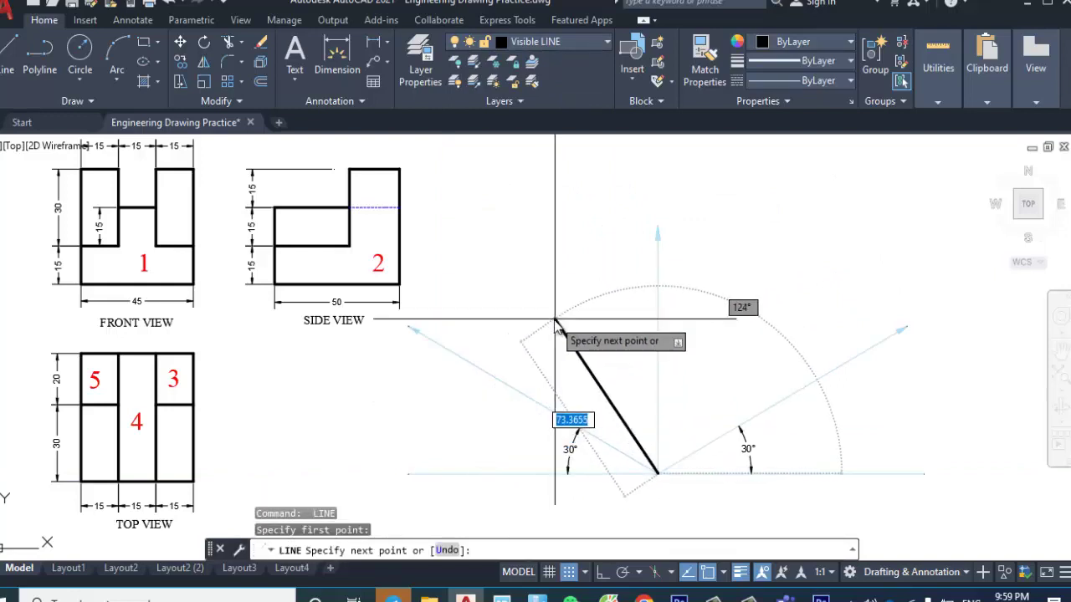
pyautogui.write('45')
pyautogui.press('Tab')
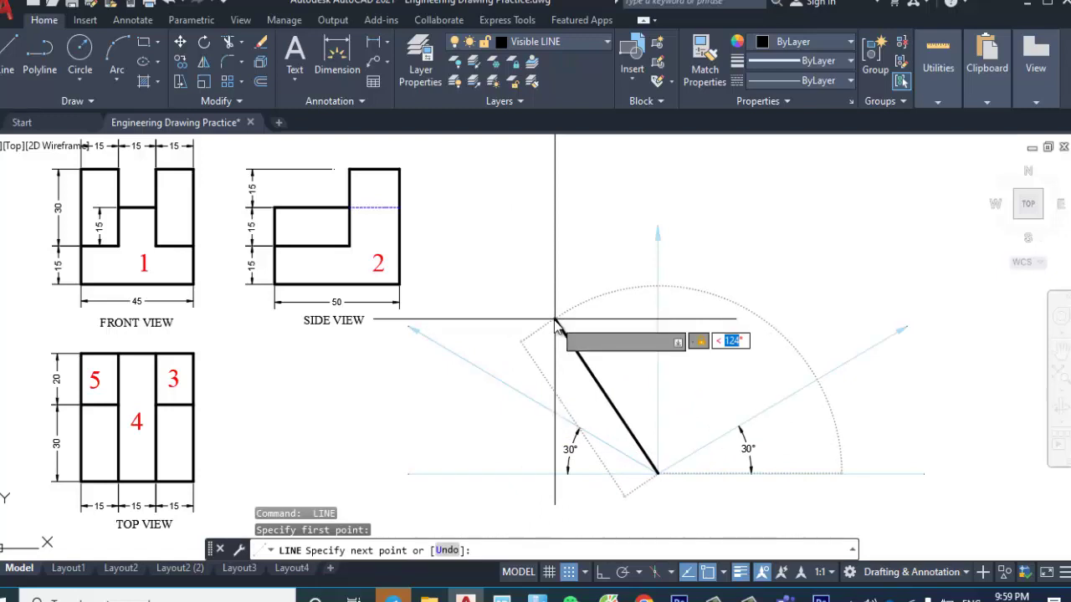
pyautogui.write('150')
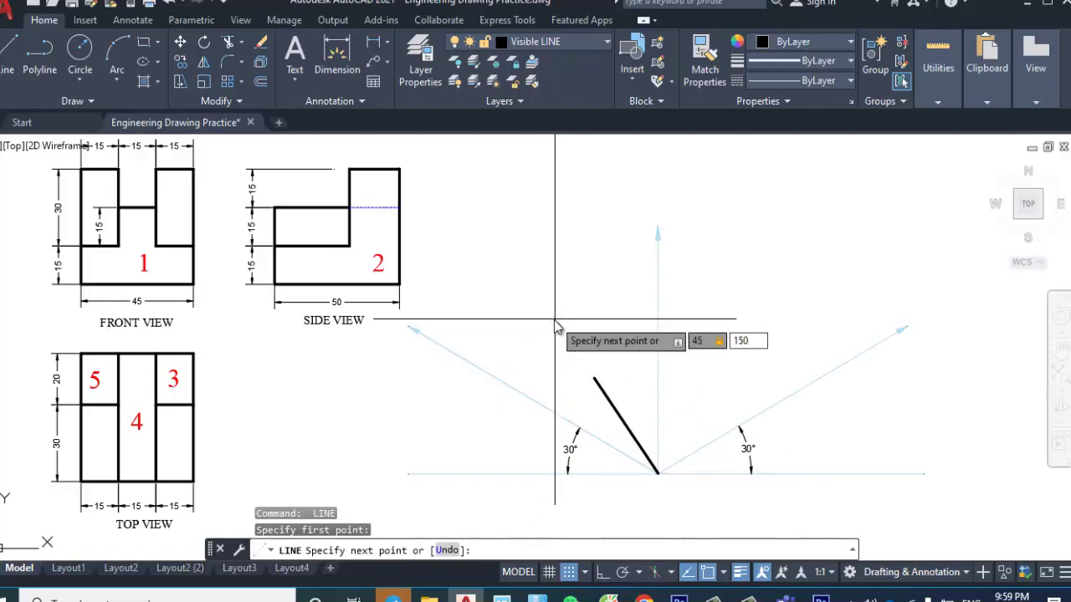
pyautogui.press('Return')
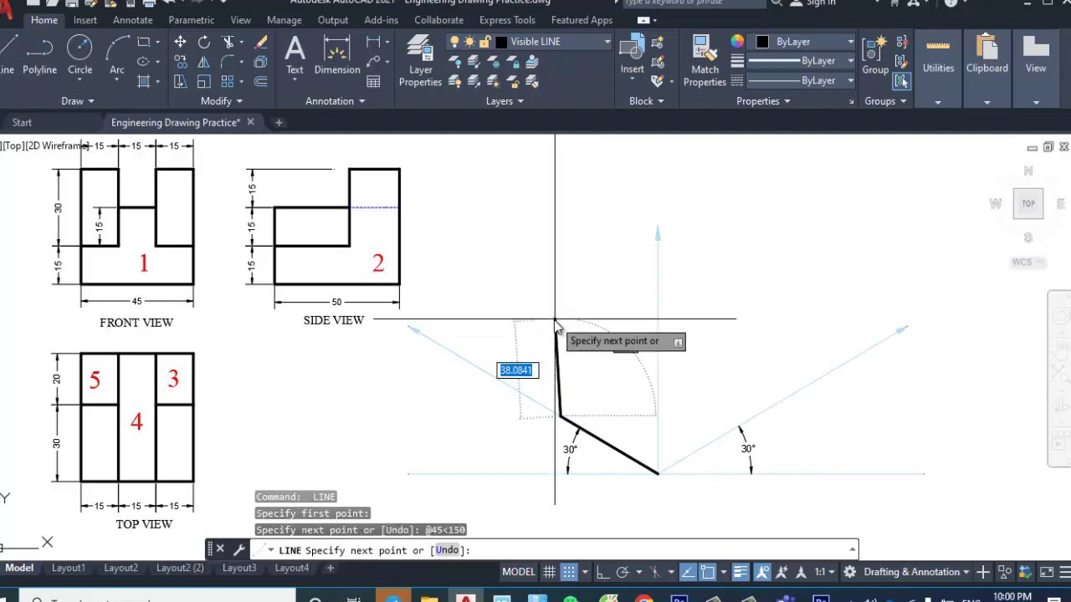
pyautogui.write('15')
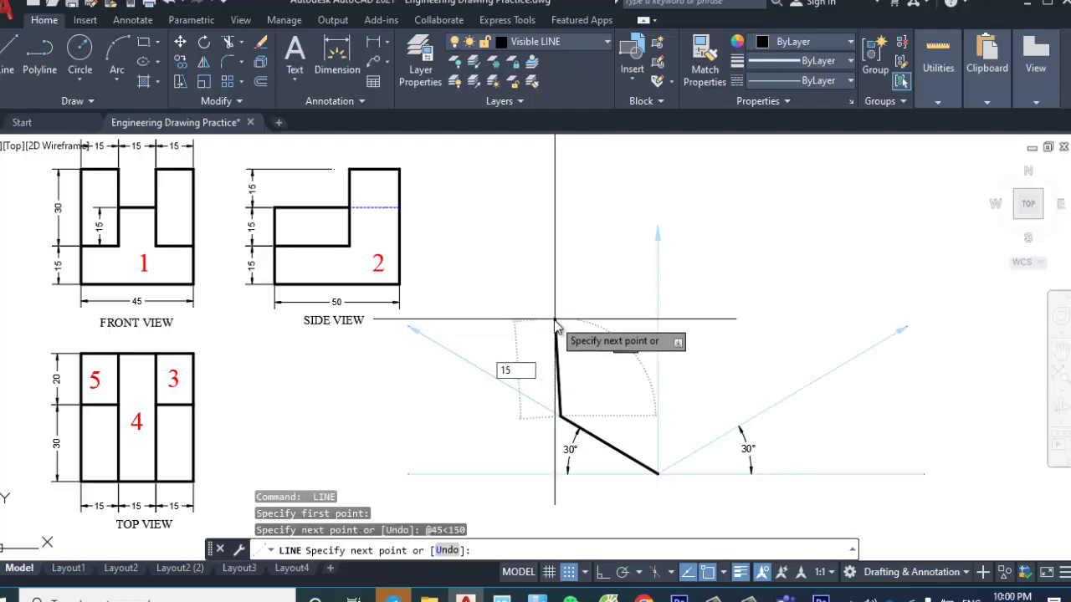
pyautogui.press('Tab')
pyautogui.write('9')
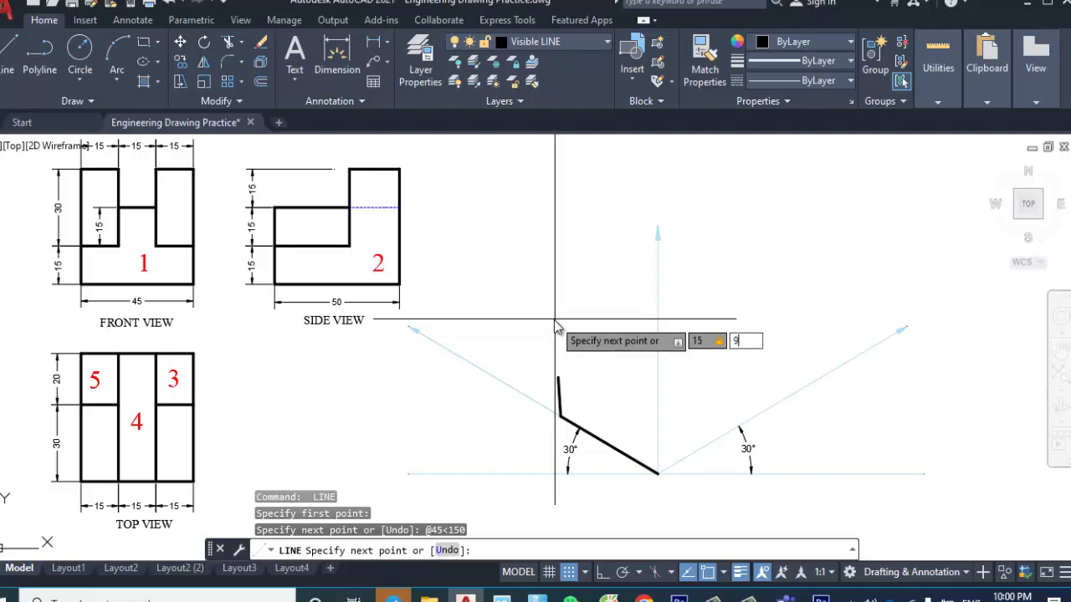
pyautogui.press('Return')
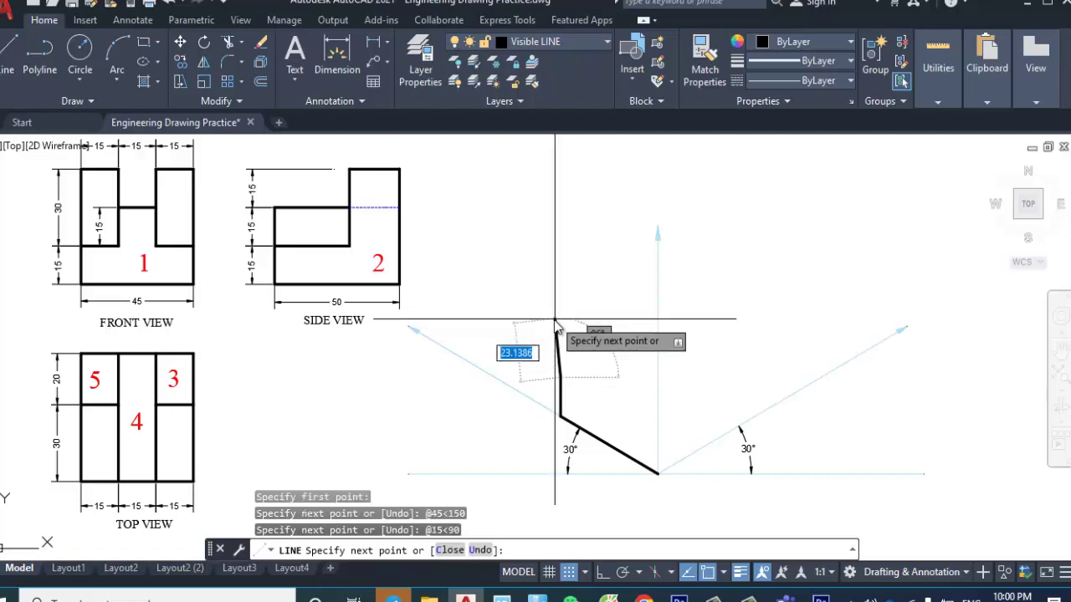
# Continue with 15 at 330°, 15 up, 15 at 330°, then close the outline.
pyautogui.write('15')
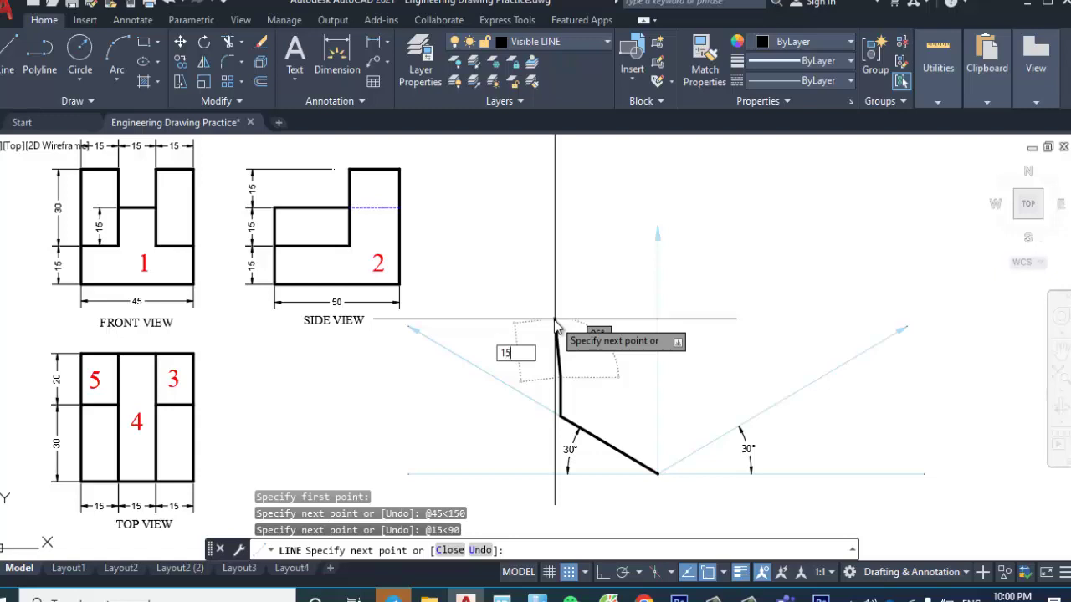
pyautogui.press('Tab')
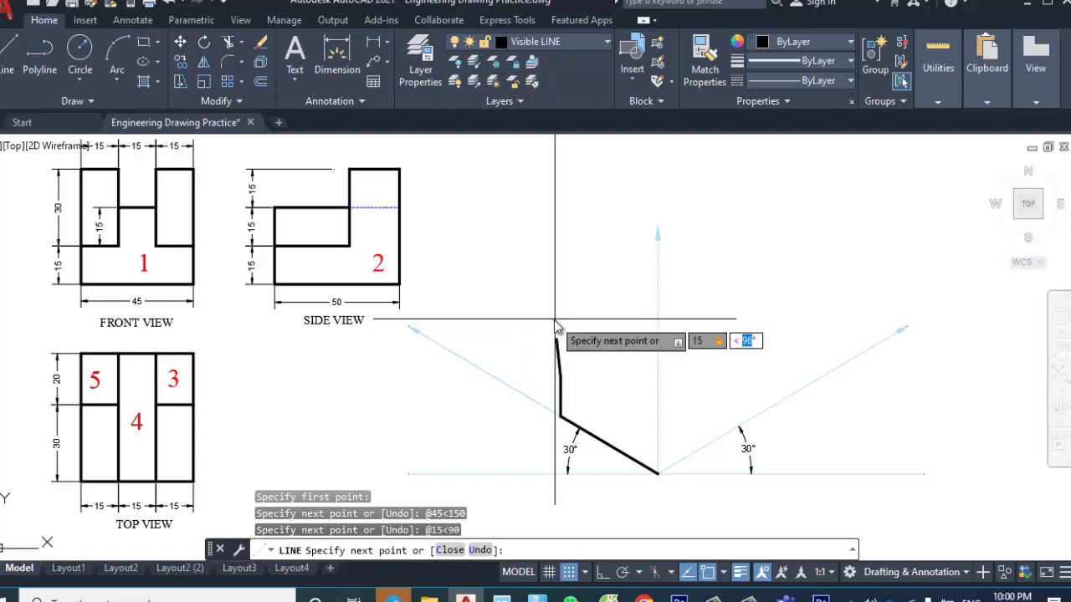
pyautogui.write('330')
pyautogui.press('Return')
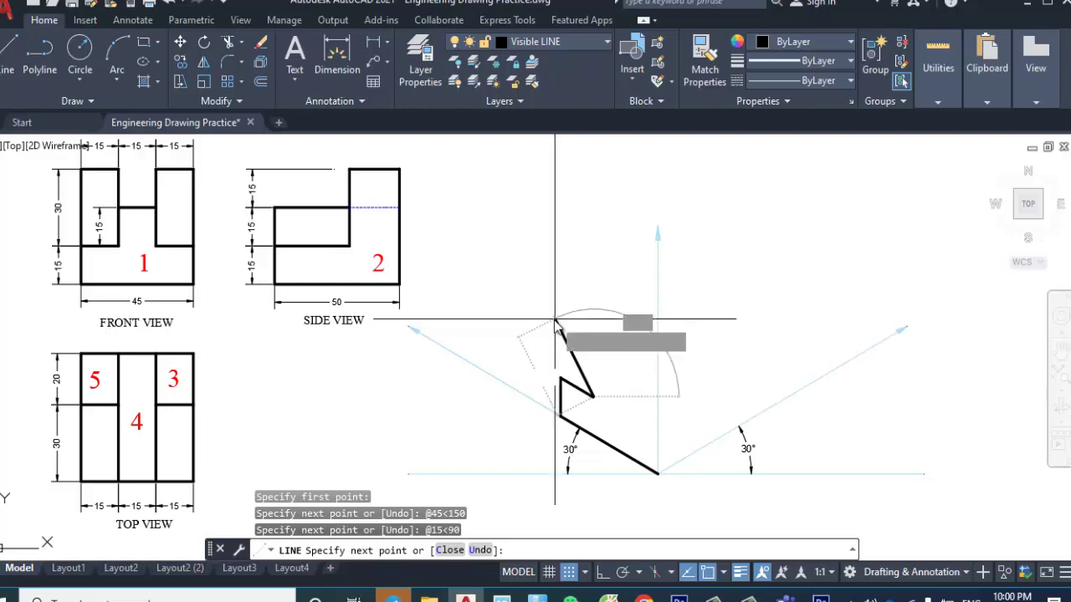
pyautogui.write('15')
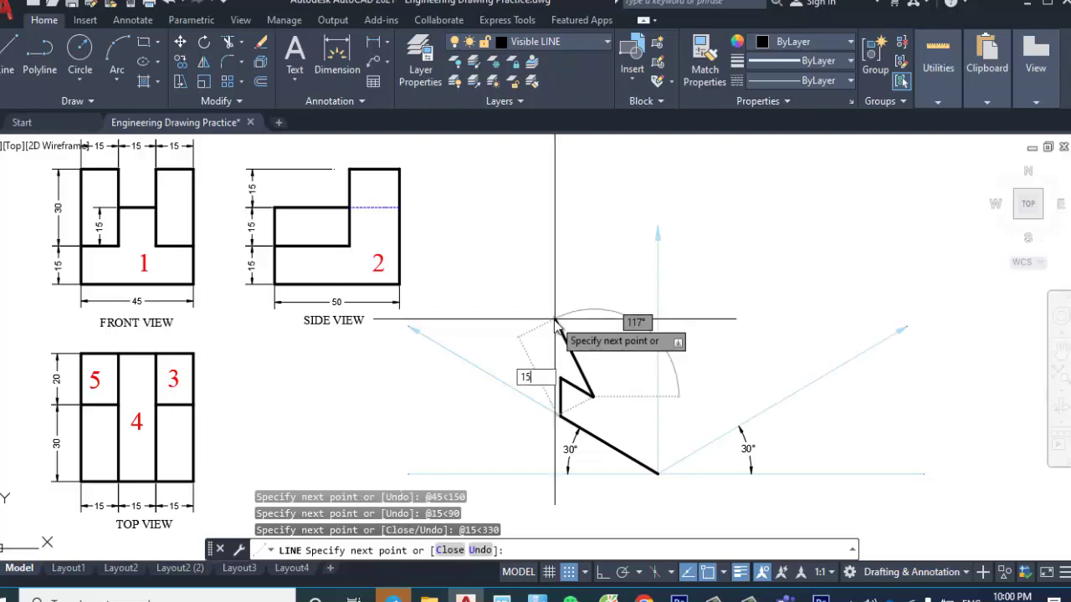
pyautogui.press('Tab')
pyautogui.write('9')
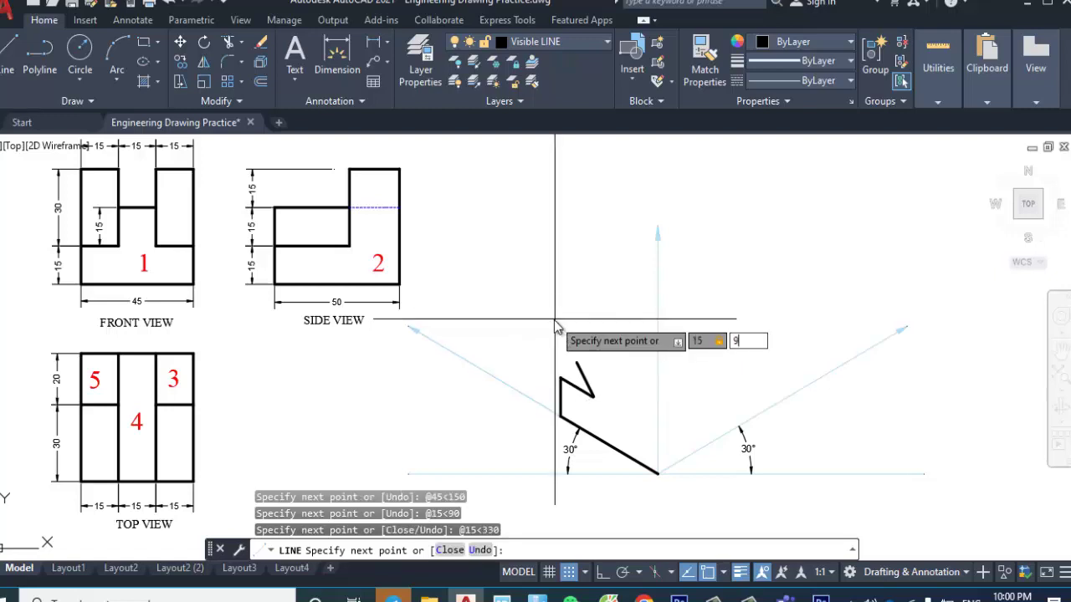
pyautogui.press('Return')
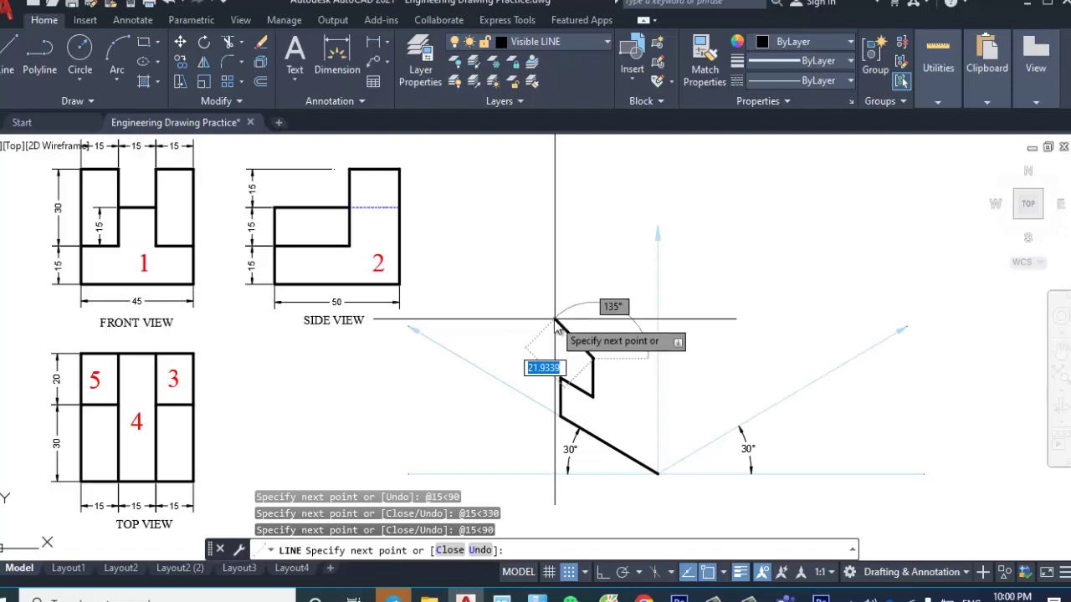
pyautogui.write('15')
pyautogui.press('Tab')
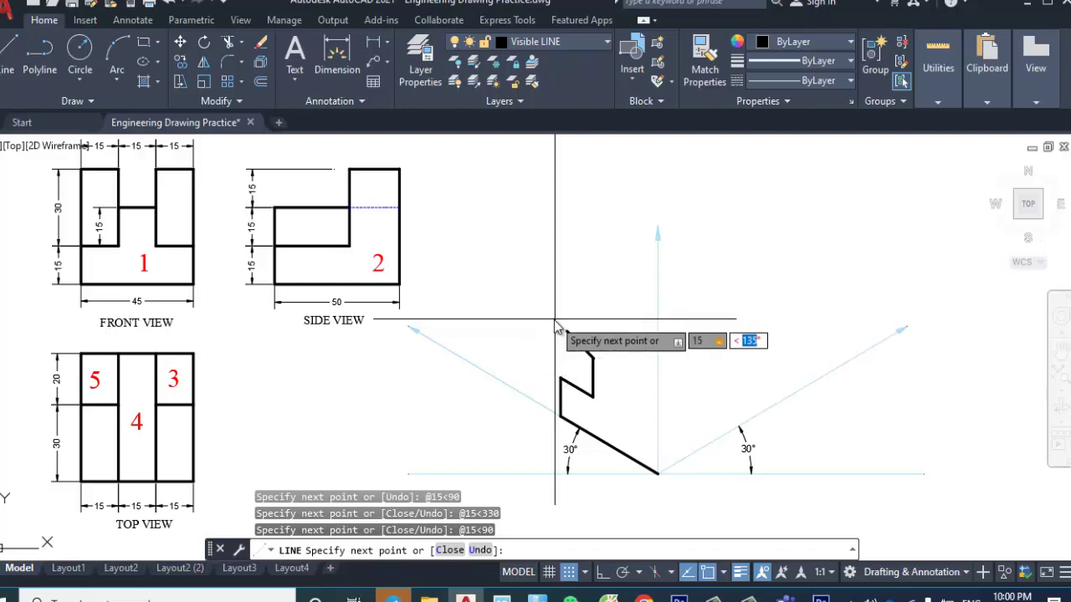
pyautogui.write('330')
pyautogui.press('Return')
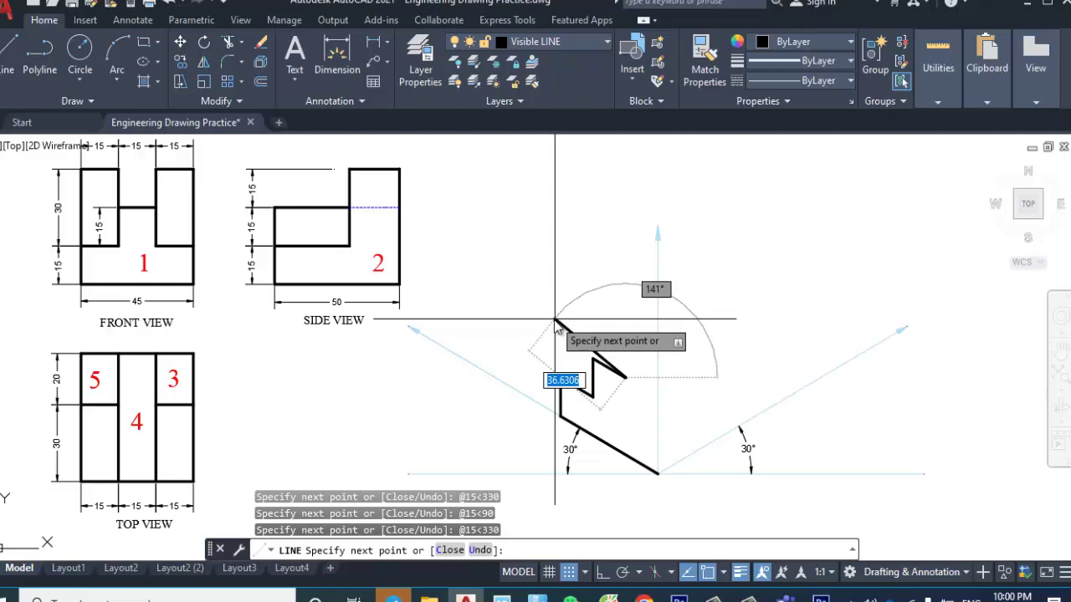
pyautogui.write('15')
pyautogui.press('Return')
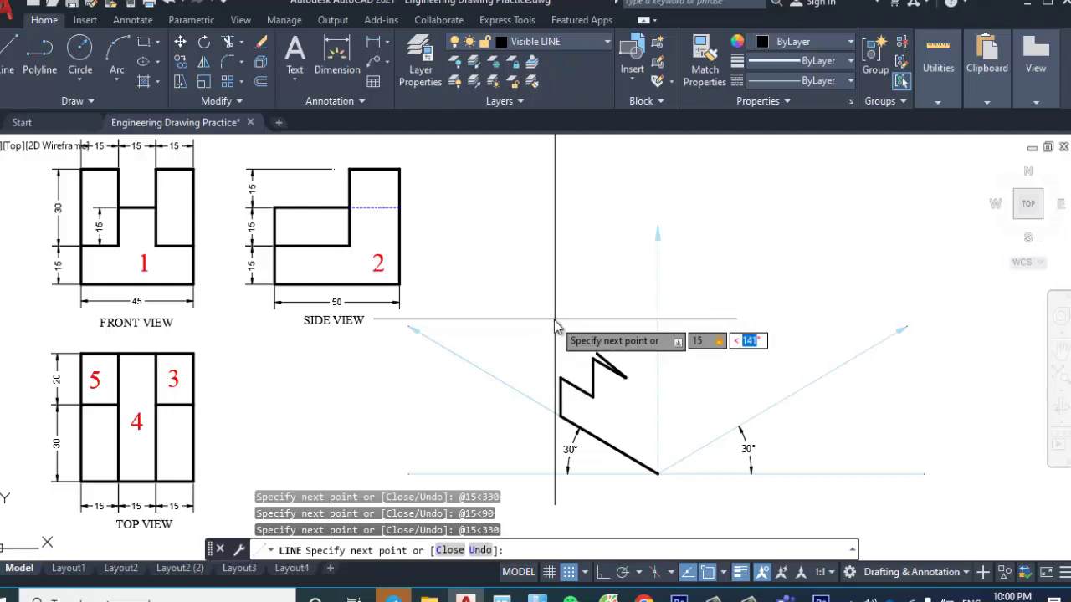
pyautogui.press('Return')
# Copy the front view's '1' label into the isometric front face.
pyautogui.write('co')
pyautogui.press('Return')
pyautogui.click(144, 266)
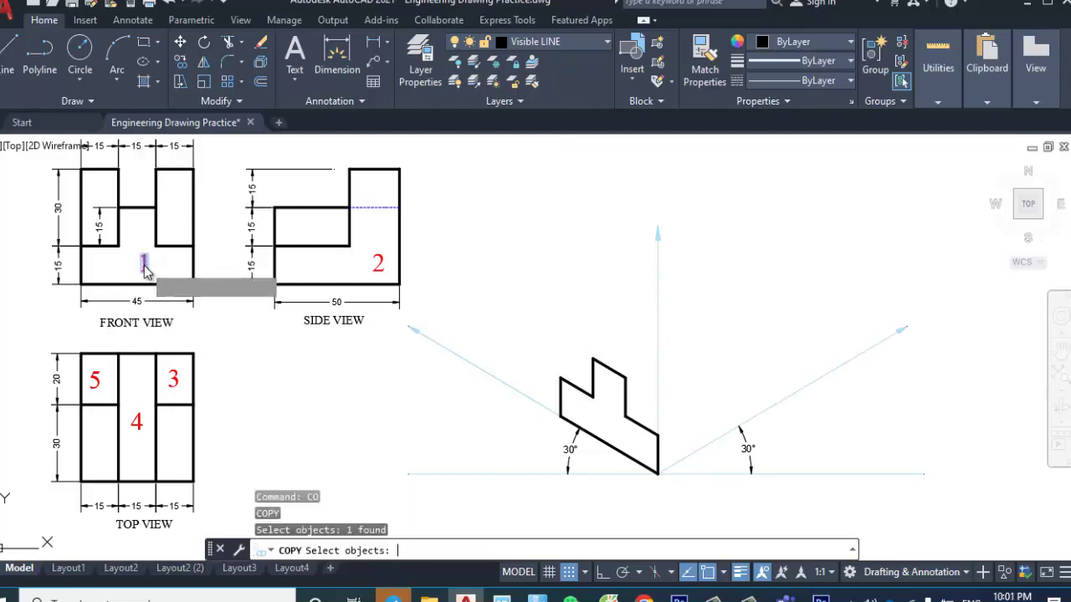
pyautogui.press('Return')
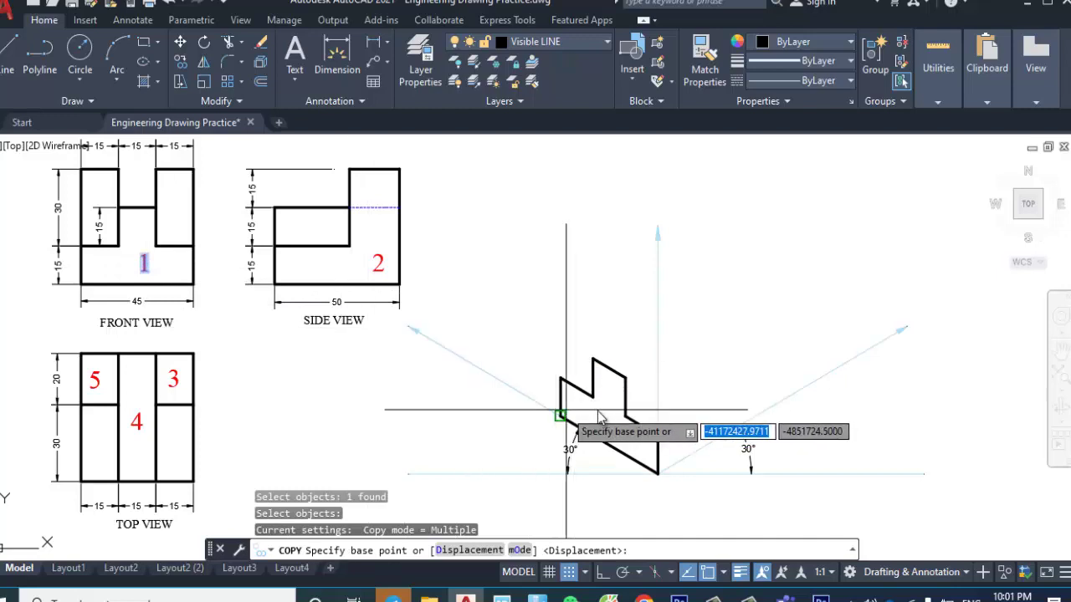
pyautogui.click(146, 270)
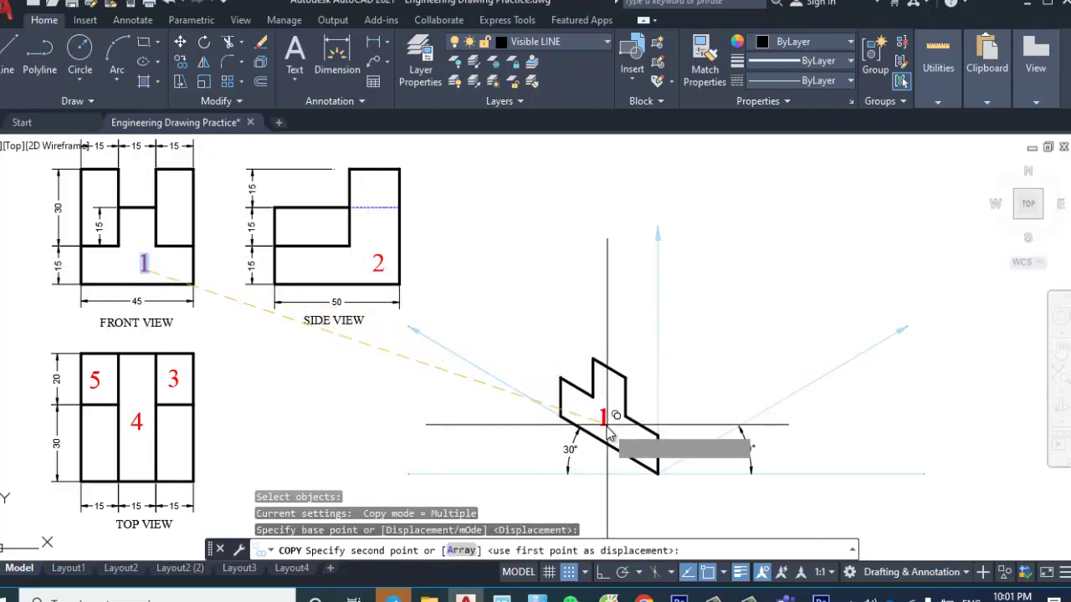
pyautogui.click(610, 433)
pyautogui.press('Escape')
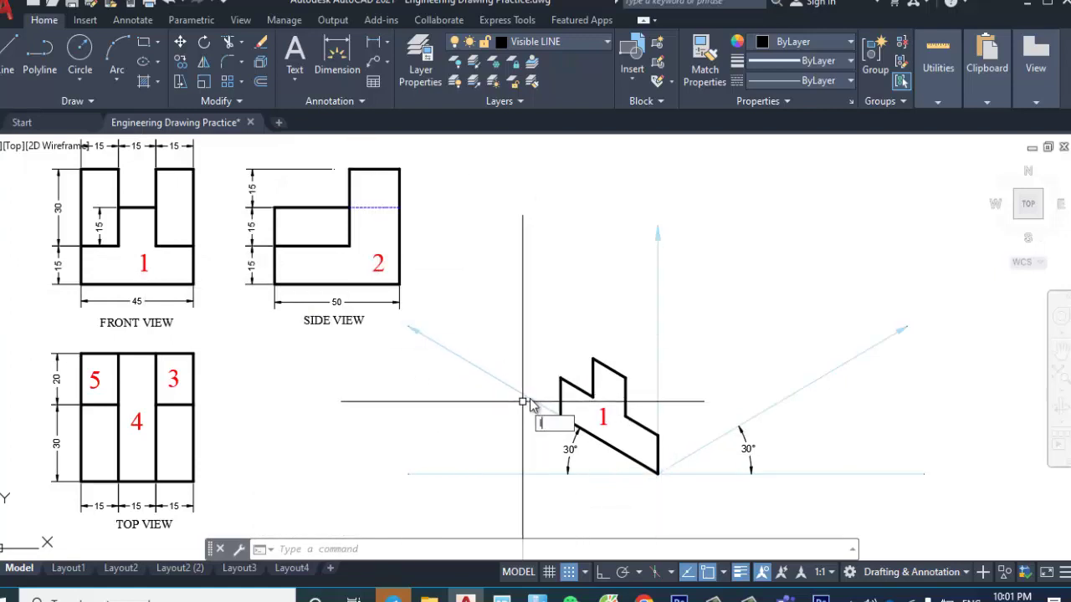
# From the lower corner, draw a 50-unit edge at 30° and a 45-unit vertical edge.
pyautogui.write('l')
pyautogui.press('Return')
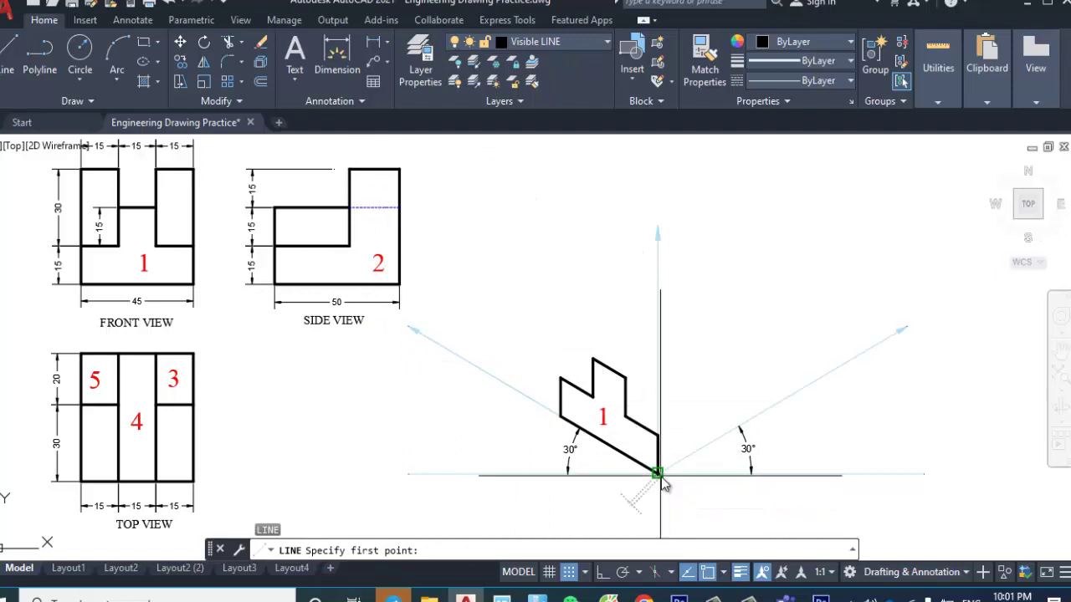
pyautogui.click(657, 474)
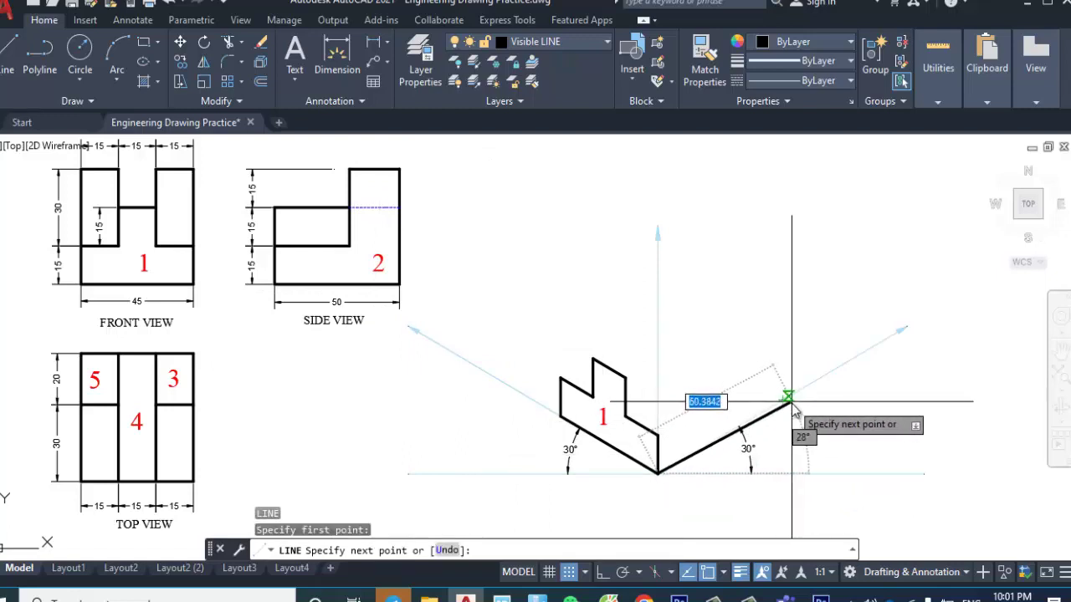
pyautogui.write('50')
pyautogui.press('Tab')
pyautogui.write('3')
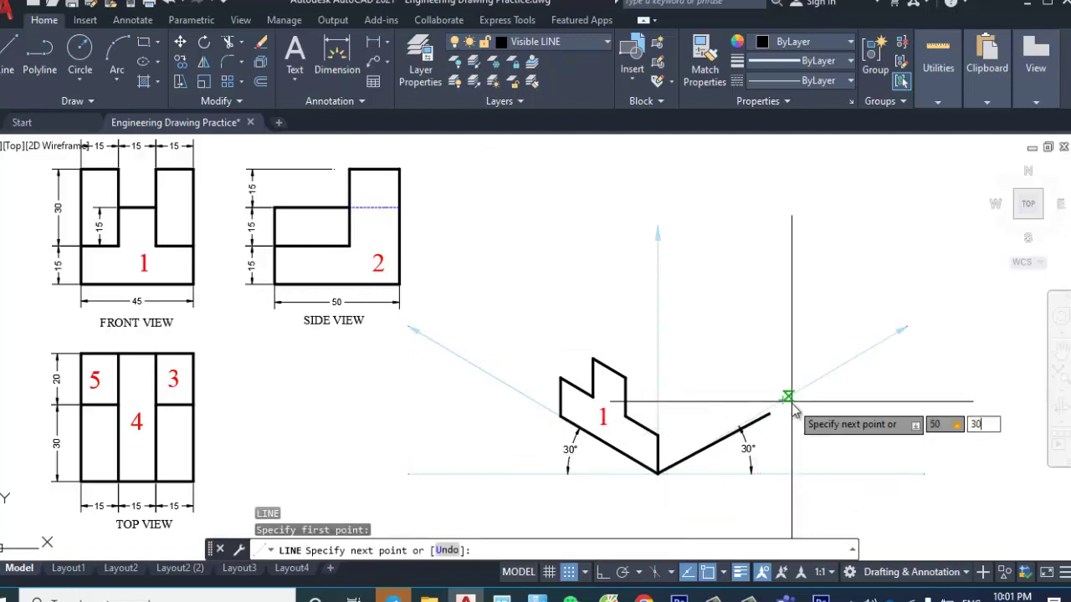
pyautogui.press('Return')
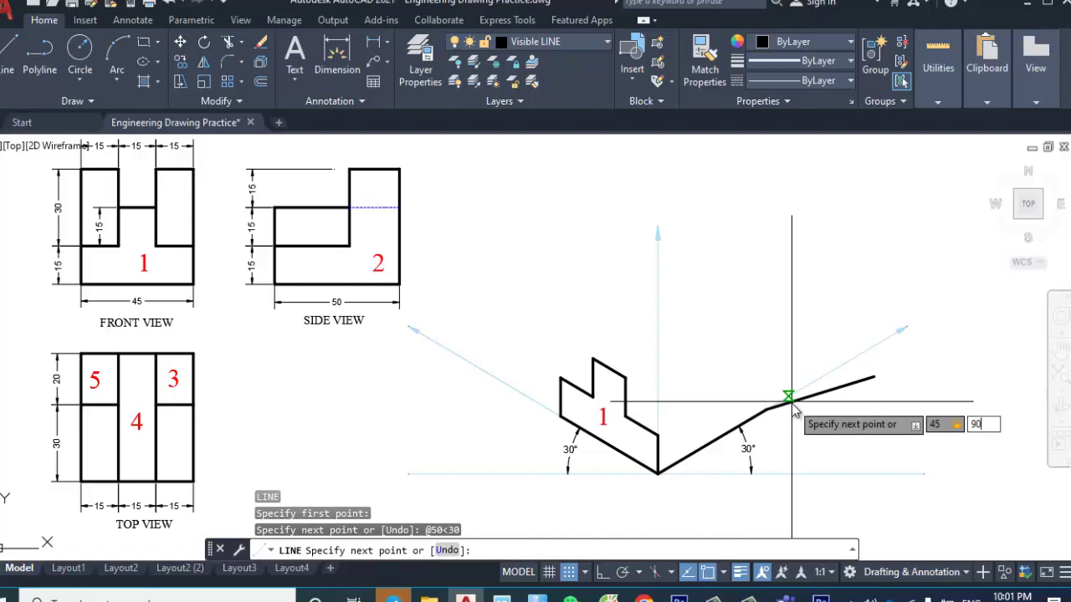
pyautogui.press('Return')
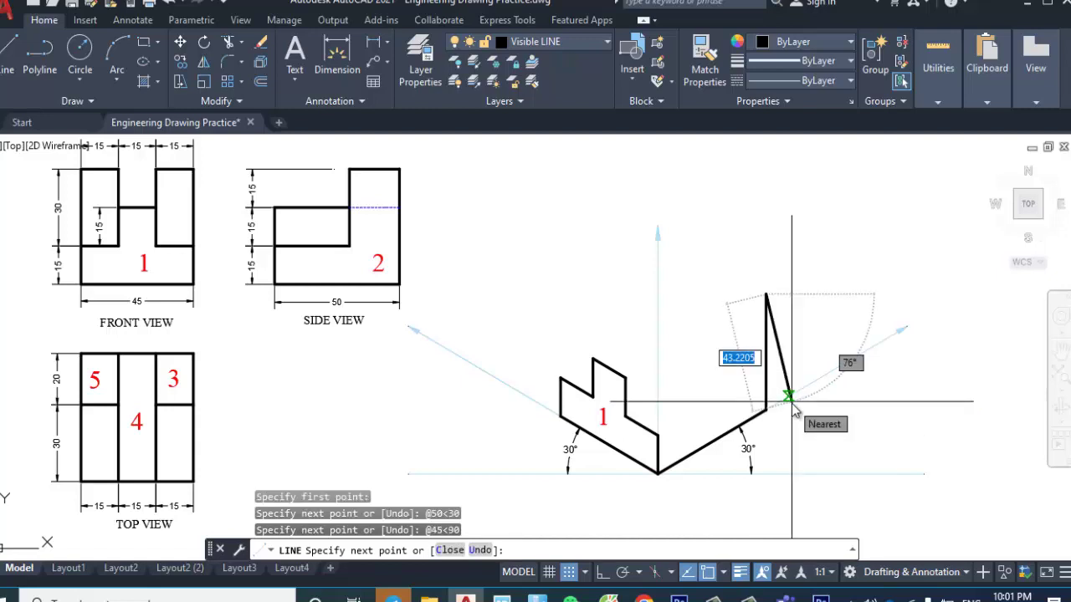
pyautogui.press('Escape')
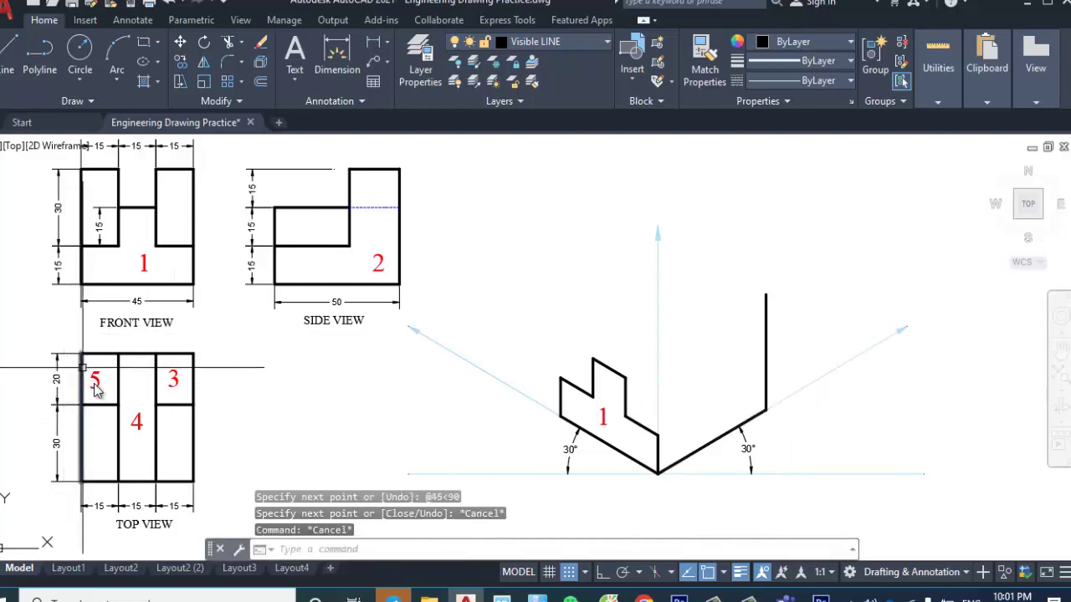
# From the vertical edge's top, add a 20-unit edge at 210° and 30 units straight down.
pyautogui.write('l')
pyautogui.press('Return')
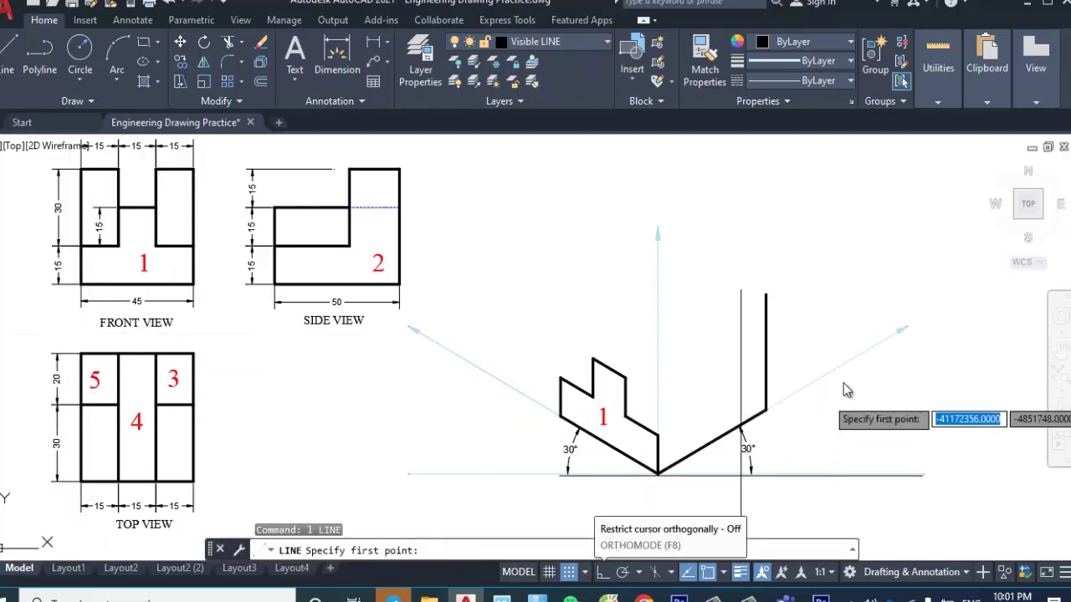
pyautogui.click(765, 296)
pyautogui.write('210')
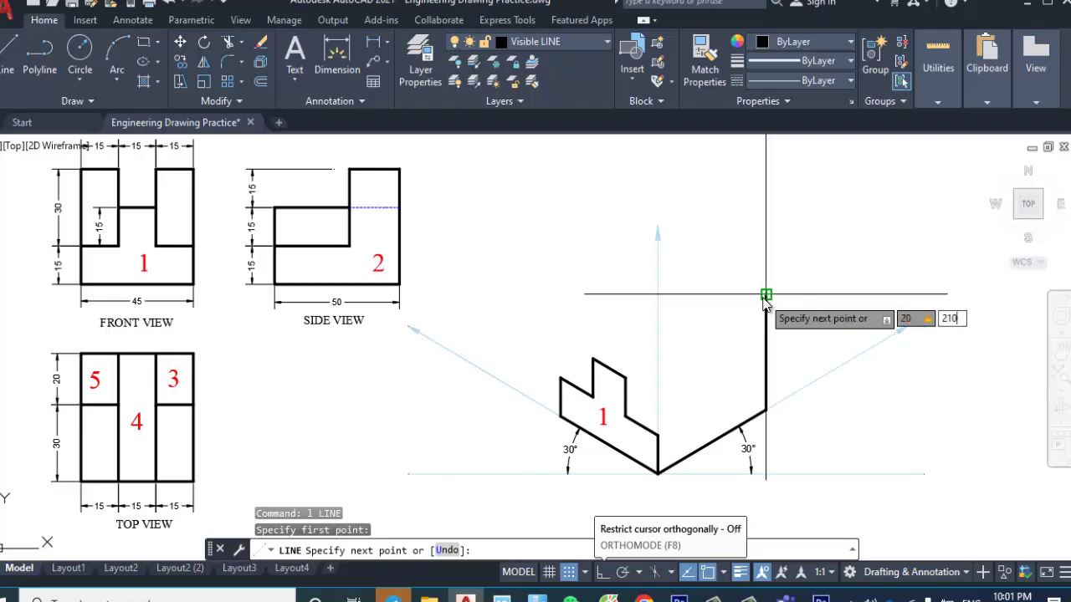
pyautogui.press('Return')
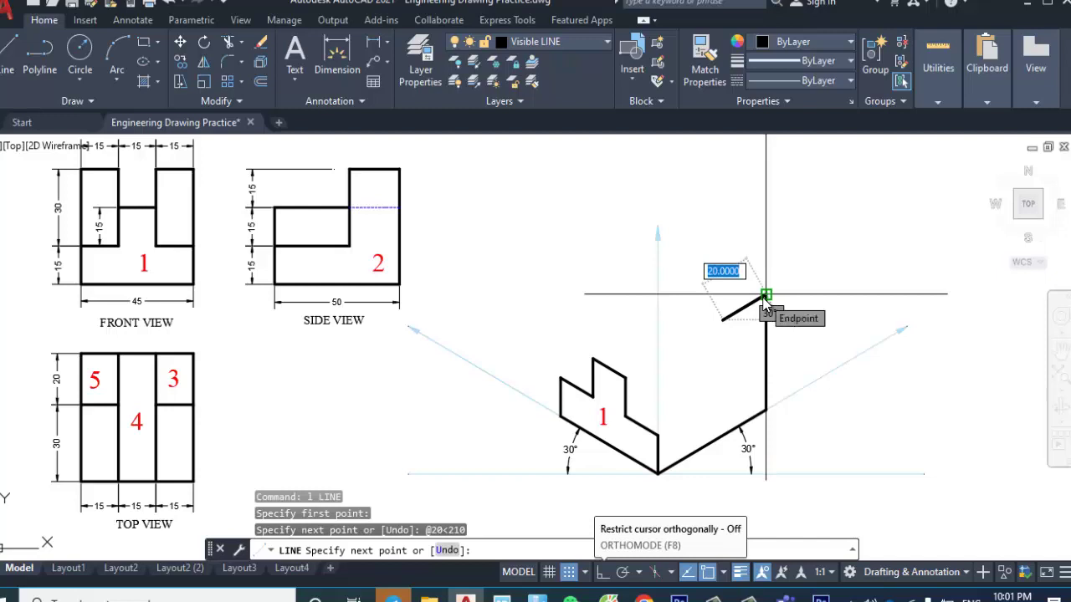
pyautogui.write('@30<-90')
pyautogui.press('Return')
pyautogui.press('Escape')
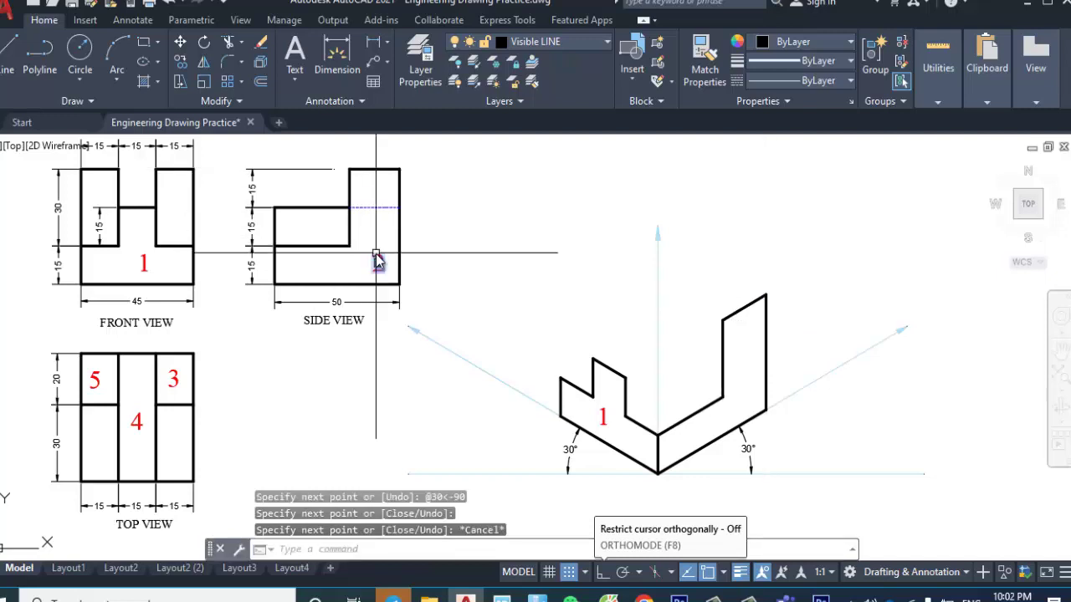
# Copy the side view's '2' label onto the isometric side face.
pyautogui.click(378, 261)
pyautogui.write('co')
pyautogui.press('Return')
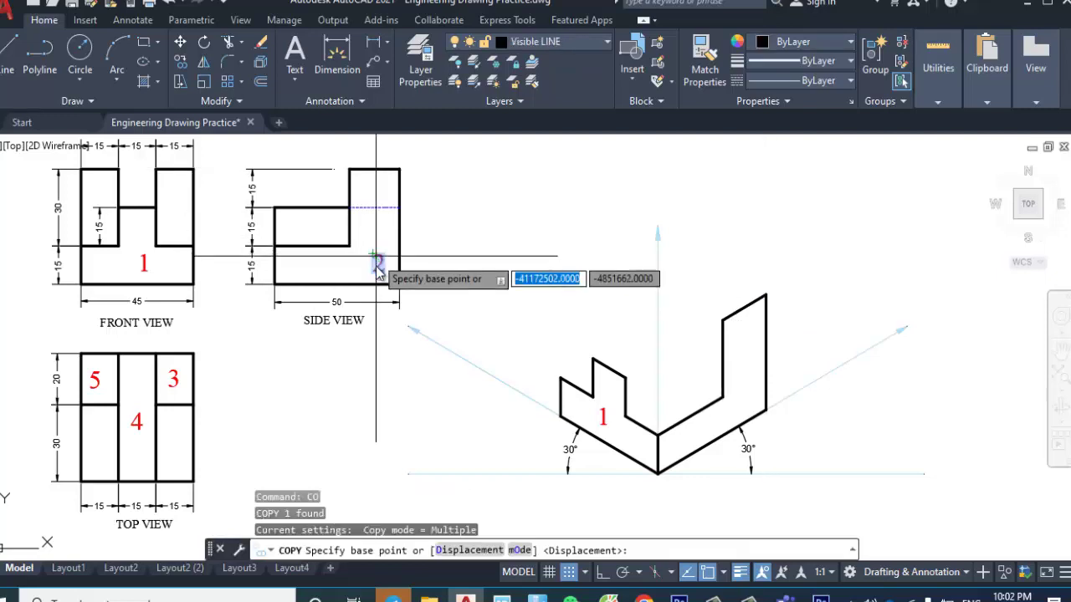
pyautogui.click(378, 263)
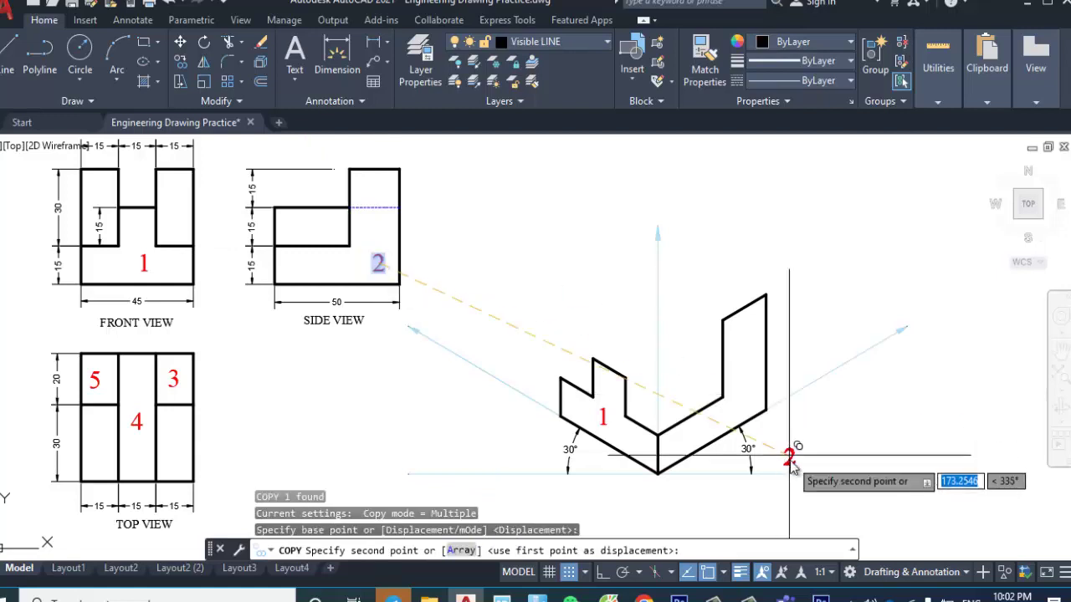
pyautogui.click(747, 378)
pyautogui.press('Escape')
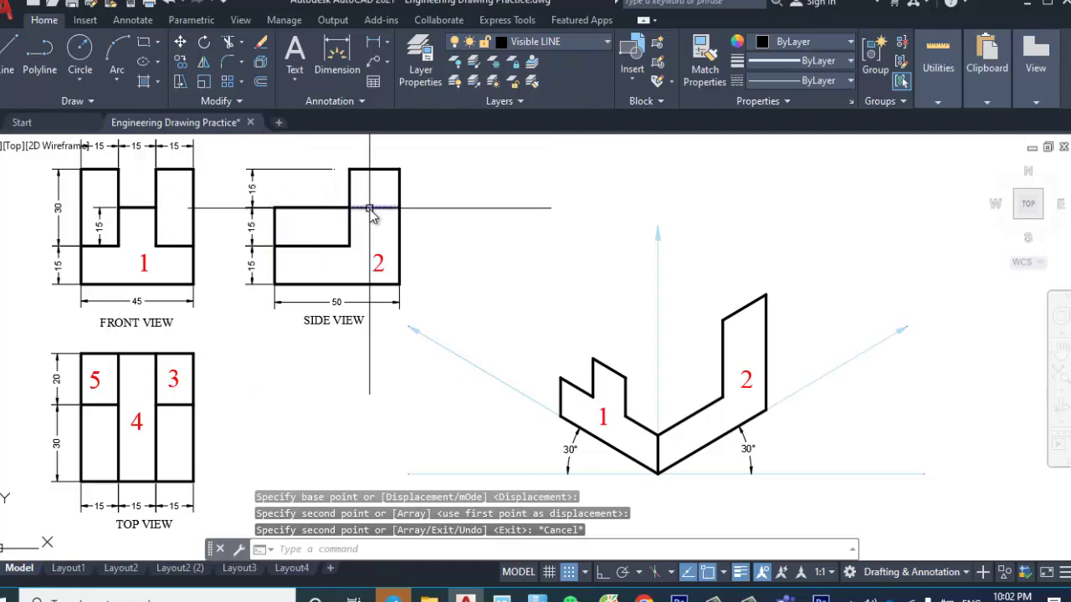
# Select the side view's top edge, then face 2's upper slanted edge.
pyautogui.click(374, 169)
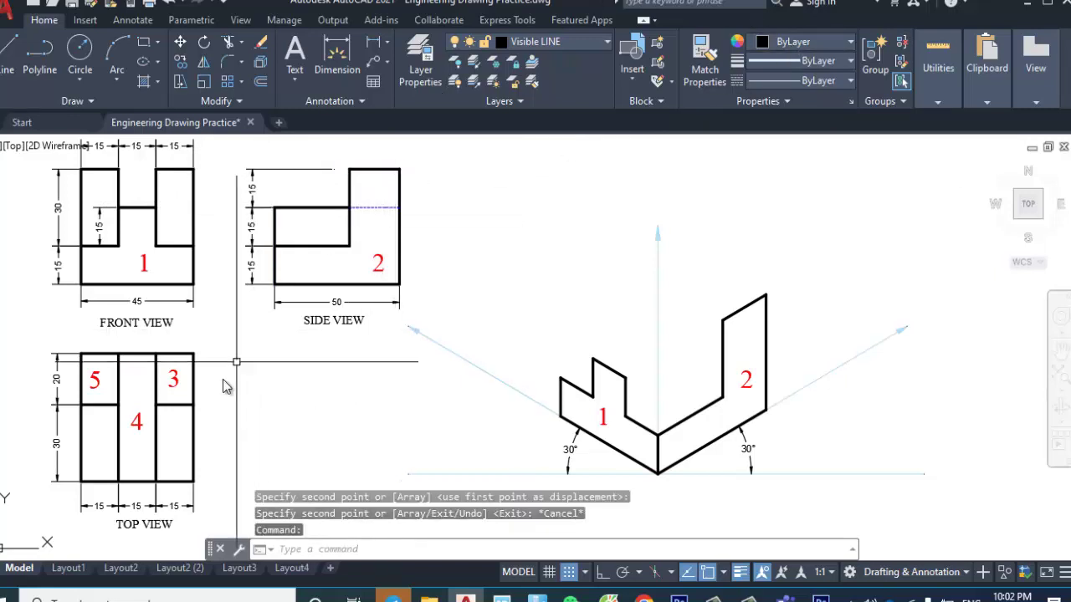
pyautogui.press('Escape')
pyautogui.click(373, 170)
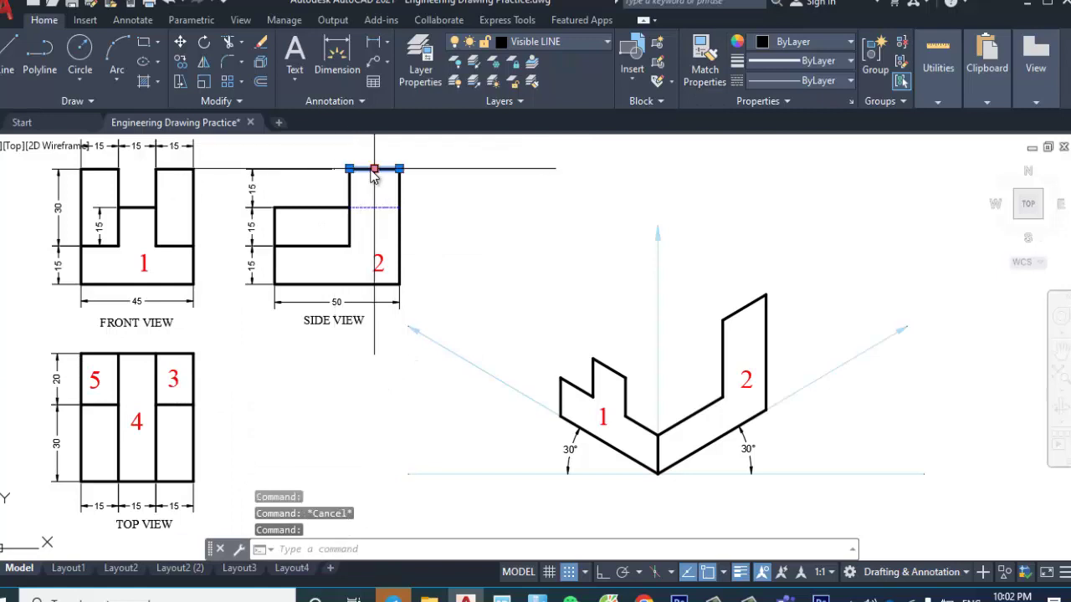
pyautogui.press('Escape')
pyautogui.click(745, 307)
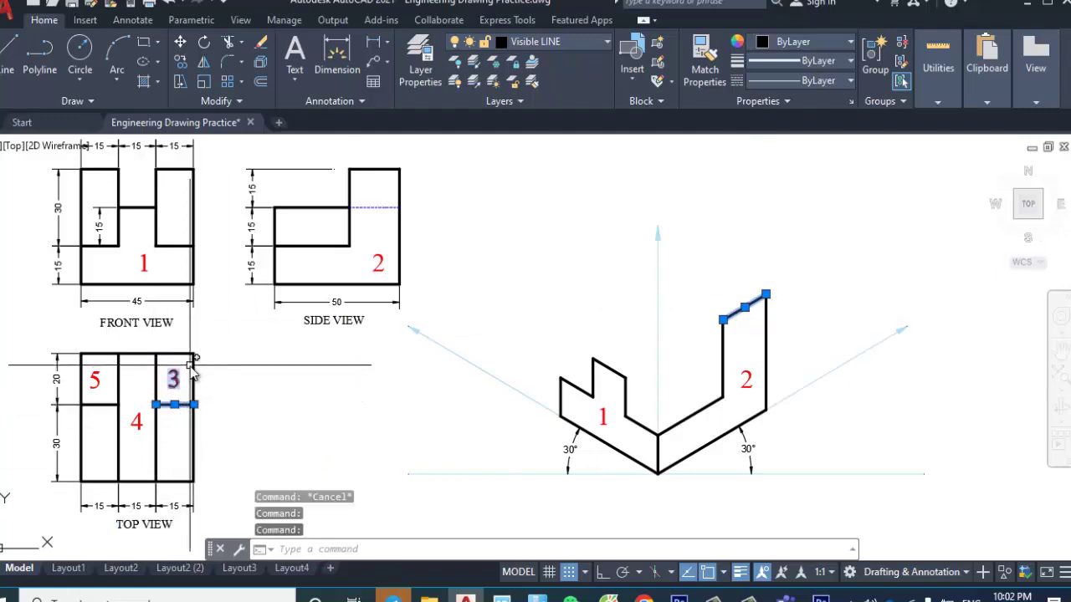
# Draw a 15-unit edge at 150° from face 2's upper corner.
pyautogui.press('Escape')
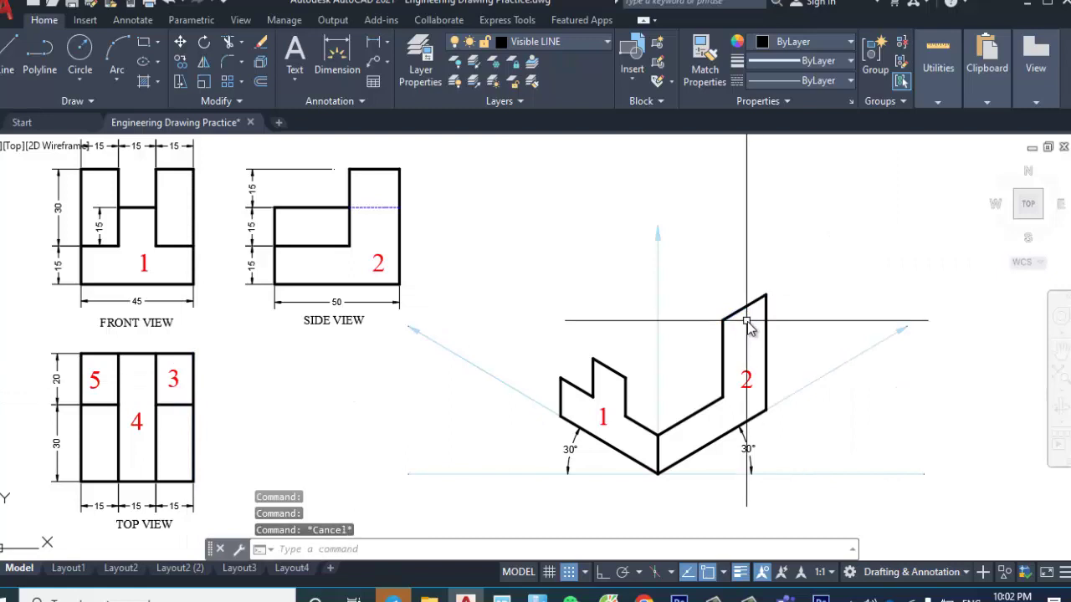
pyautogui.write('l')
pyautogui.press('Return')
pyautogui.click(767, 294)
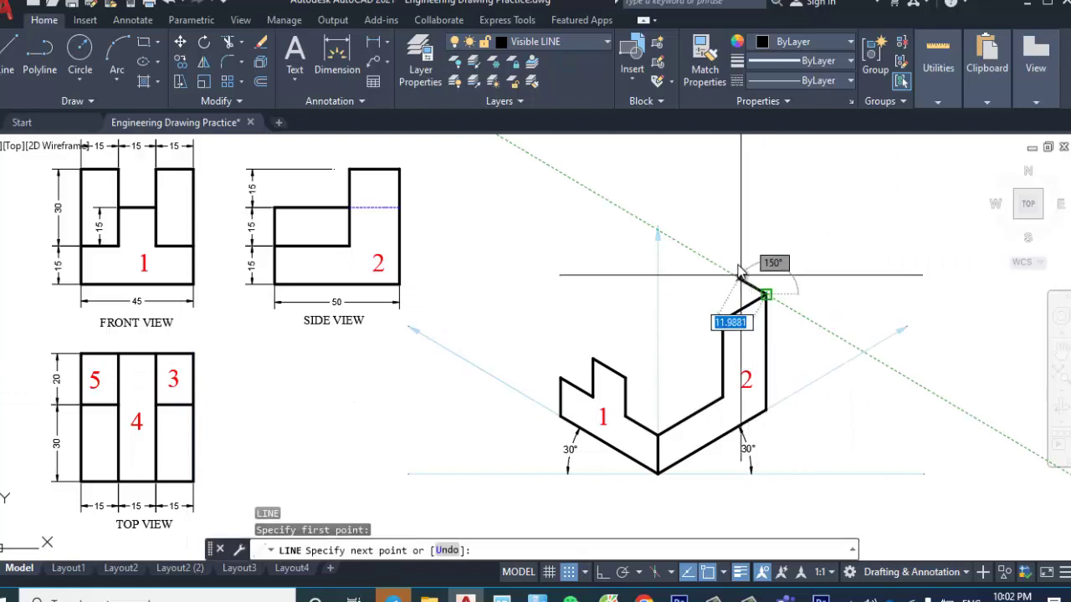
pyautogui.write('< 120°')
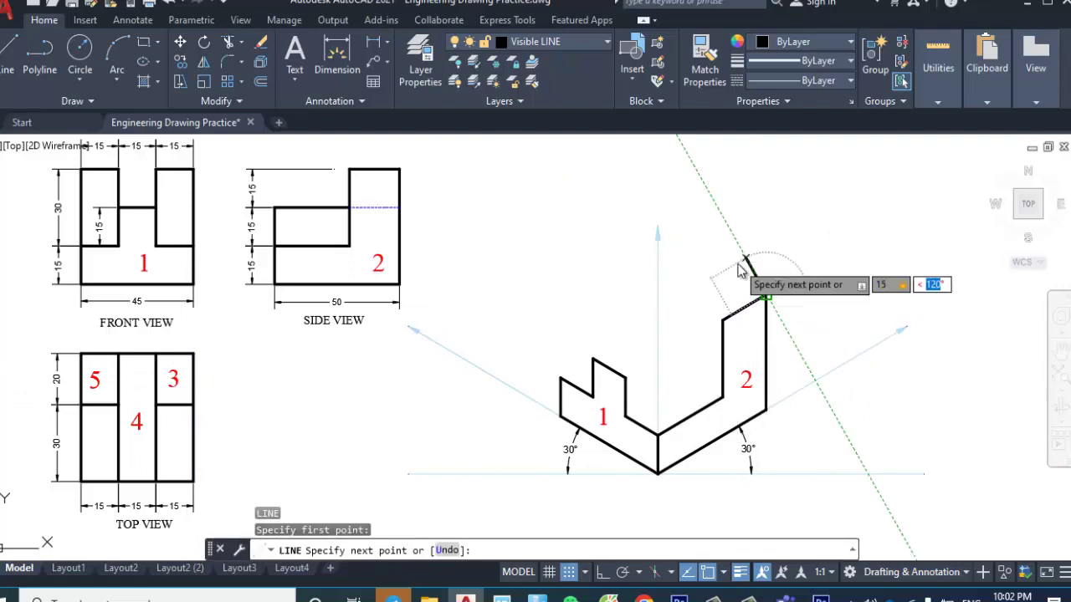
pyautogui.press('Return')
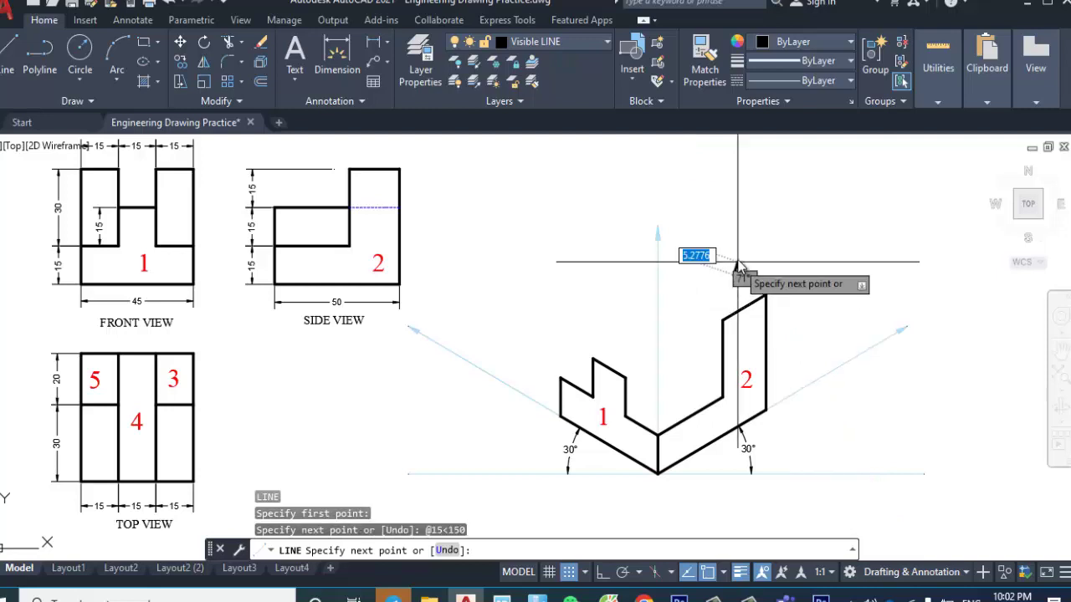
pyautogui.press('Escape')
pyautogui.write('c')
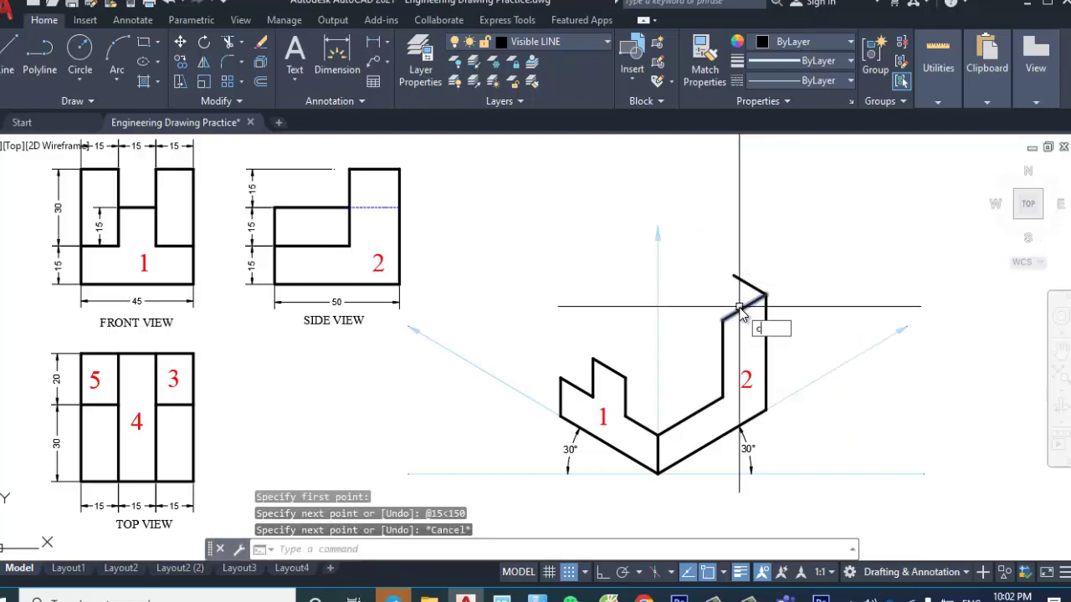
# Start copying that edge, with the base point at its right end.
pyautogui.write('o')
pyautogui.press('Return')
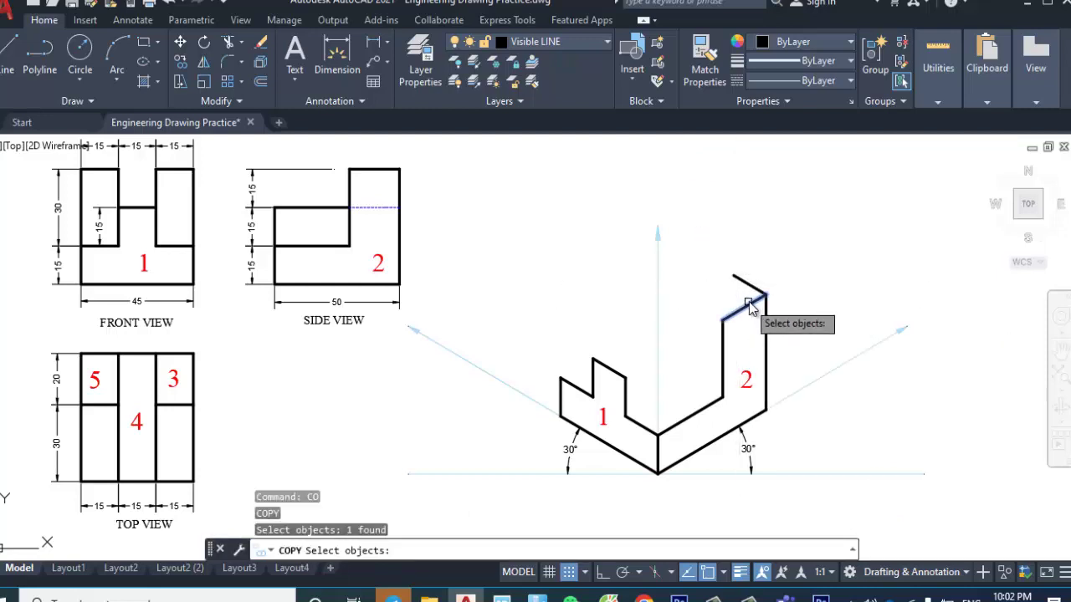
pyautogui.press('Return')
pyautogui.click(765, 295)
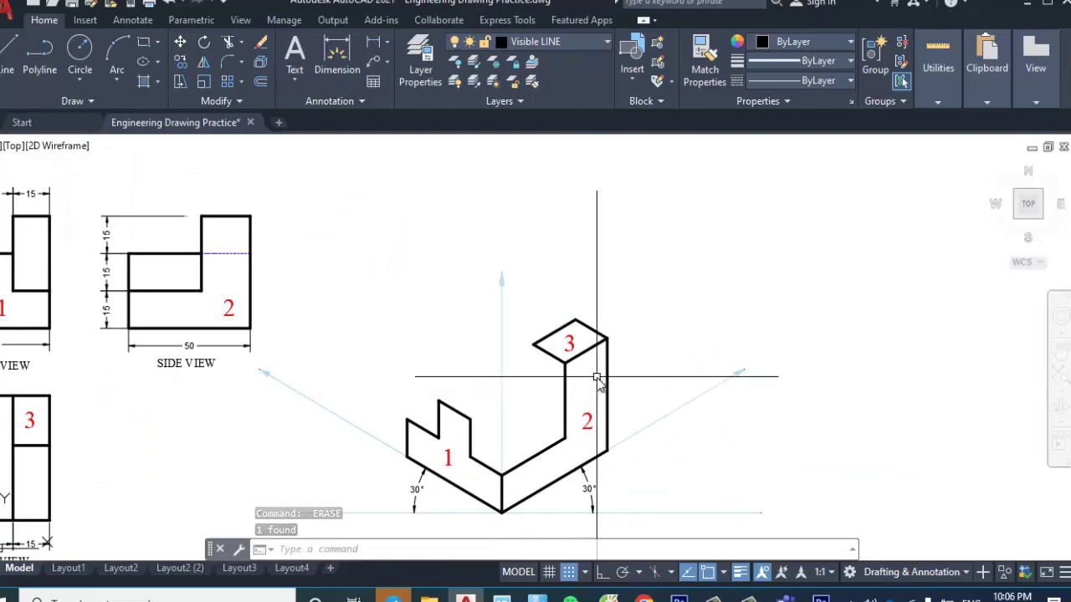
pyautogui.scroll(-2, 596, 378)
pyautogui.scroll(2, 515, 391)
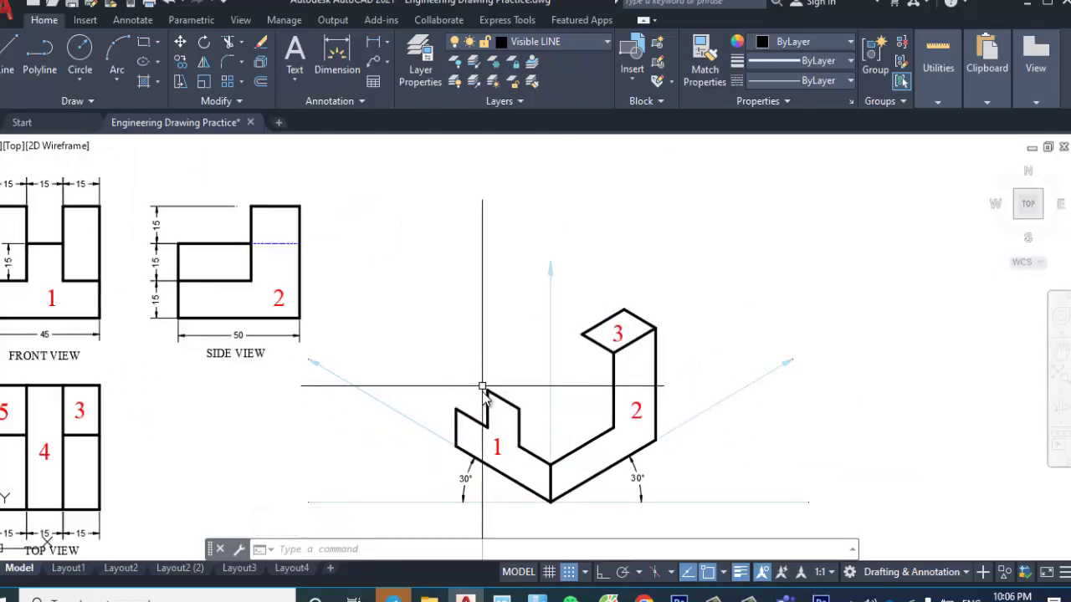
pyautogui.scroll(-2, 493, 389)
pyautogui.scroll(2, 243, 448)
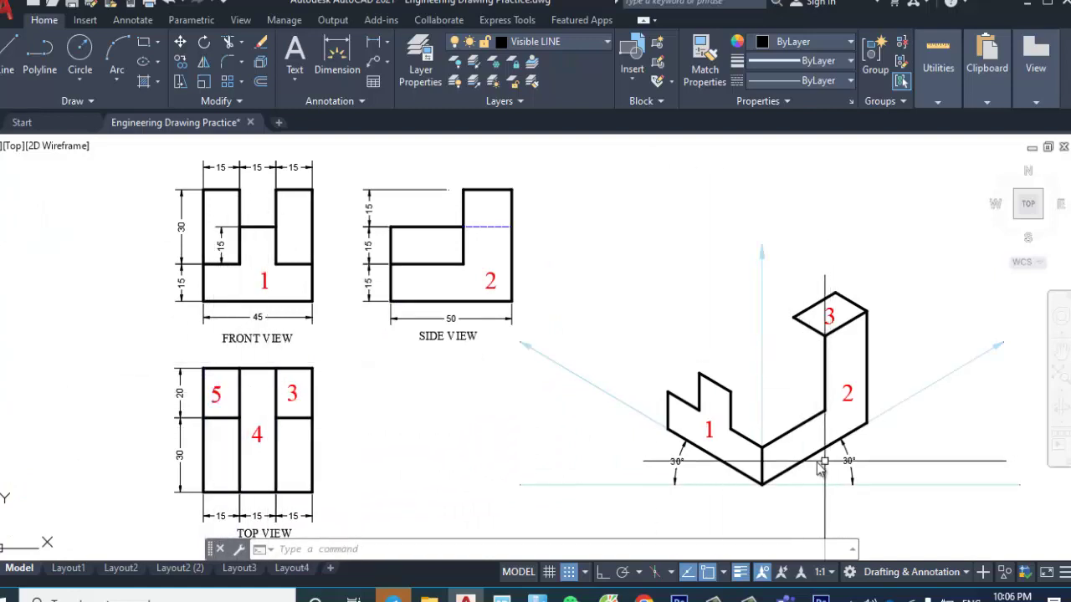
pyautogui.moveTo(822, 469); pyautogui.dragTo(770, 453, button='middle')
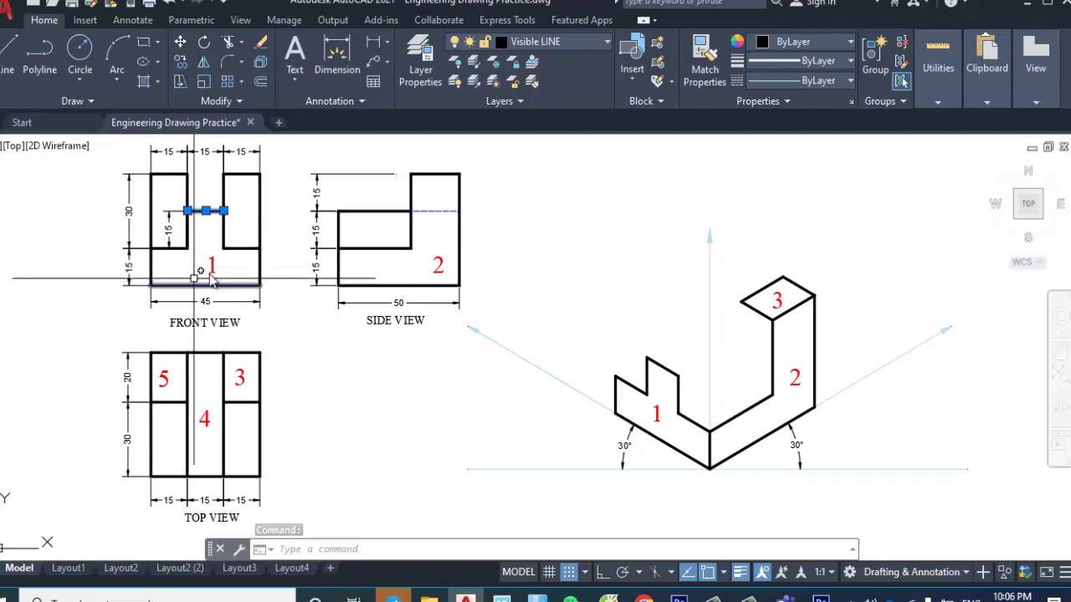
pyautogui.press('Escape')
pyautogui.click(374, 211)
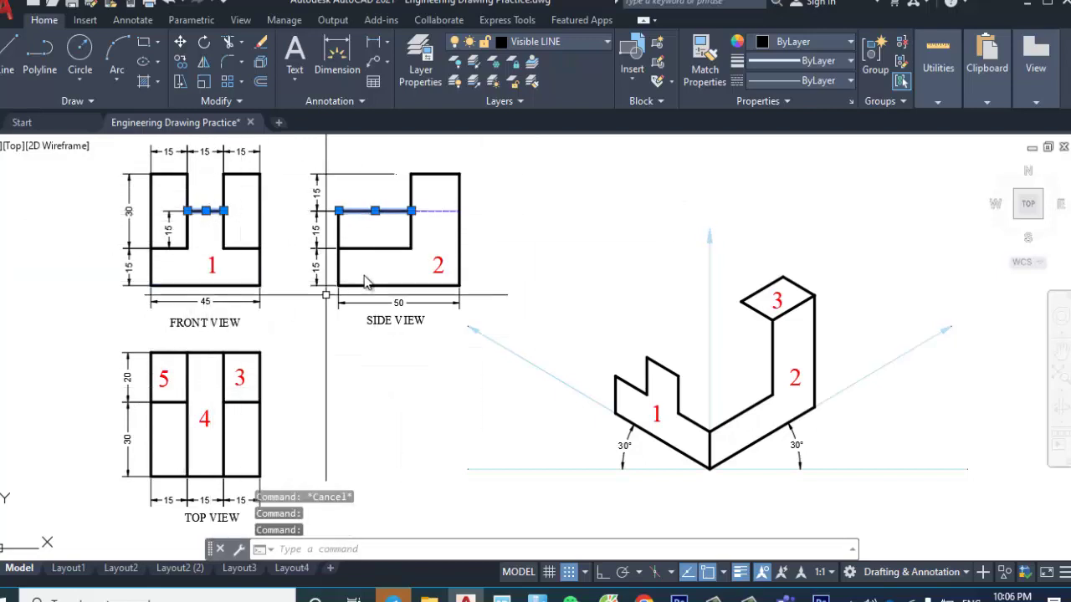
pyautogui.press('Escape')
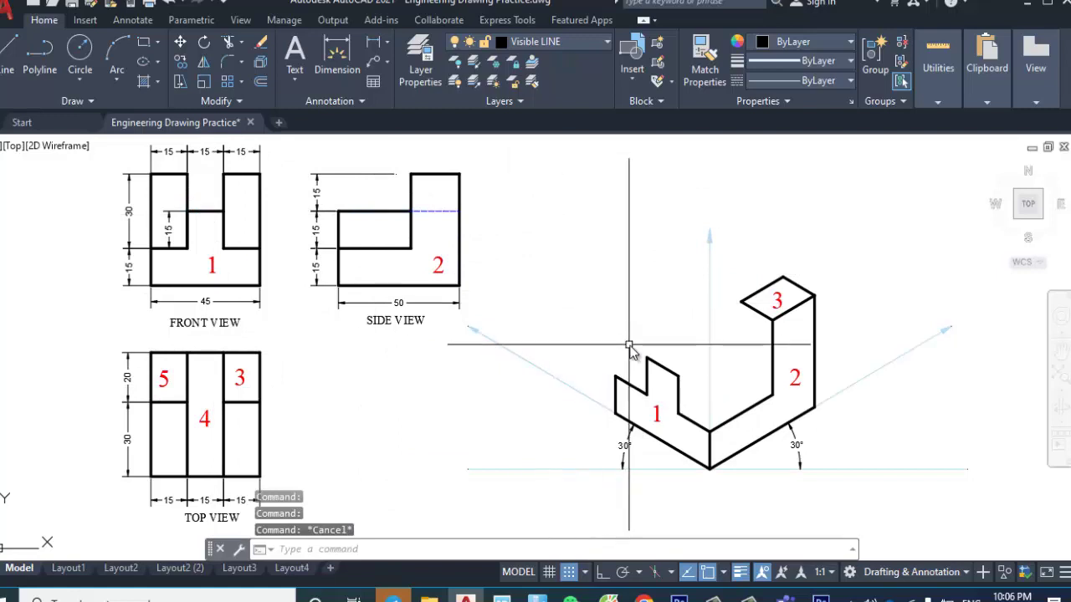
pyautogui.click(669, 370)
pyautogui.scroll(4, 684, 381)
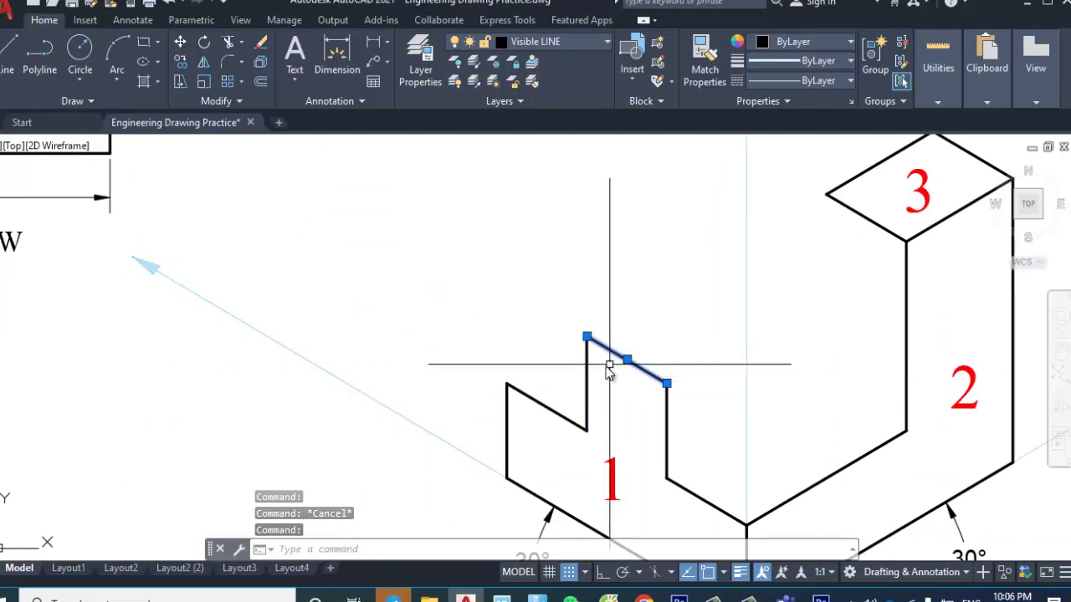
pyautogui.scroll(-2, 585, 364)
pyautogui.press('Escape')
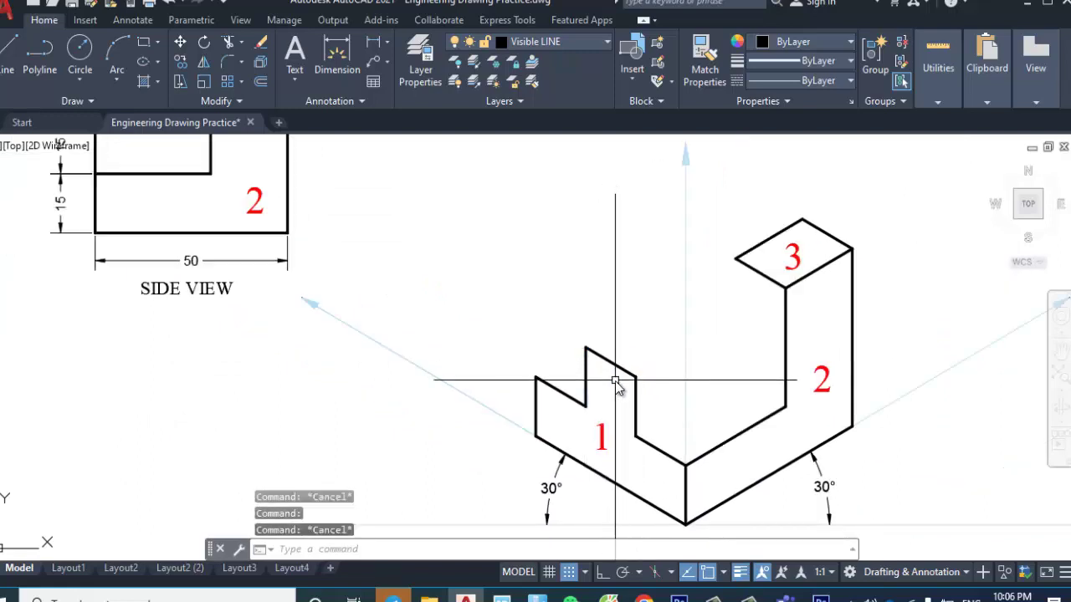
# Copy the diagonal 30° base edge to three of block 1's stepped corners.
pyautogui.click(726, 441)
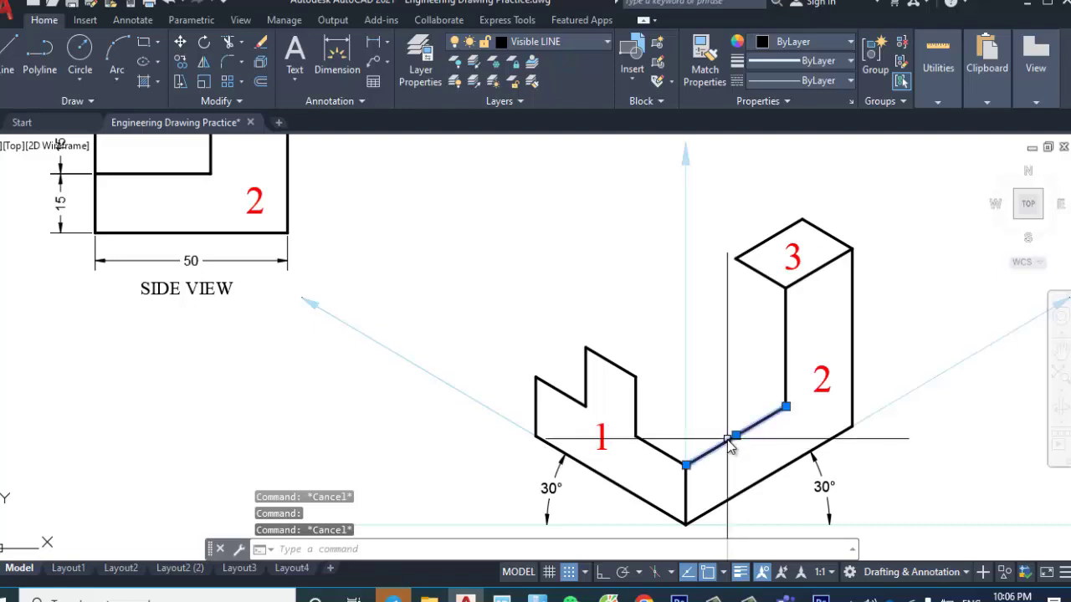
pyautogui.write('co')
pyautogui.press('Return')
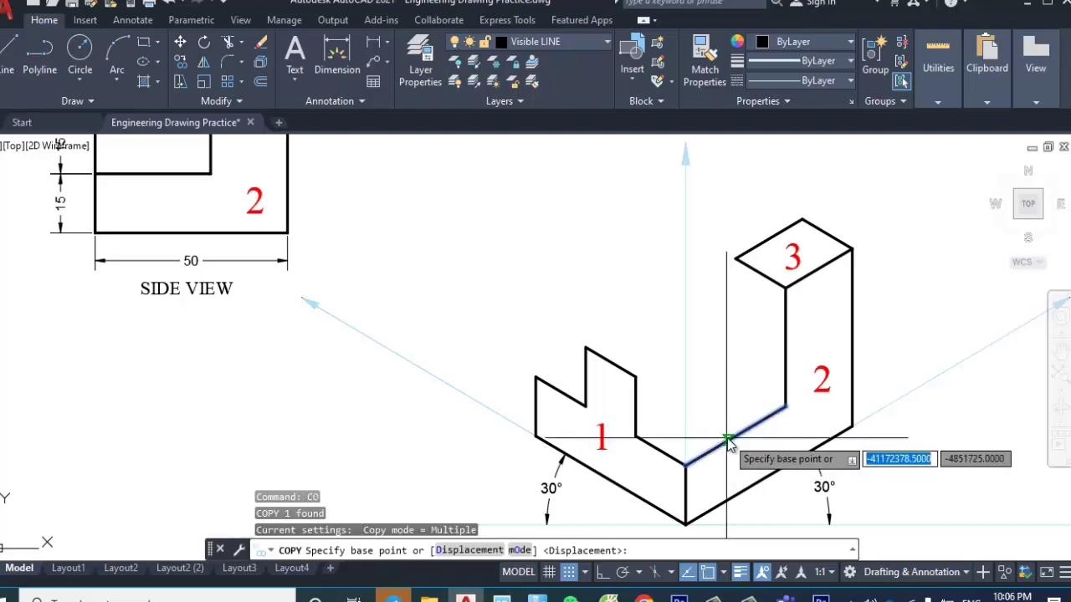
pyautogui.click(685, 466)
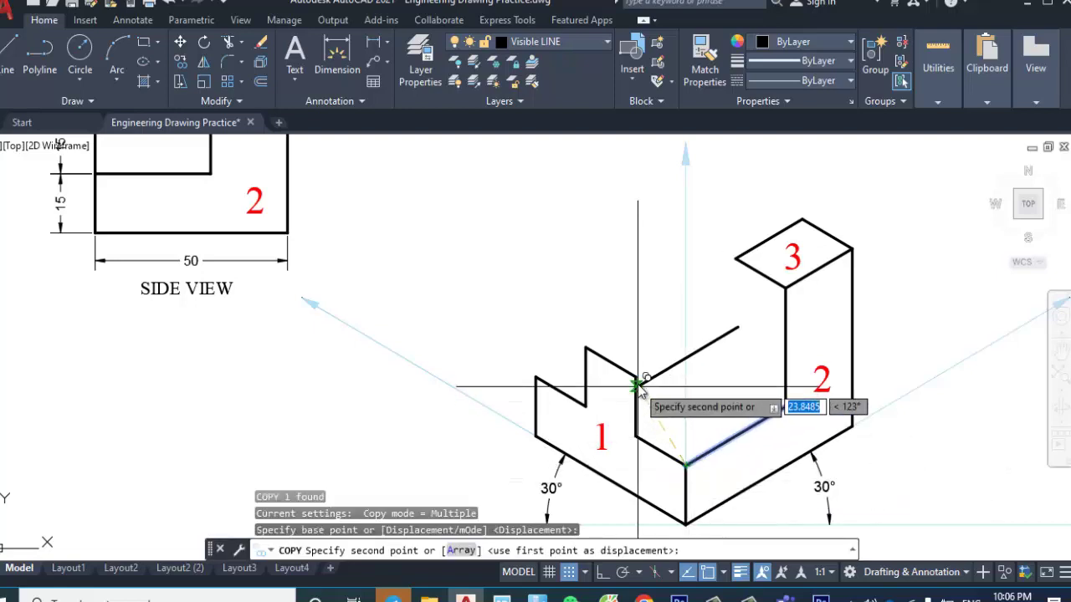
pyautogui.click(636, 376)
pyautogui.click(585, 347)
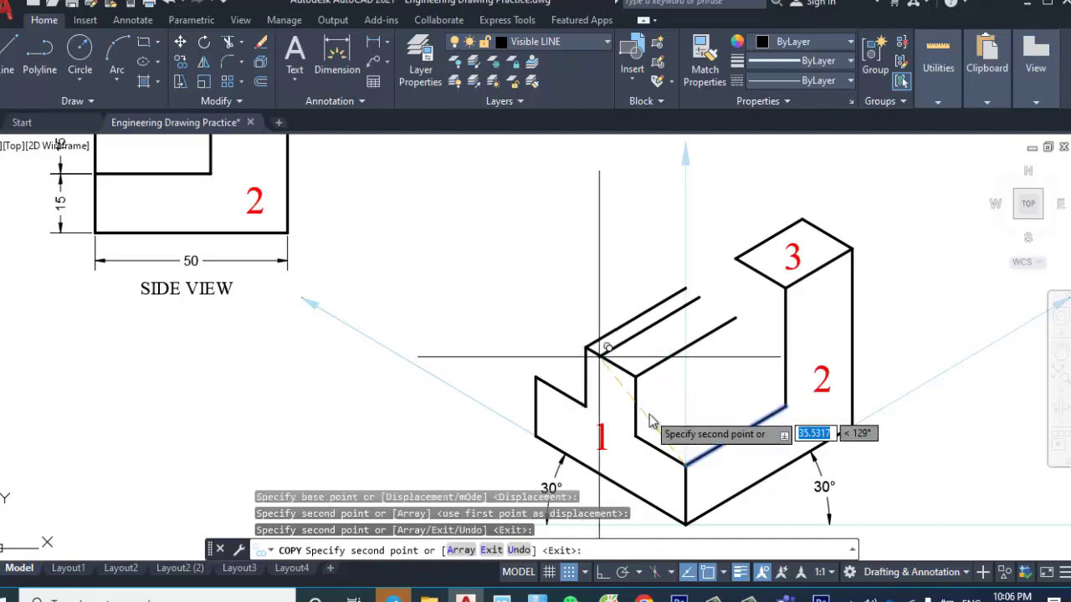
pyautogui.click(636, 435)
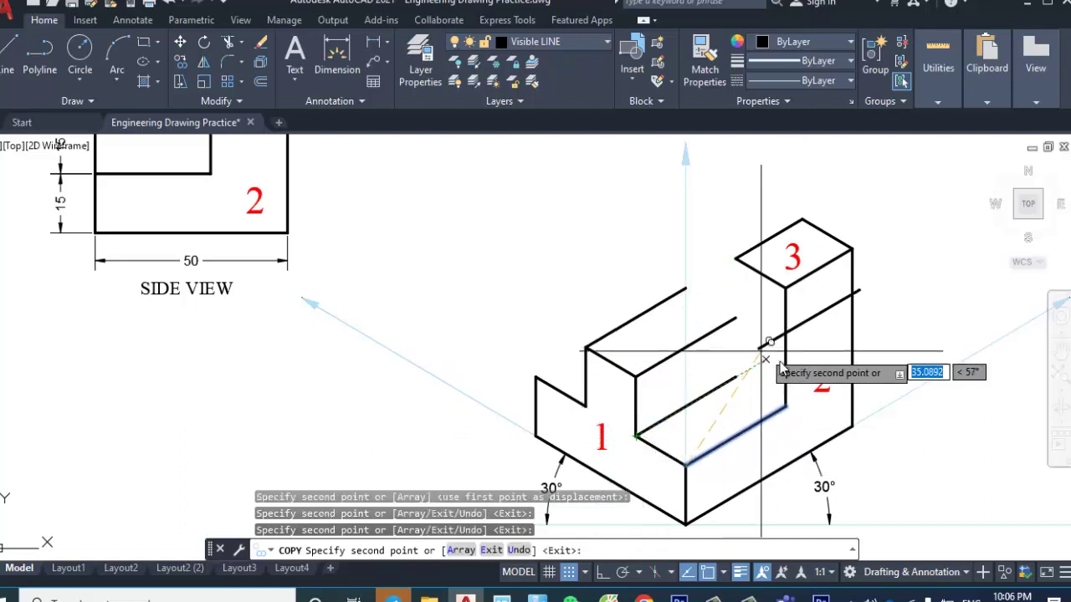
pyautogui.press('Escape')
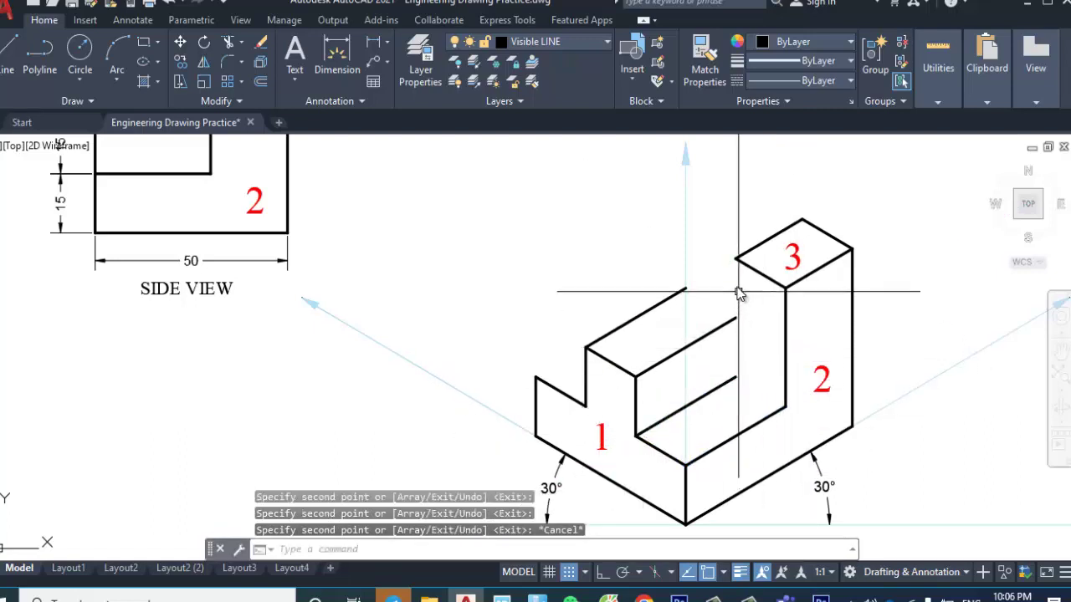
pyautogui.write('l')
# Draw the vertical edge from face 3's lower corner down to the recess floor.
pyautogui.press('Return')
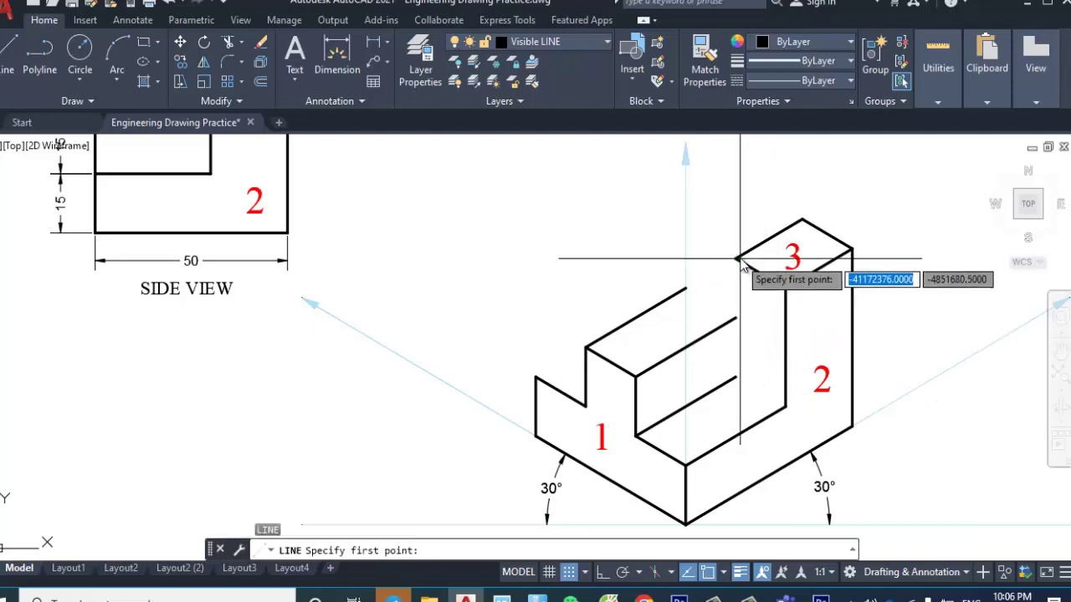
pyautogui.click(734, 259)
pyautogui.click(734, 376)
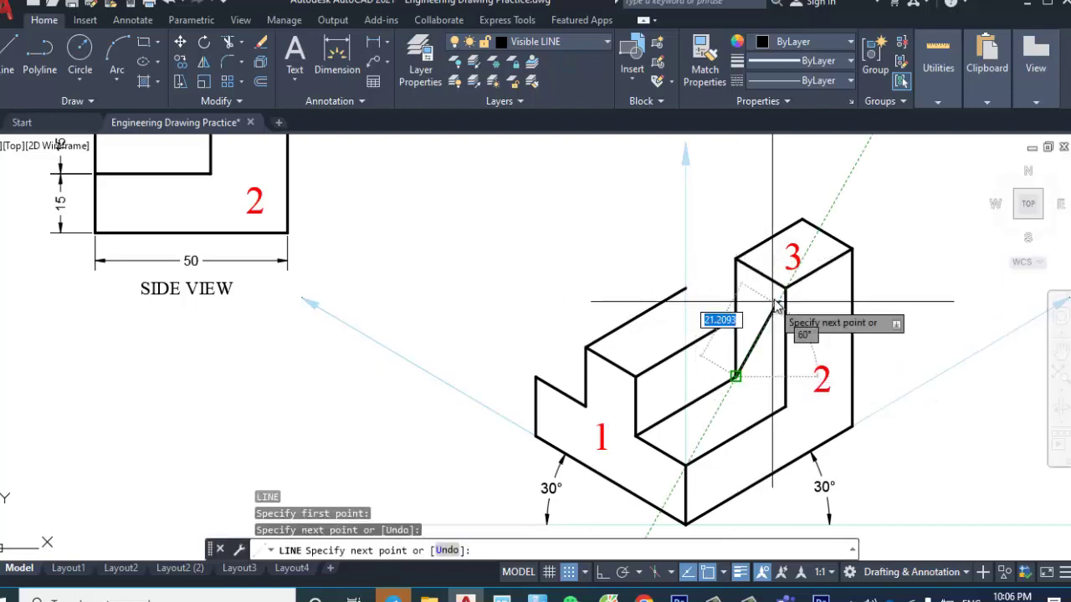
pyautogui.press('Escape')
pyautogui.moveTo(613, 396); pyautogui.dragTo(563, 443, button='middle')
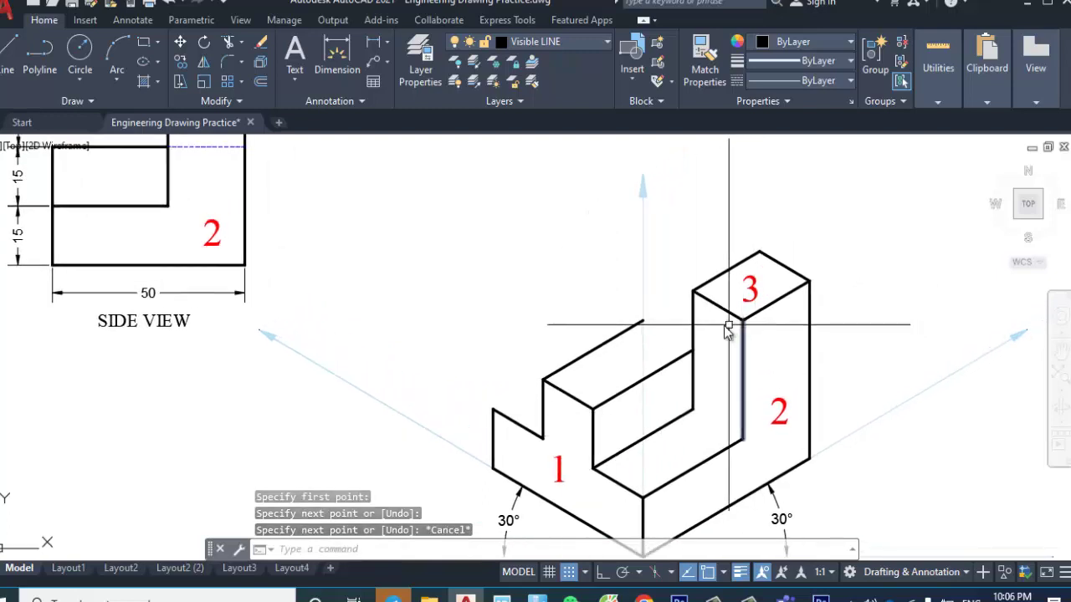
pyautogui.scroll(-2, 599, 442)
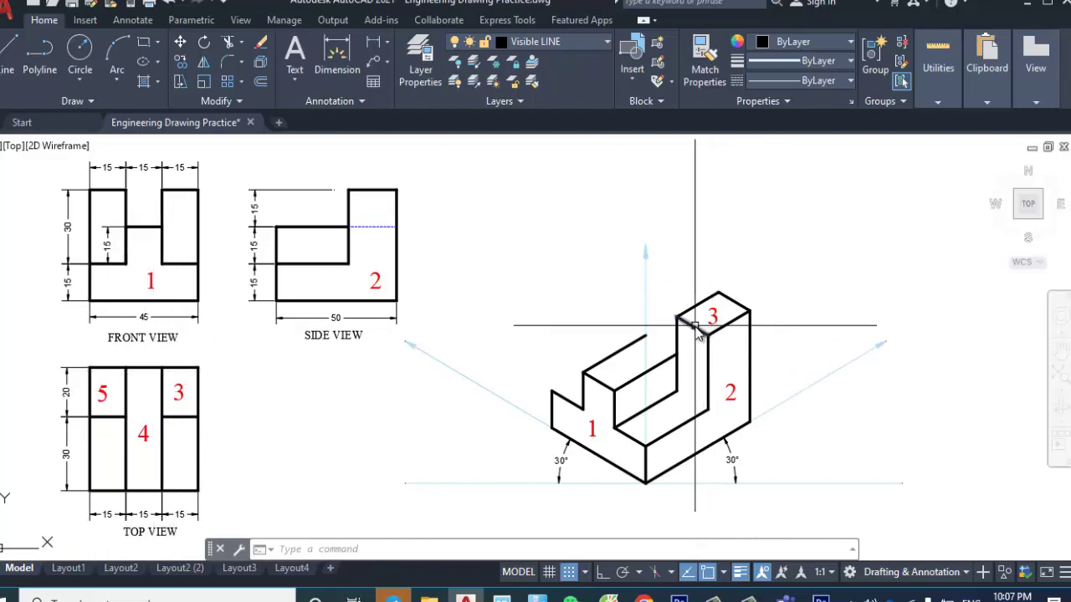
# Copy top face 3 to a position 30 units back along 150°.
pyautogui.click(735, 292)
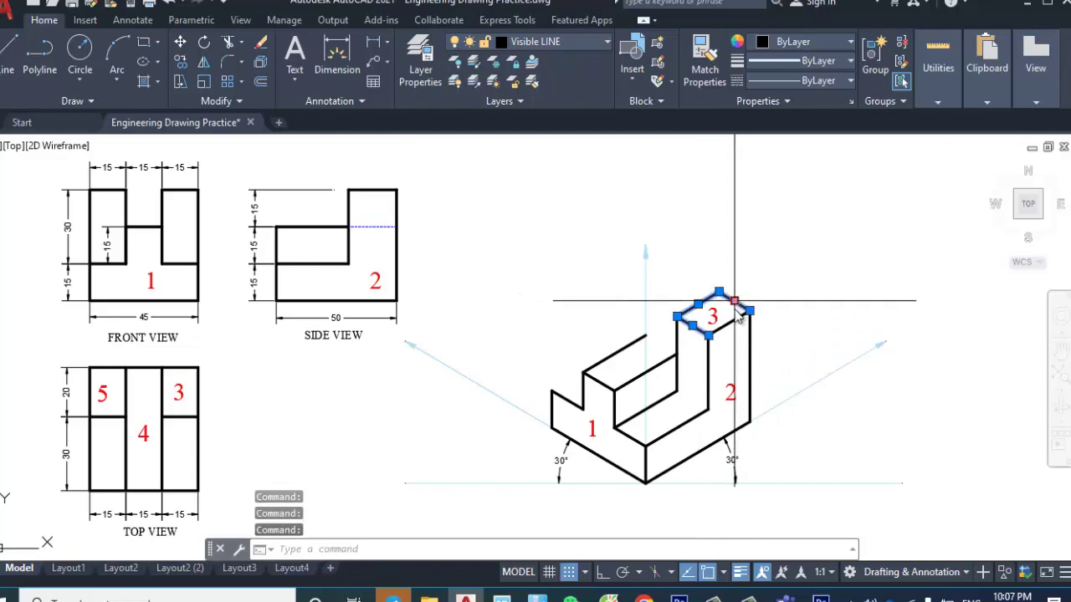
pyautogui.write('co')
pyautogui.press('Return')
pyautogui.click(729, 324)
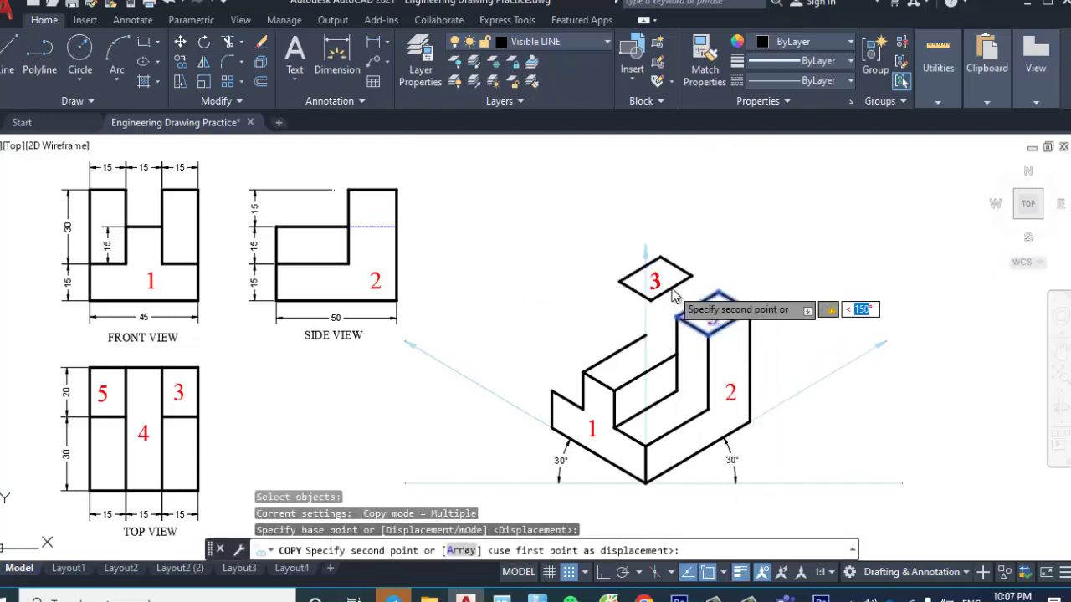
pyautogui.write('30')
pyautogui.press('Return')
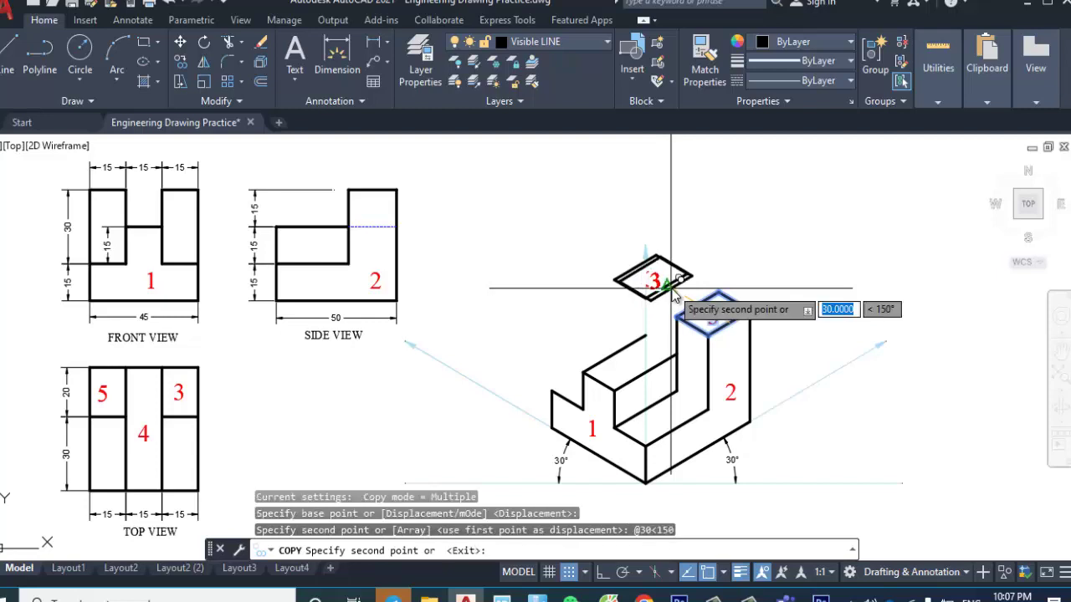
pyautogui.press('Escape')
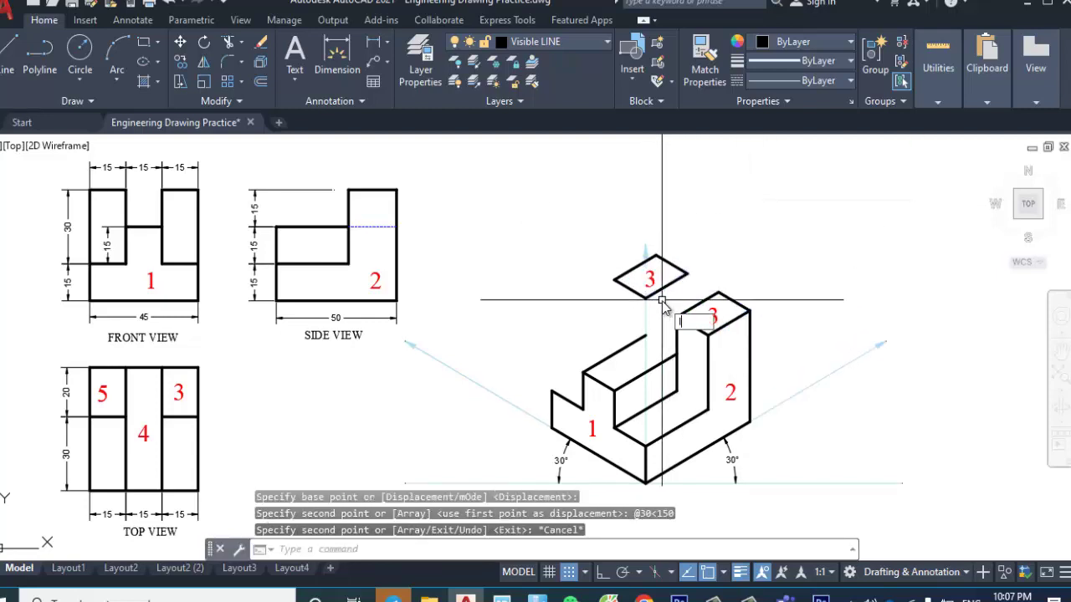
# Draw a vertical line from block 1's back top corner up to the copied face.
pyautogui.write('l')
pyautogui.press('Return')
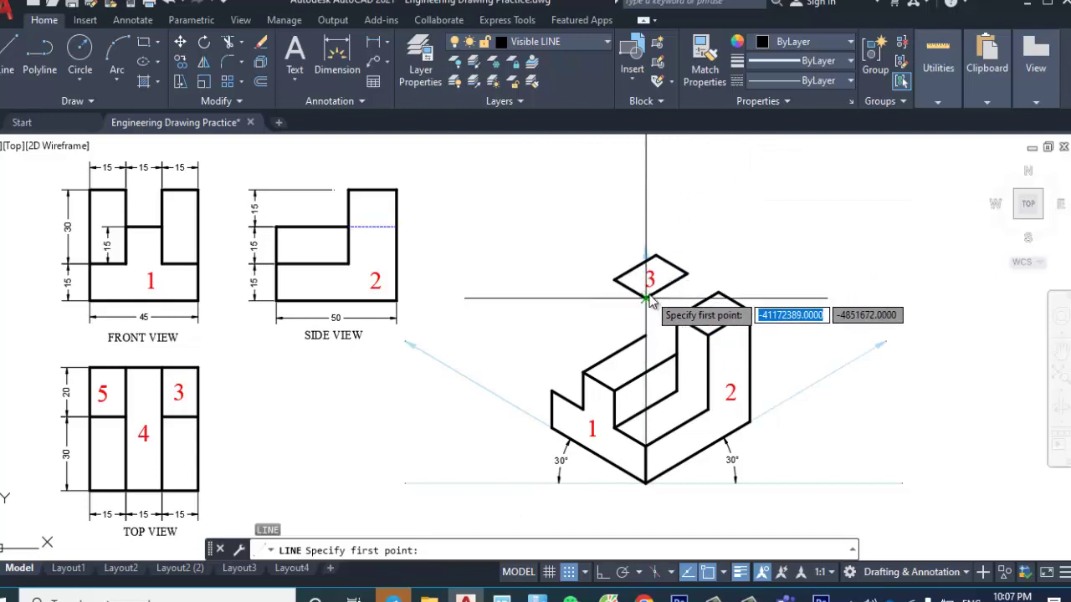
pyautogui.click(646, 333)
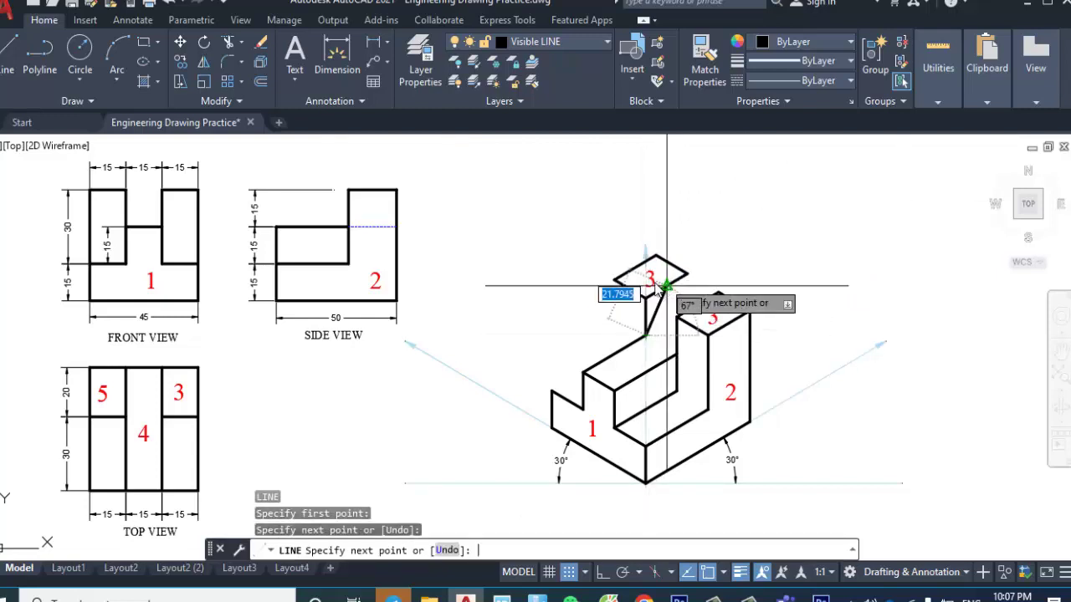
pyautogui.click(646, 294)
pyautogui.press('Return')
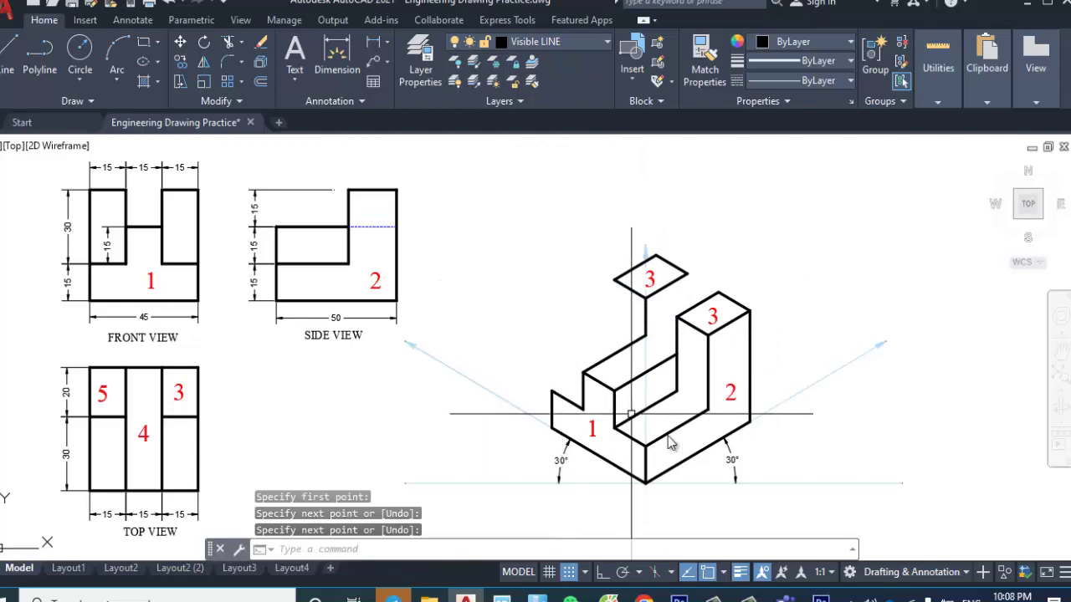
# Start copying the bottom-right base edge and trimming, then cancel both.
pyautogui.click(689, 460)
pyautogui.write('co')
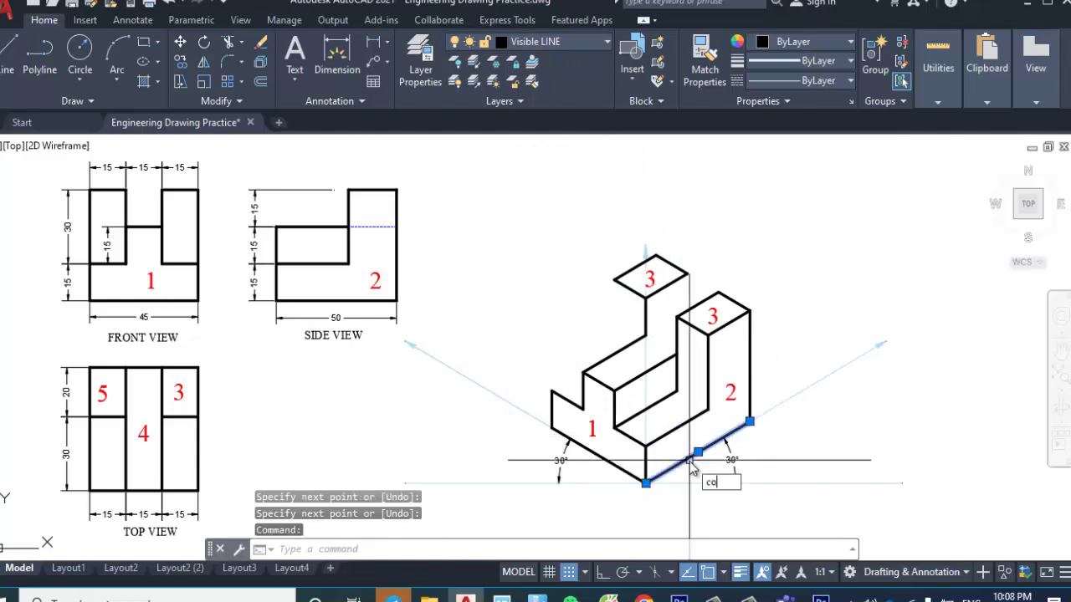
pyautogui.press('Return')
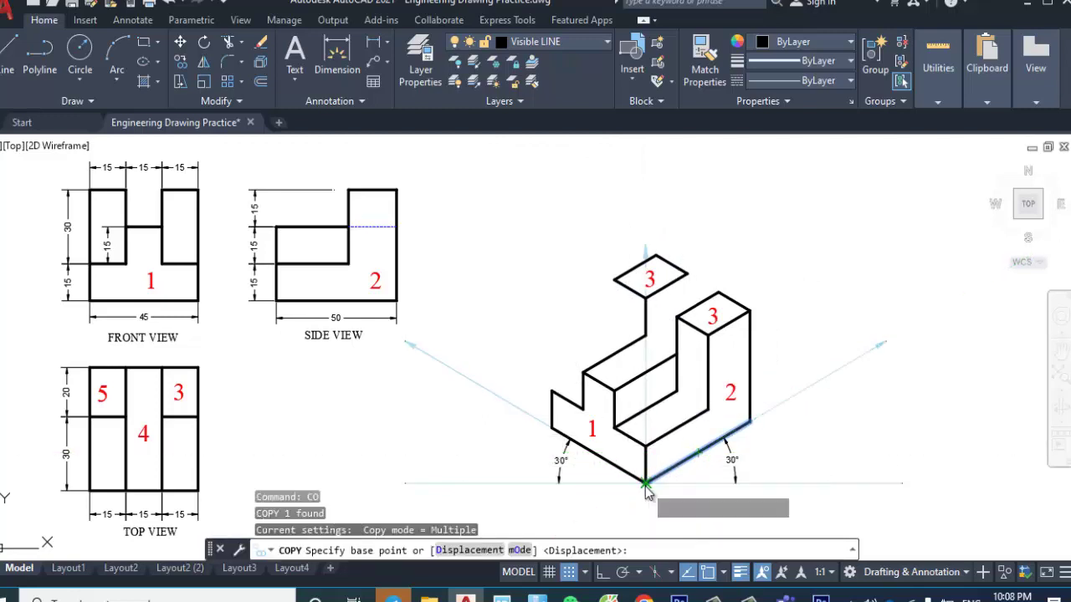
pyautogui.click(645, 483)
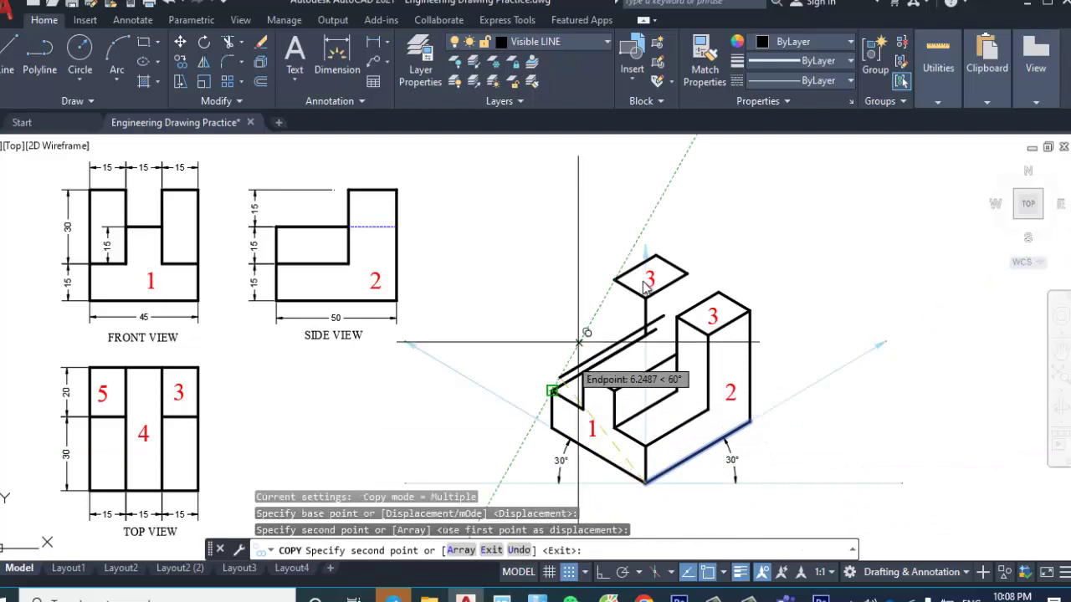
pyautogui.press('Escape')
pyautogui.write('tr')
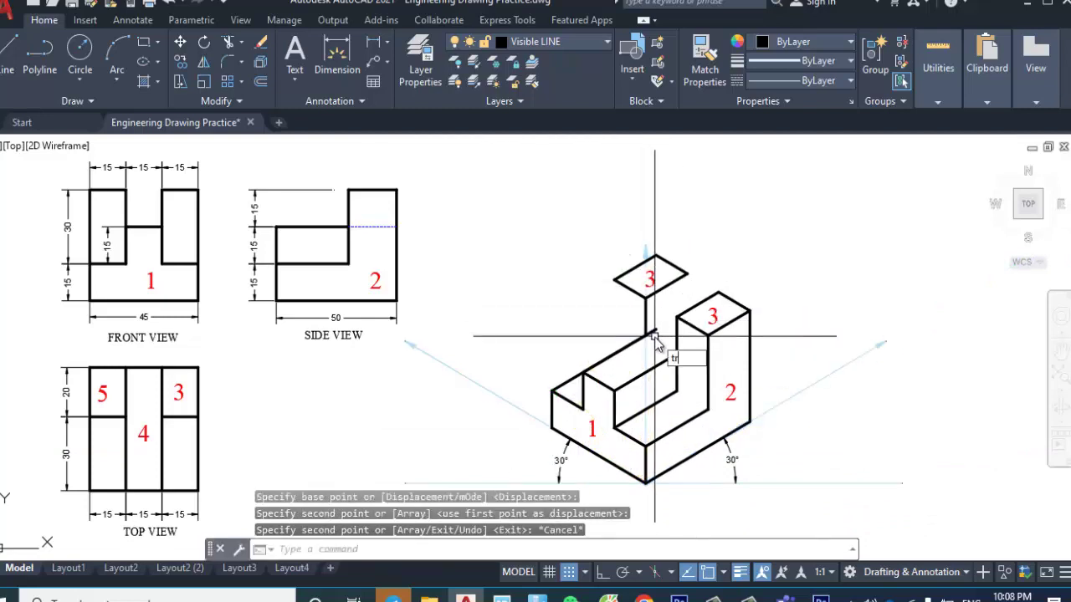
pyautogui.press('Return')
pyautogui.scroll(2, 657, 338)
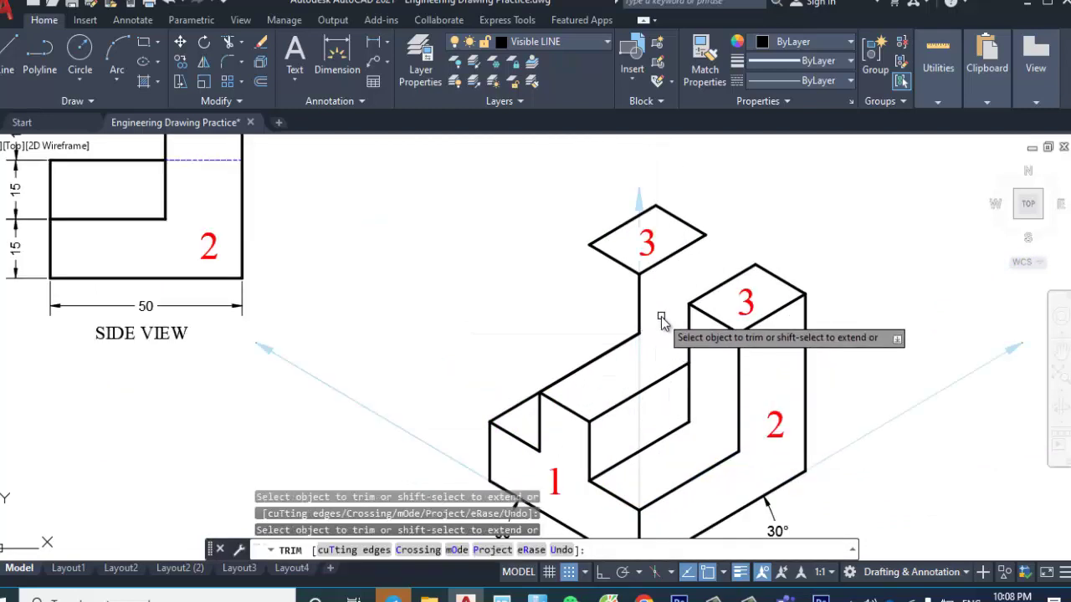
pyautogui.scroll(-2, 661, 316)
pyautogui.press('Escape')
# Copy block 2's vertical edge up so it sits under the raised face 3's corner.
pyautogui.click(708, 353)
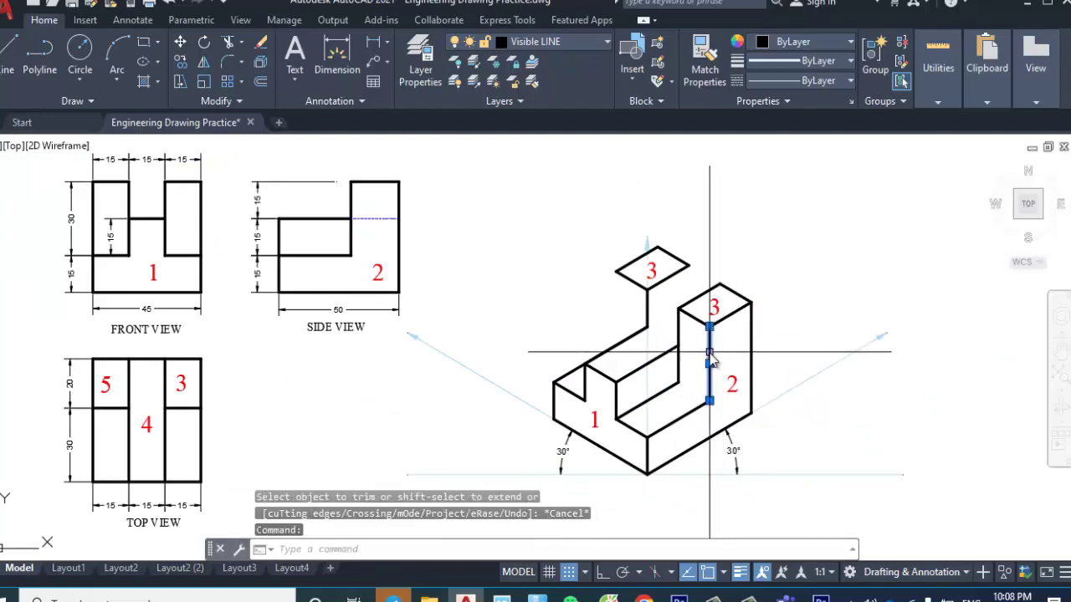
pyautogui.write('co')
pyautogui.press('Return')
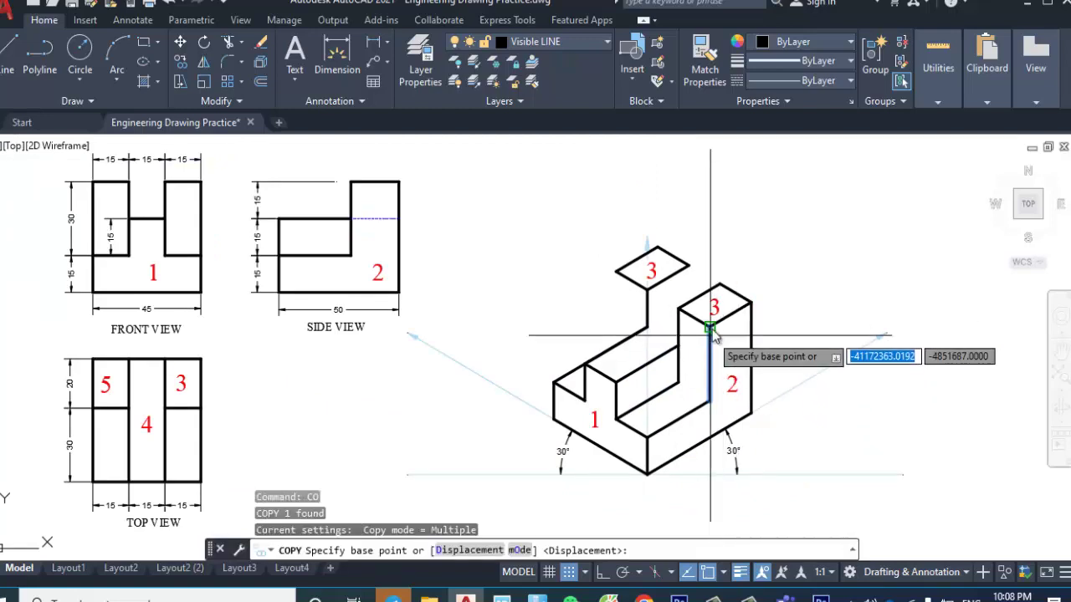
pyautogui.click(708, 326)
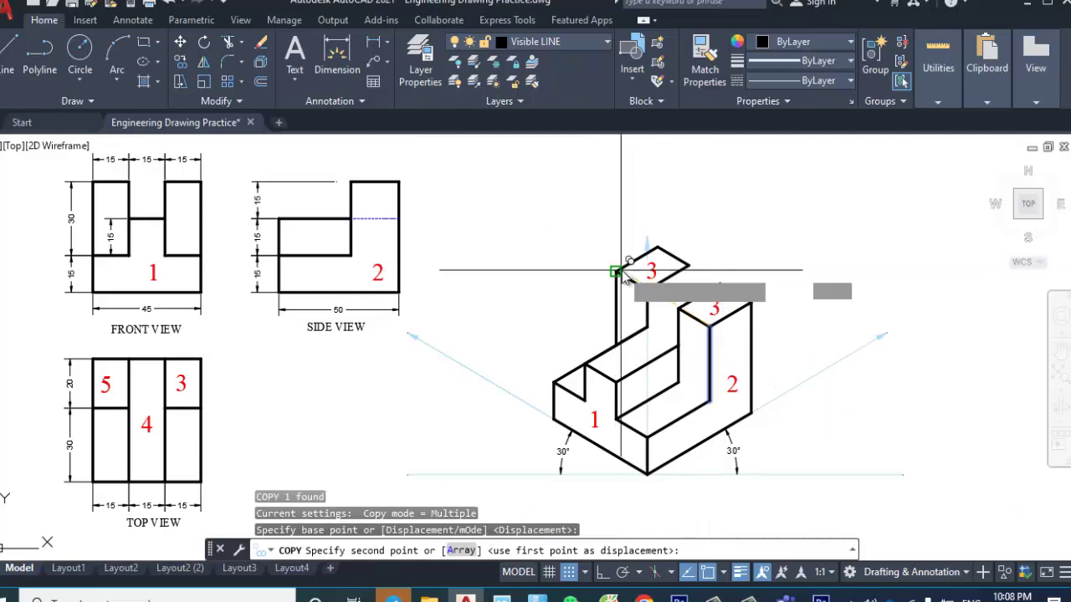
pyautogui.scroll(2, 701, 324)
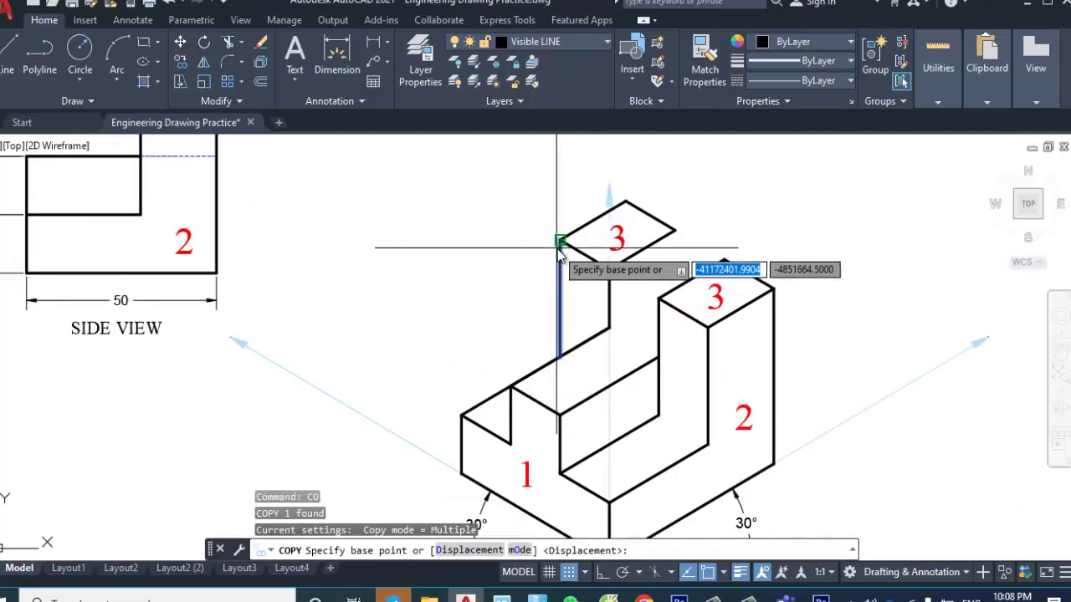
pyautogui.click(676, 231)
pyautogui.press('Escape')
# Trim away the hidden part of the copied vertical edge.
pyautogui.scroll(2, 684, 306)
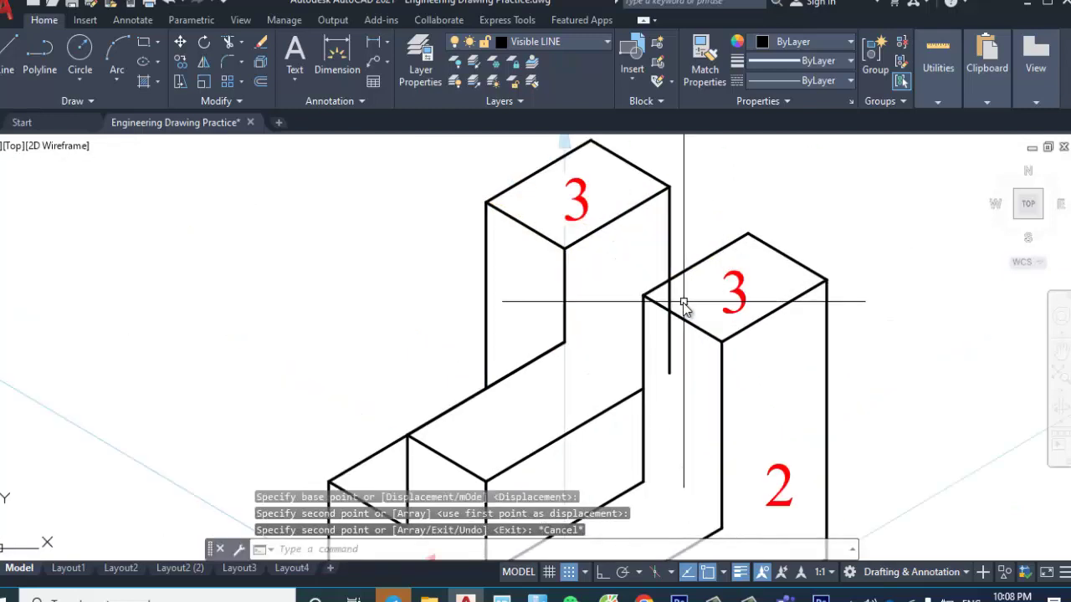
pyautogui.write('tr')
pyautogui.press('Return')
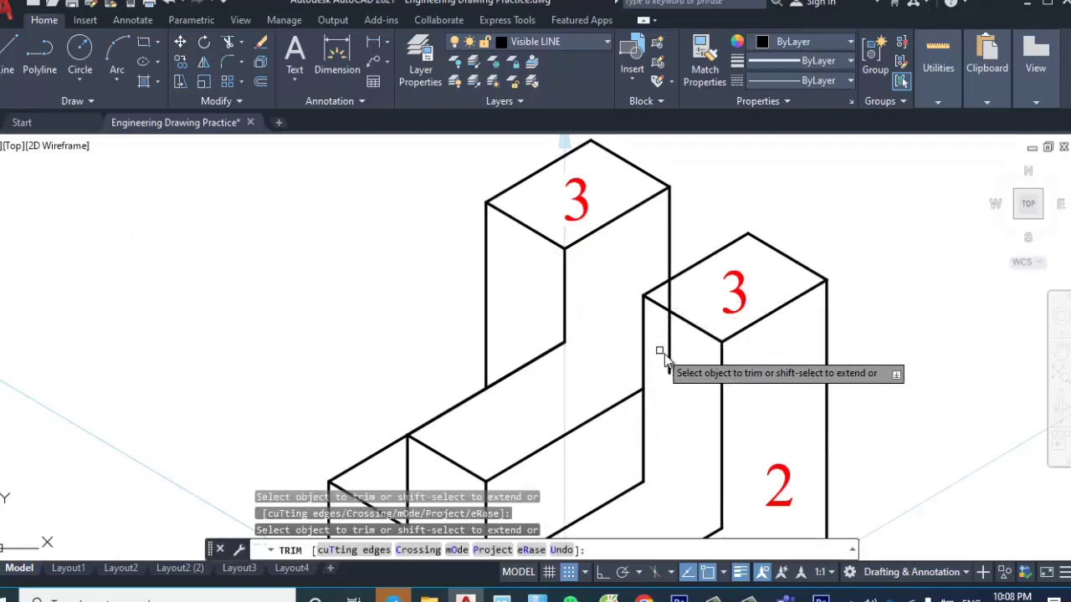
pyautogui.click(670, 363)
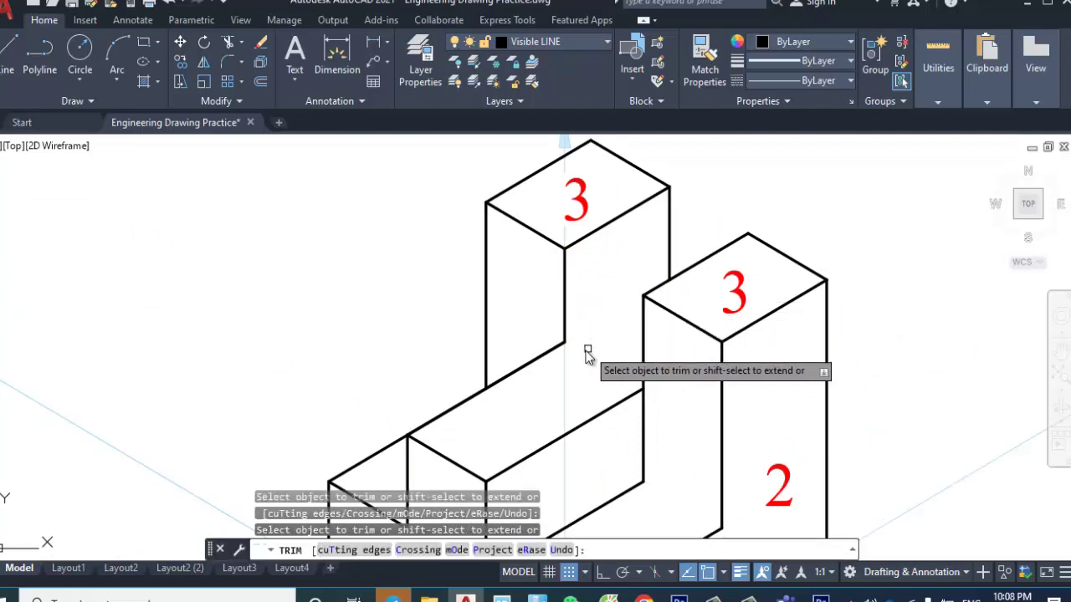
pyautogui.scroll(-2, 510, 296)
pyautogui.press('Escape')
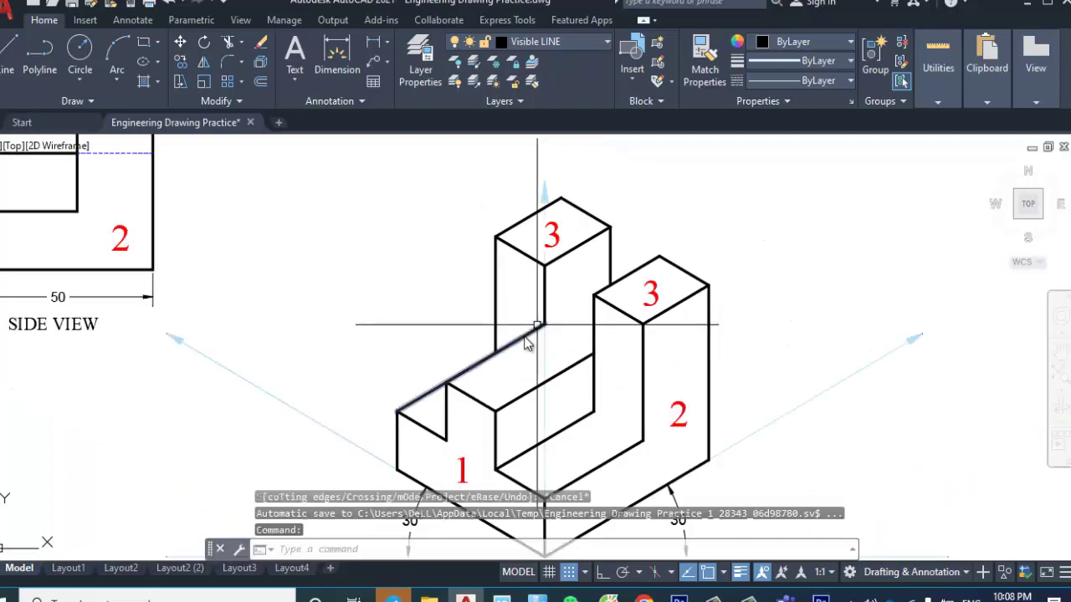
# Extend face 1's upper 30° back edge to block 2's front vertical edge.
pyautogui.press('Return')
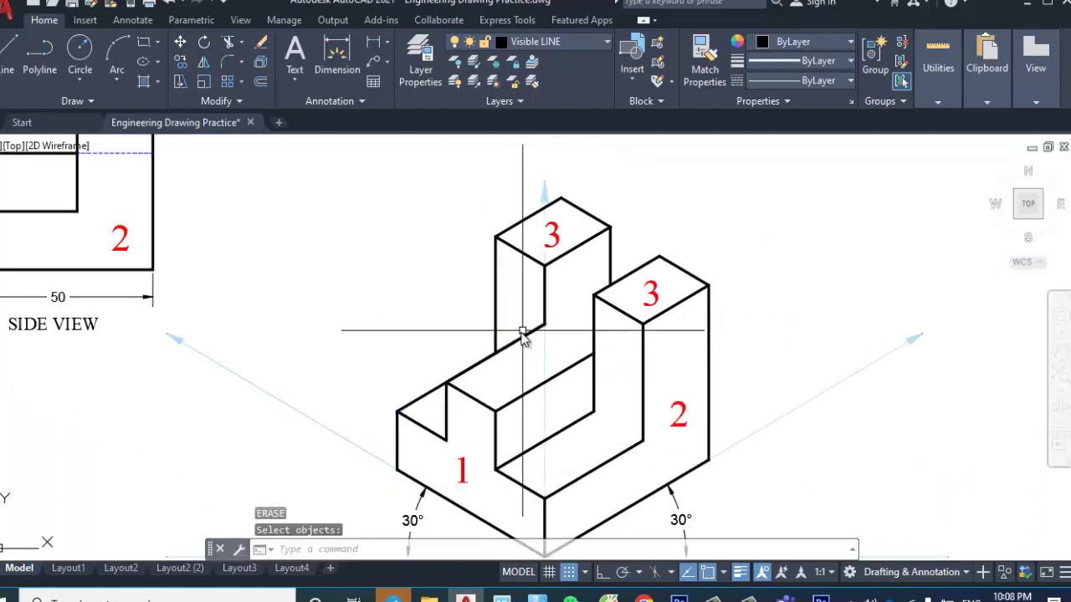
pyautogui.scroll(-4, 628, 366)
pyautogui.scroll(2, 292, 405)
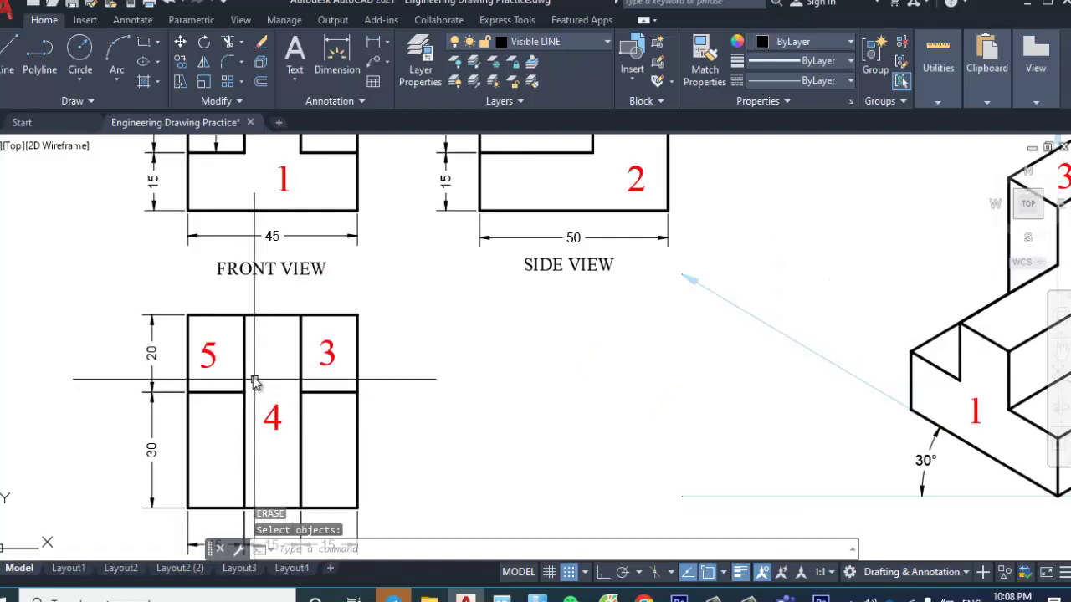
pyautogui.scroll(-2, 271, 493)
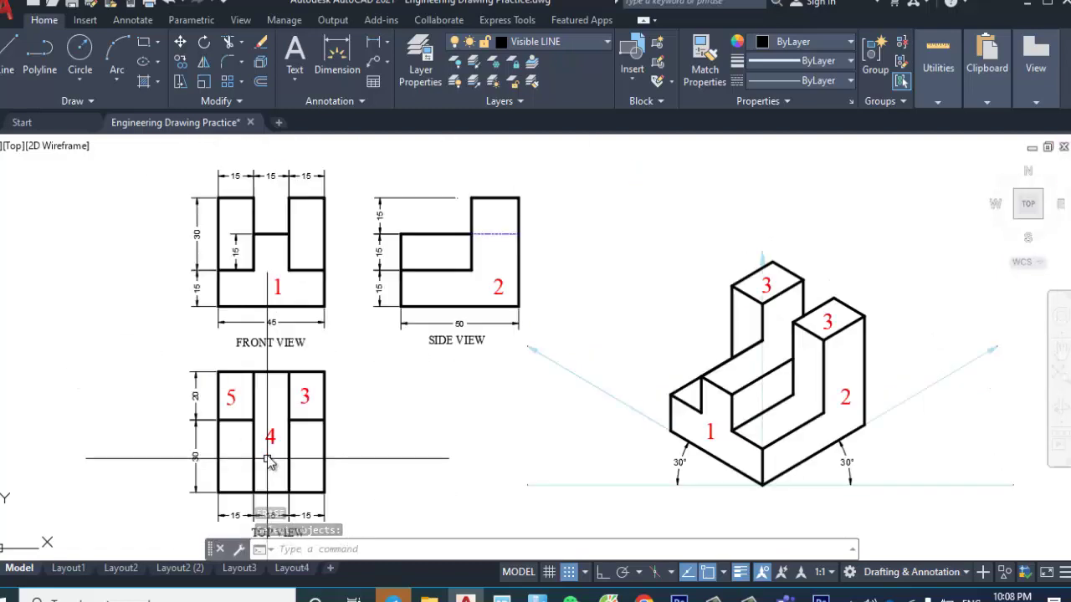
pyautogui.scroll(2, 786, 362)
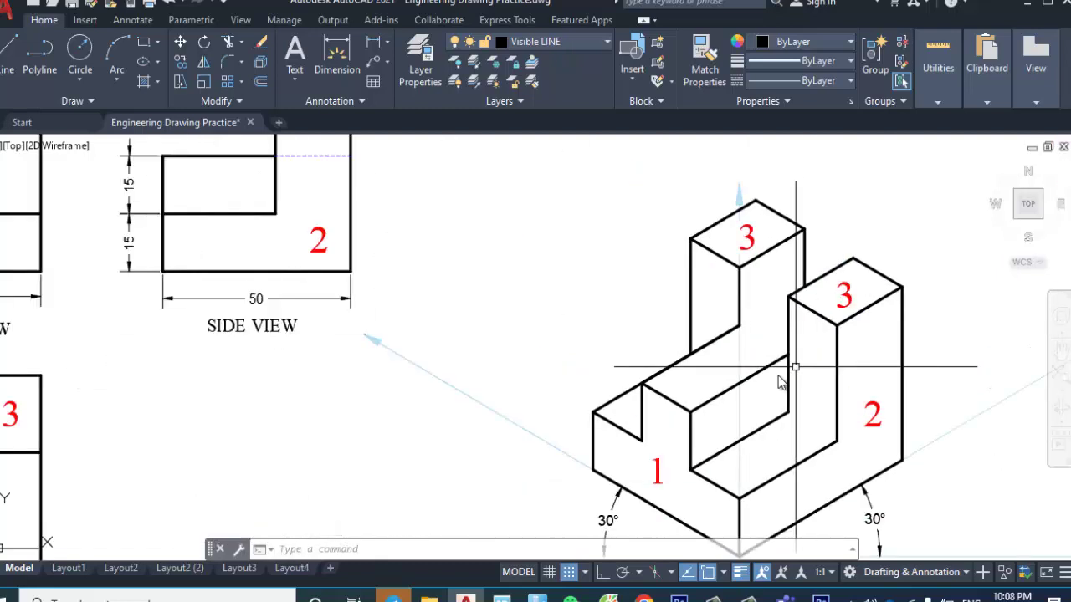
pyautogui.moveTo(746, 332); pyautogui.dragTo(616, 365, button='middle')
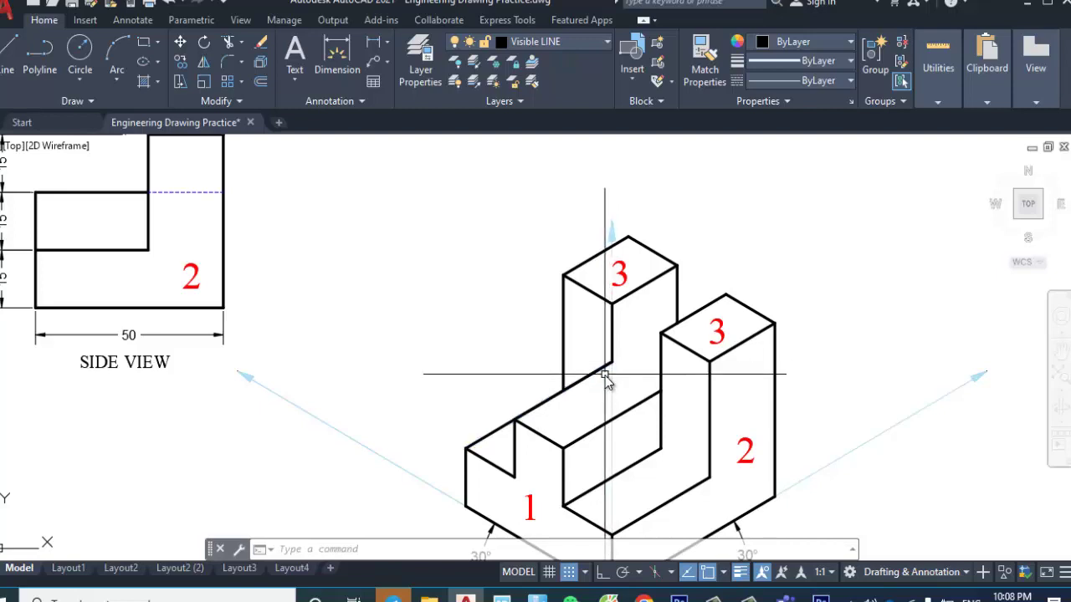
pyautogui.write('ex')
pyautogui.press('Return')
pyautogui.click(598, 373)
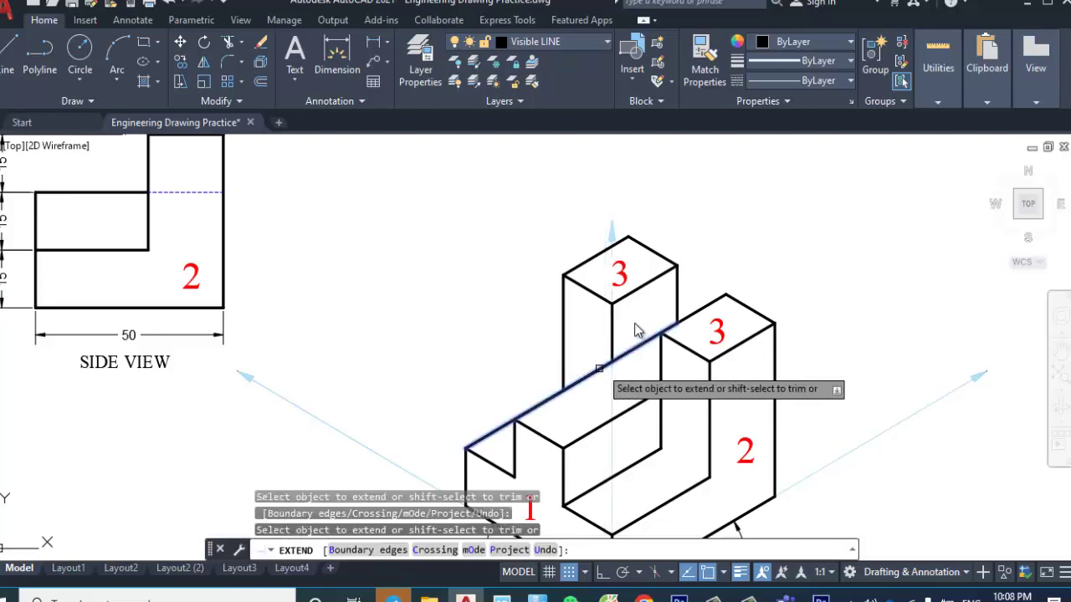
pyautogui.scroll(-2, 784, 276)
pyautogui.moveTo(772, 438); pyautogui.dragTo(759, 411, button='middle')
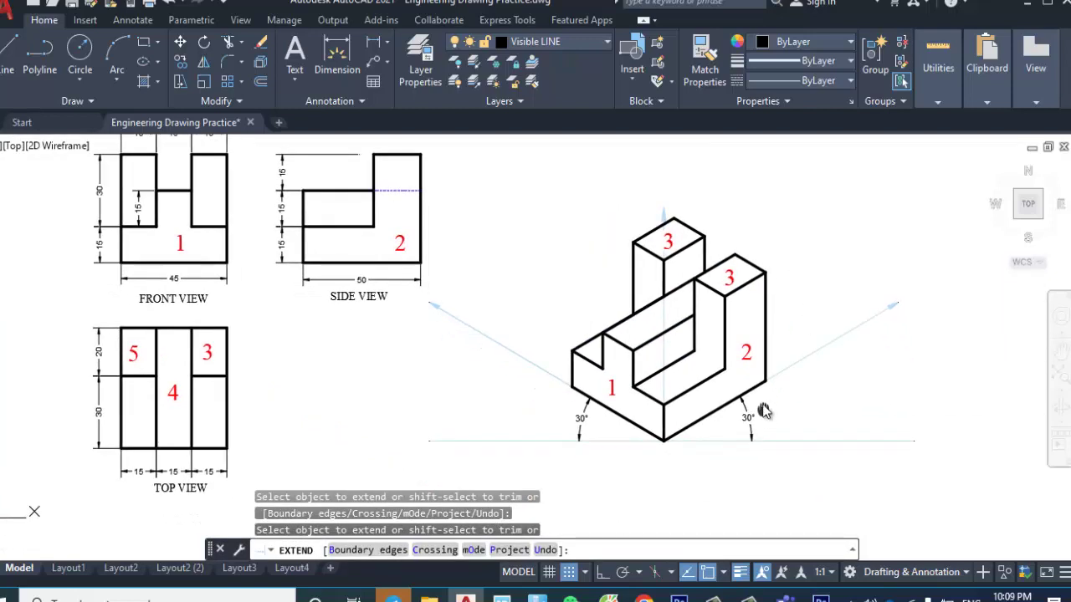
pyautogui.press('Escape')
# Erase the red 3 label on the tall block's top face.
pyautogui.click(668, 240)
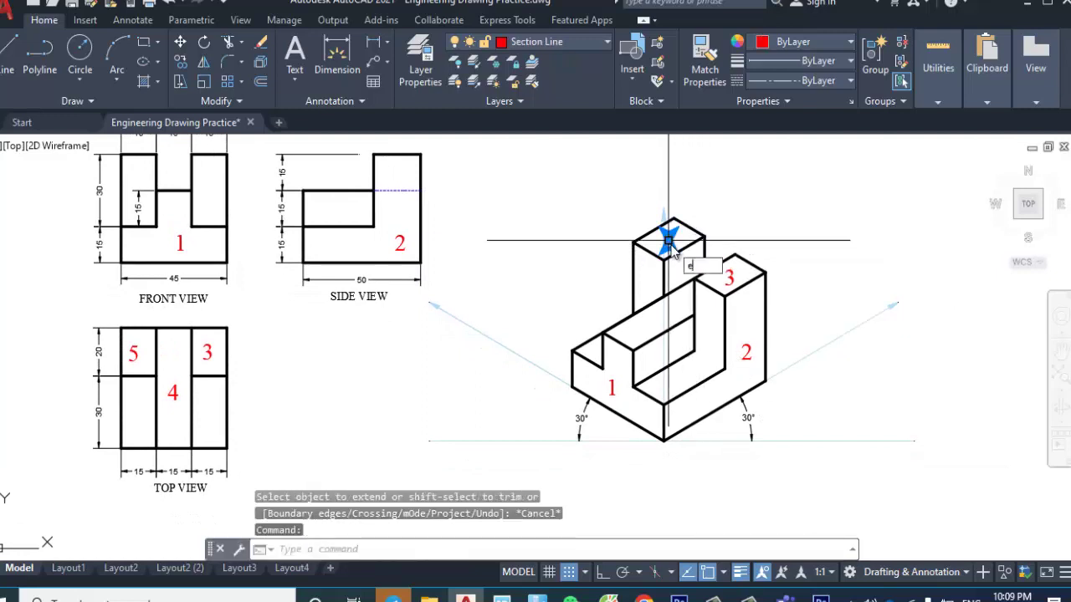
pyautogui.write('e')
pyautogui.press('Return')
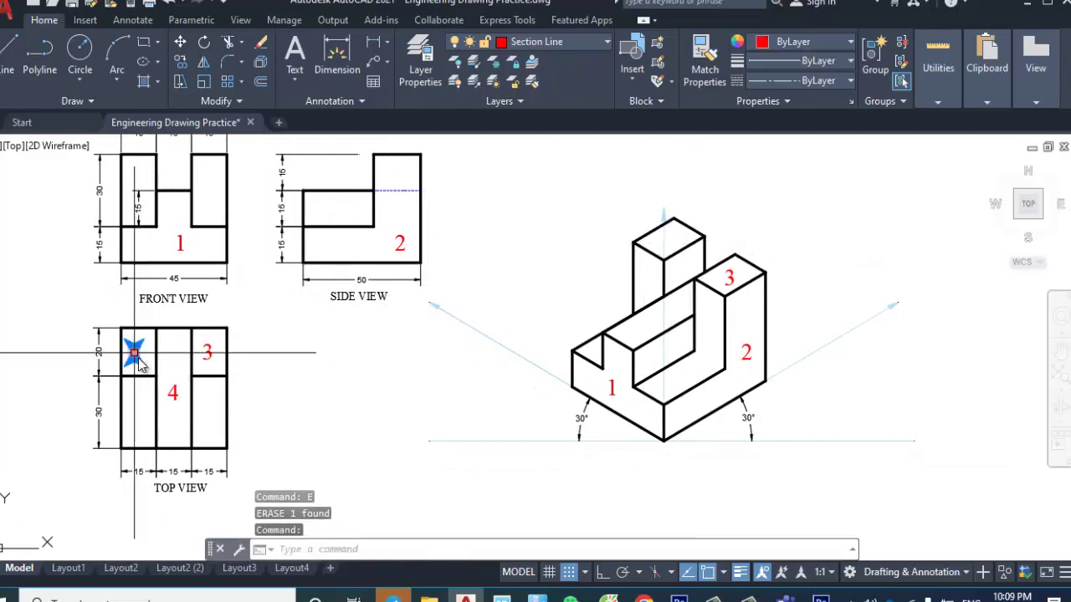
# Copy the 5 label from the top view onto the tall block's top face.
pyautogui.write('o')
pyautogui.press('Return')
pyautogui.click(134, 354)
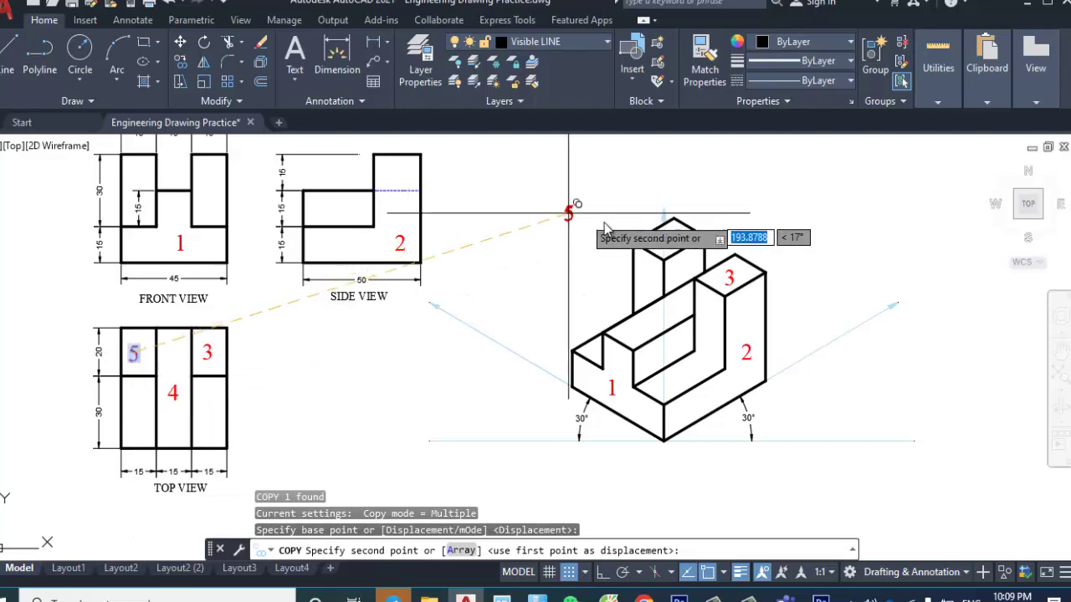
pyautogui.scroll(2, 681, 241)
pyautogui.click(627, 232)
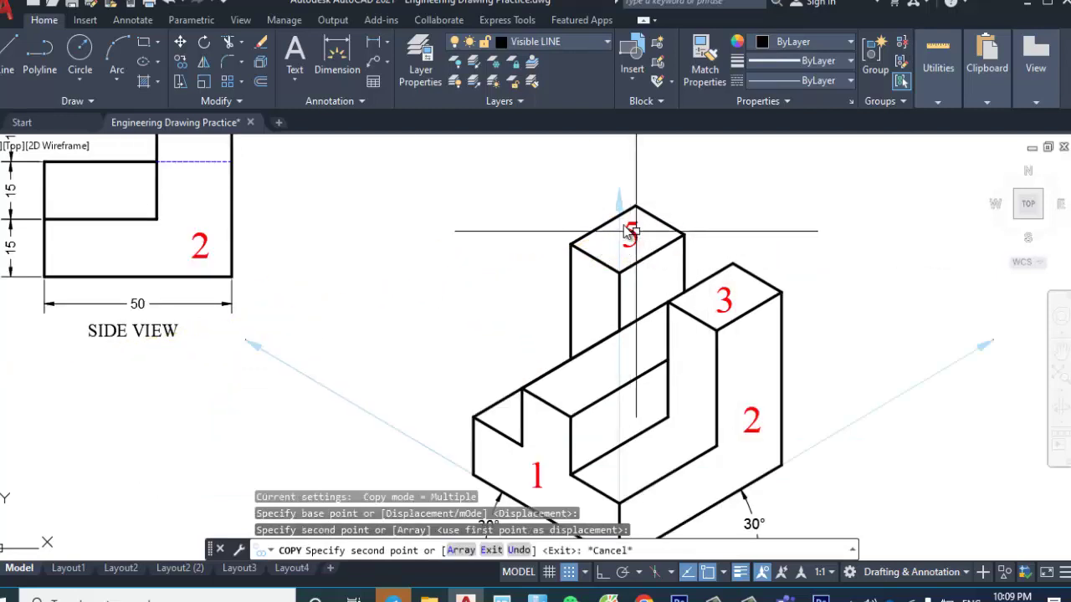
pyautogui.press('Escape')
pyautogui.scroll(-2, 623, 219)
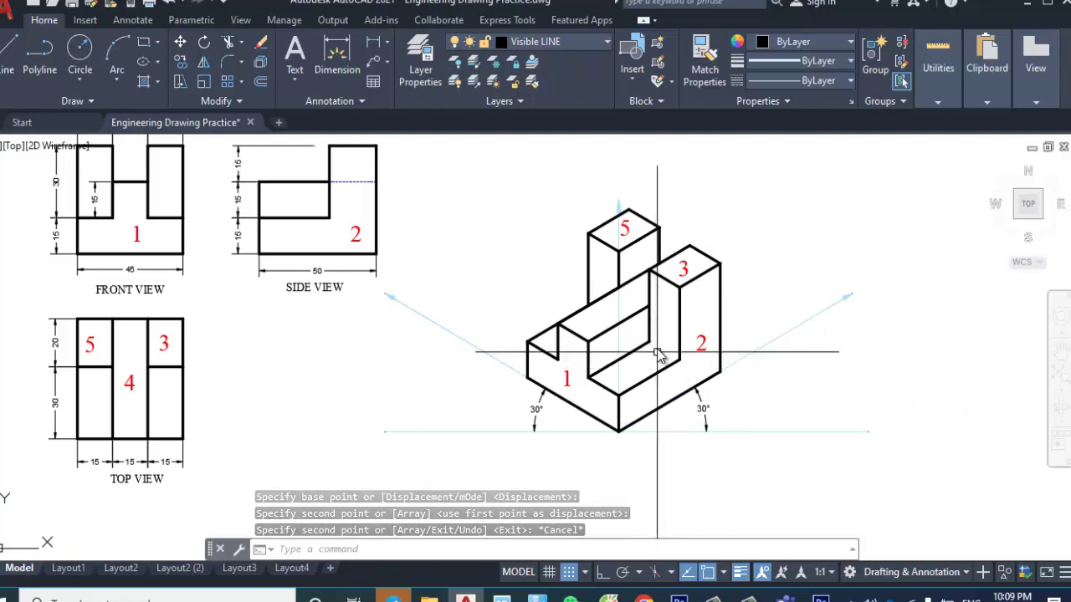
pyautogui.scroll(5, 618, 220)
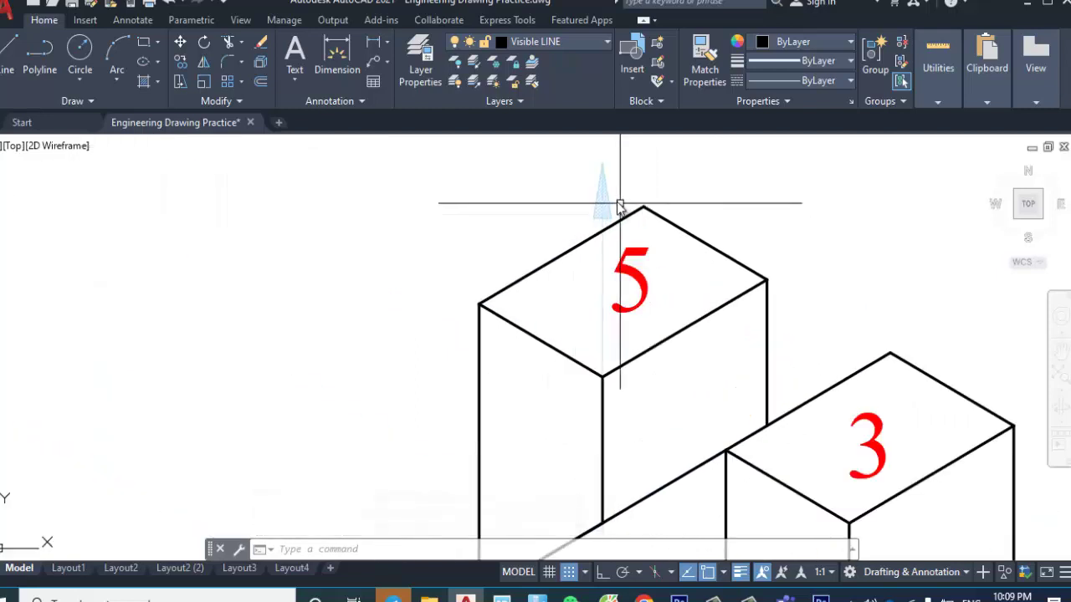
# Erase the vertical and diagonal projection lines, the base line and both 30° dimensions.
pyautogui.click(625, 195)
pyautogui.click(594, 168)
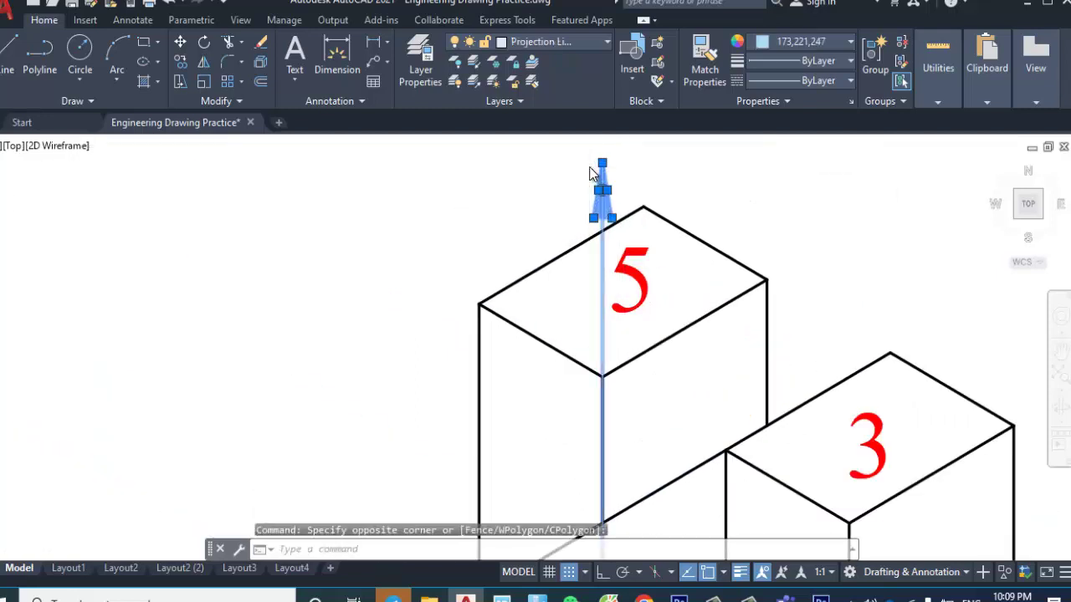
pyautogui.scroll(-3, 594, 169)
pyautogui.click(909, 438)
pyautogui.click(879, 259)
pyautogui.scroll(-4, 807, 305)
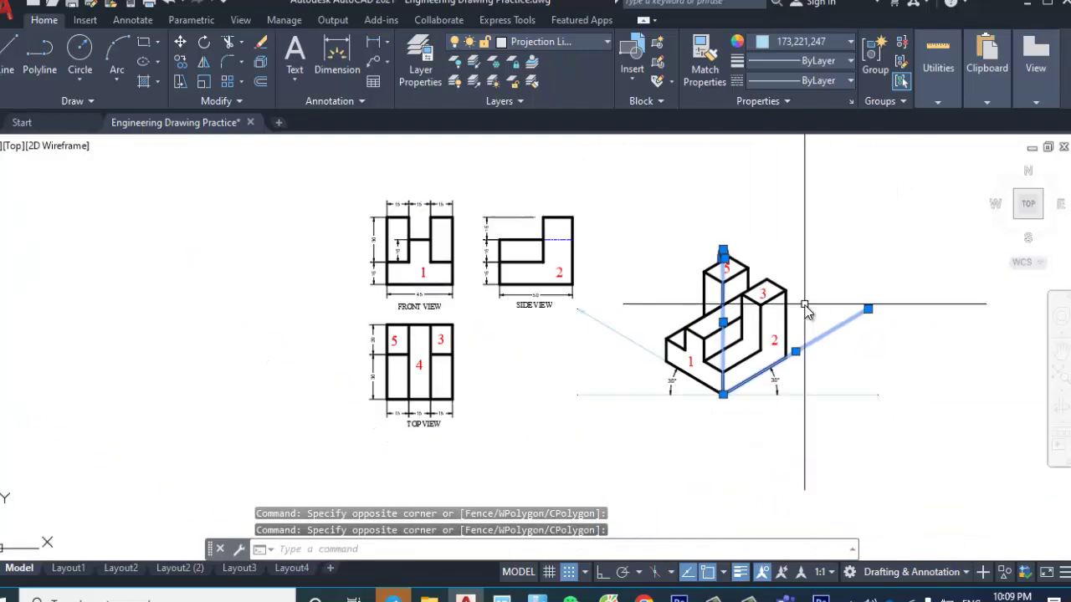
pyautogui.scroll(3, 786, 422)
pyautogui.click(827, 433)
pyautogui.click(753, 335)
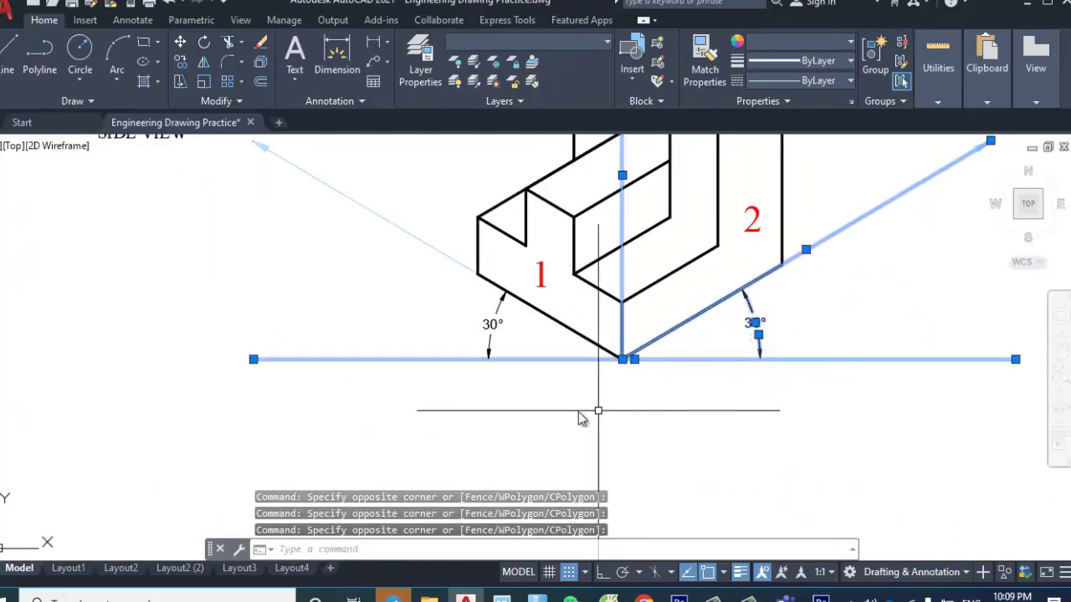
pyautogui.click(495, 403)
pyautogui.click(477, 327)
pyautogui.click(407, 300)
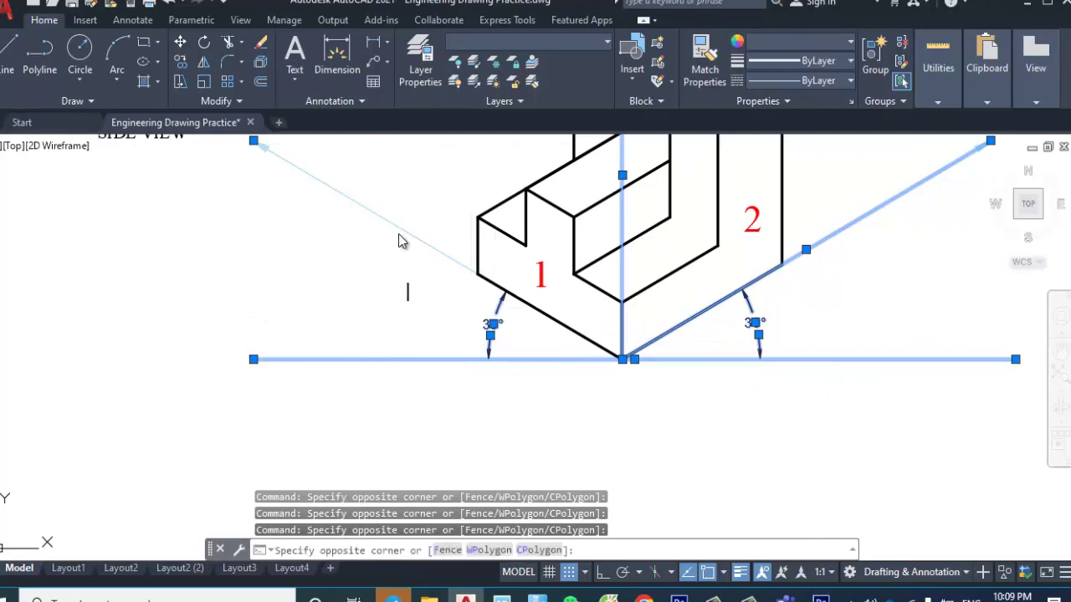
pyautogui.click(397, 212)
pyautogui.write('e')
pyautogui.press('Return')
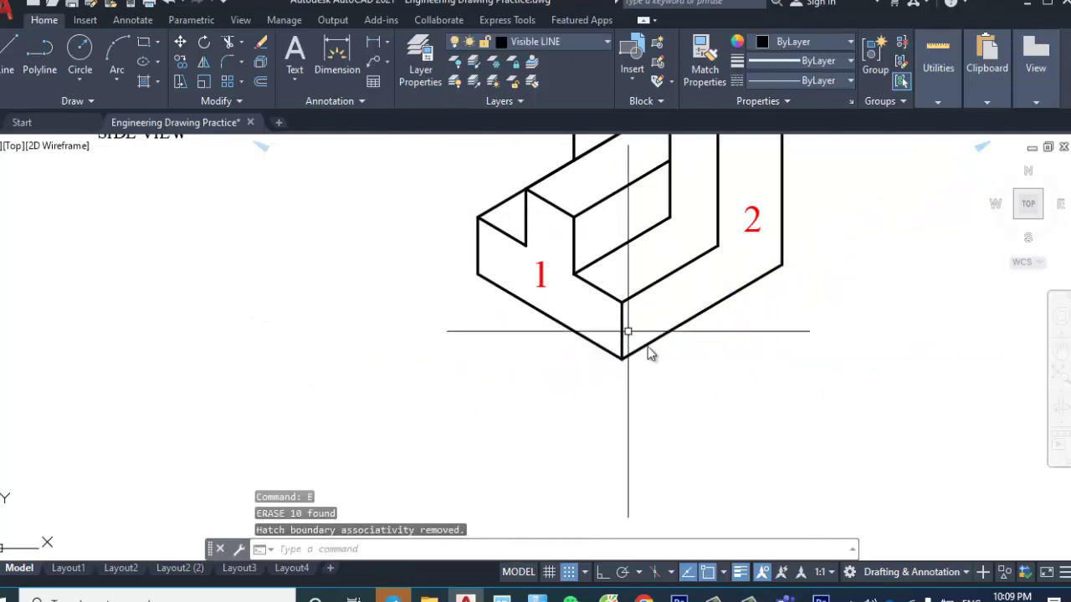
# Erase the leftover blue hatch fragment beside the block.
pyautogui.scroll(-2, 648, 347)
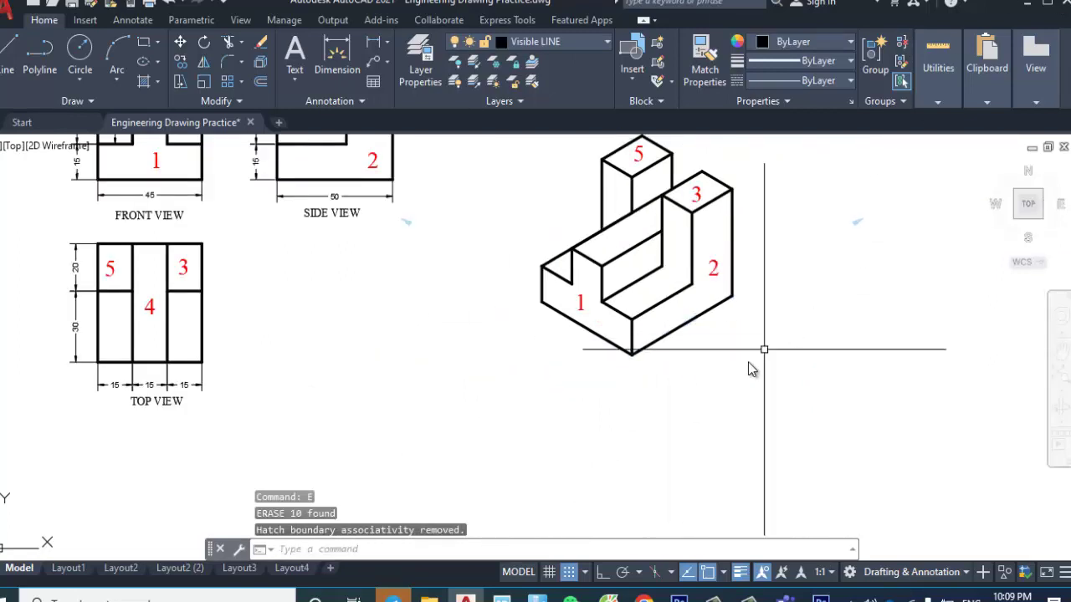
pyautogui.moveTo(759, 351); pyautogui.dragTo(670, 396, button='middle')
pyautogui.click(759, 260)
pyautogui.click(786, 335)
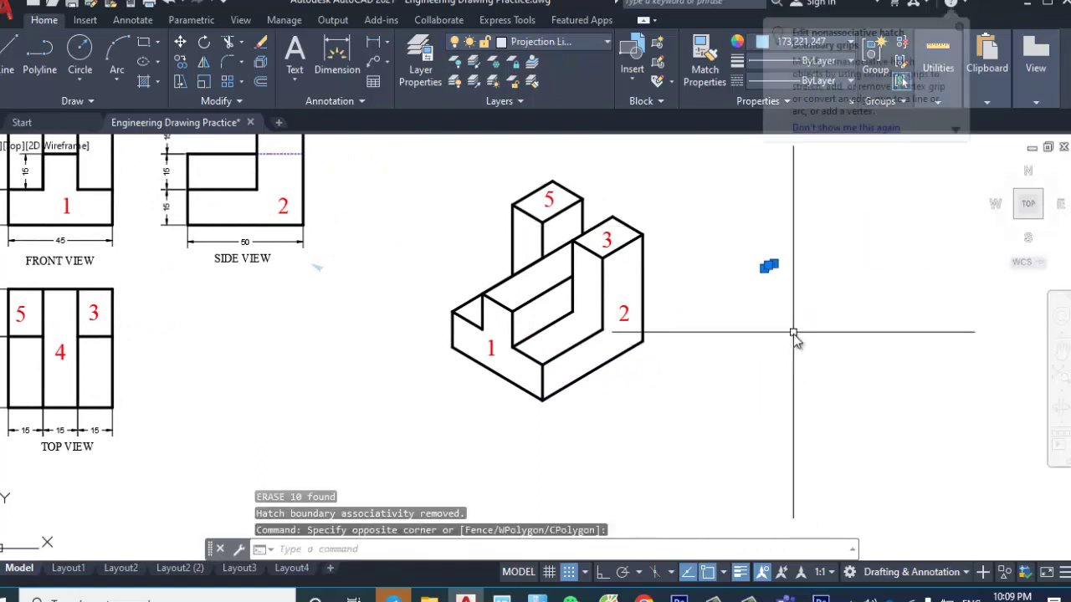
pyautogui.write('e')
pyautogui.press('Return')
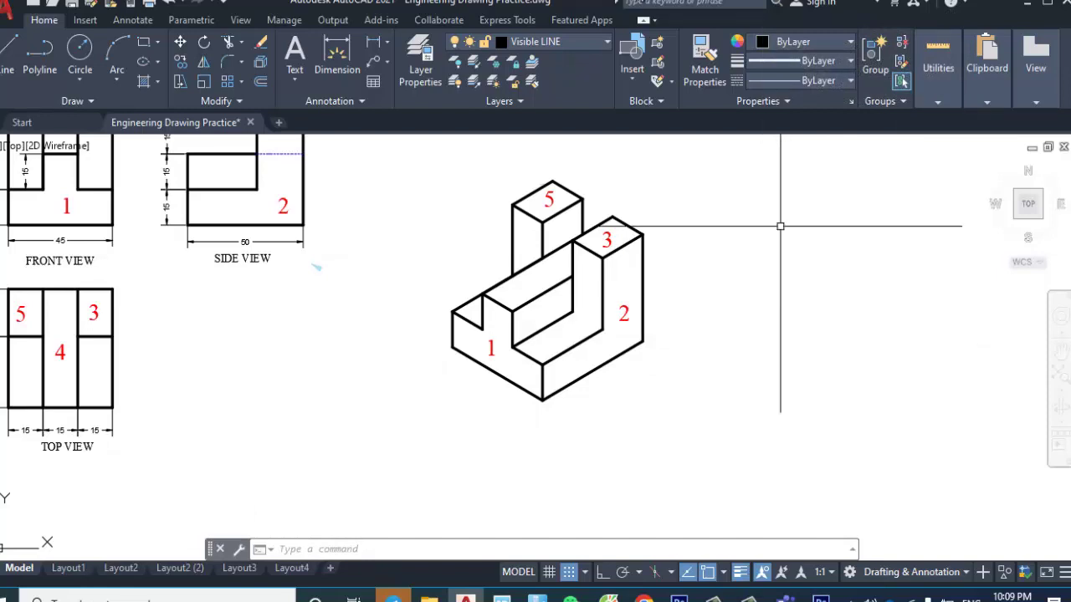
# Place an aligned 50.0 dimension along the block's lower right 30° base edge.
pyautogui.click(385, 49)
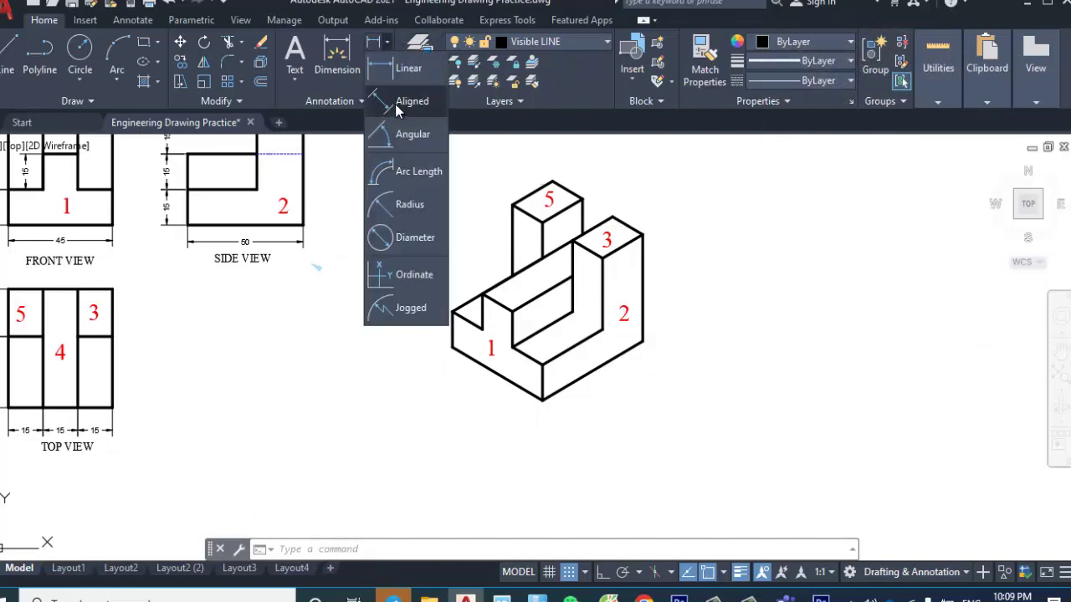
pyautogui.click(410, 102)
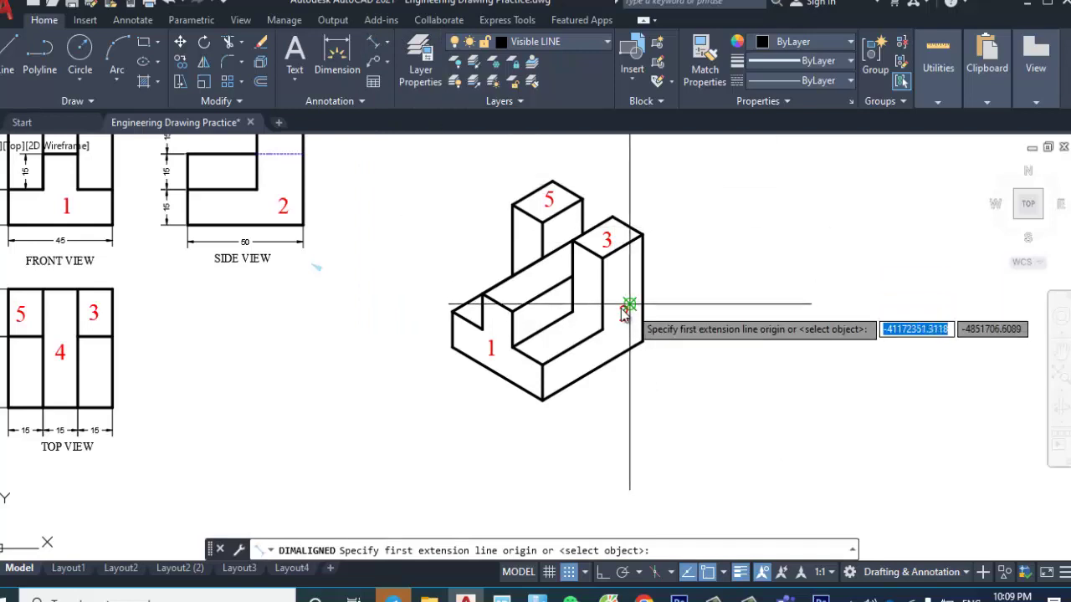
pyautogui.click(542, 399)
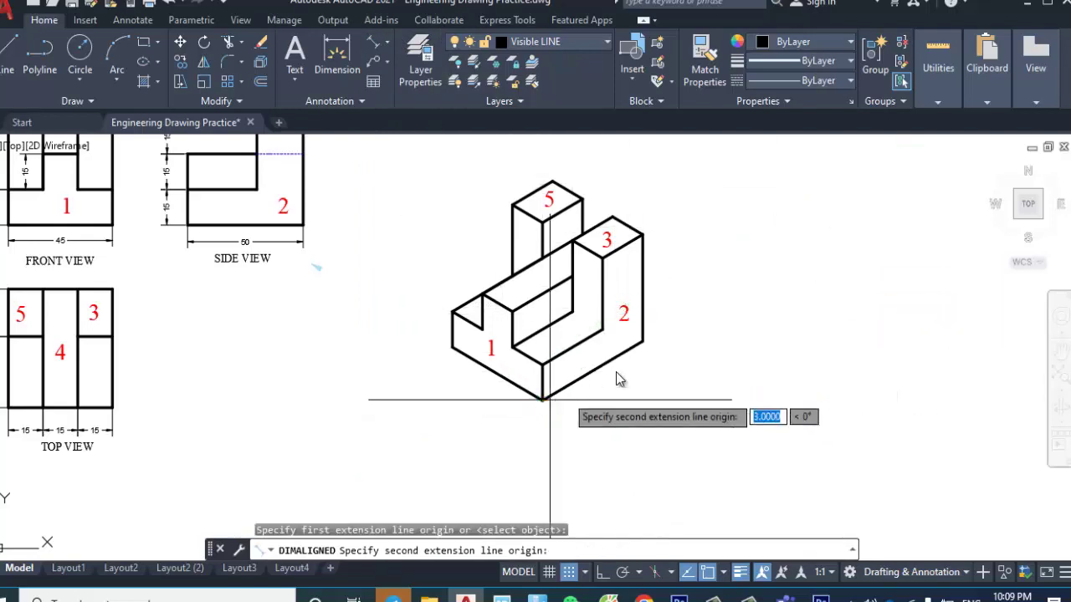
pyautogui.click(644, 343)
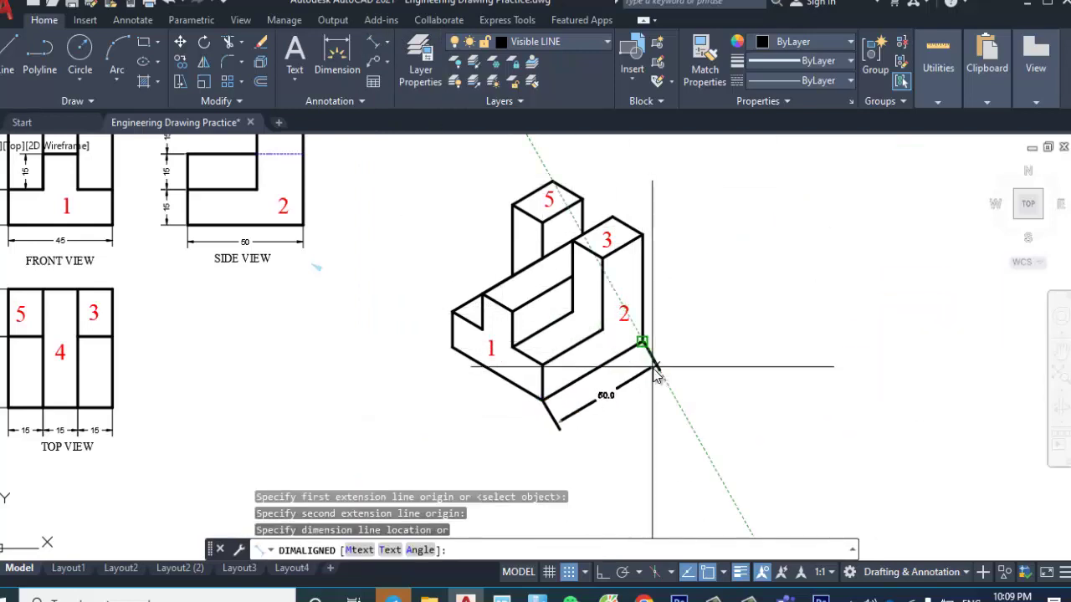
pyautogui.click(644, 410)
# Move the 50.0 dimension onto a thinner-line layer.
pyautogui.click(644, 410)
pyautogui.click(599, 266)
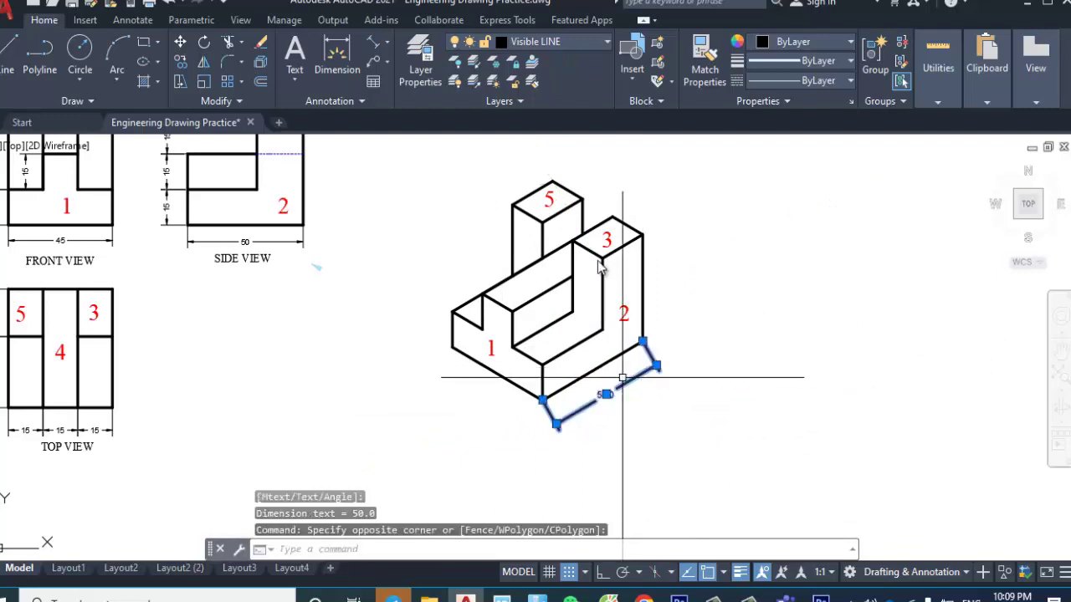
pyautogui.click(545, 51)
pyautogui.click(549, 113)
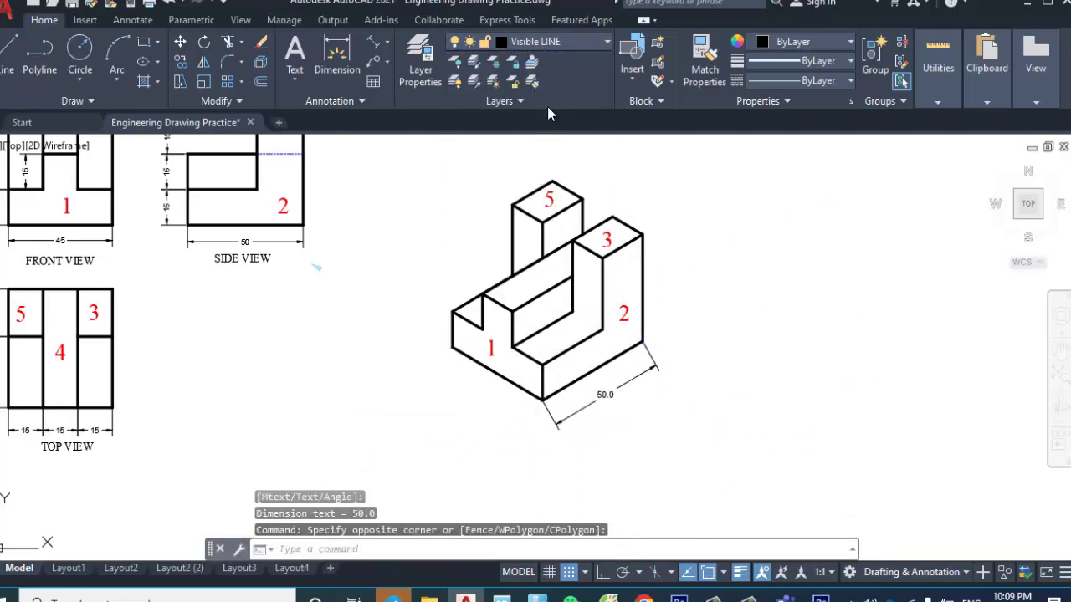
pyautogui.press('Escape')
# Make layer 0 current and place the 15.0 aligned dimension left of the block.
pyautogui.click(535, 42)
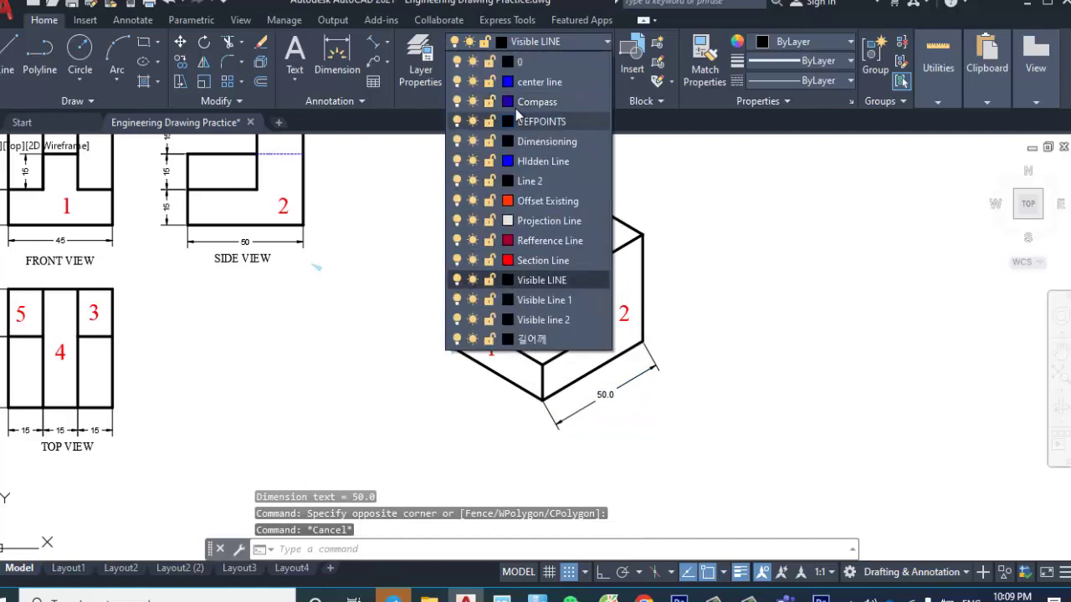
pyautogui.click(536, 57)
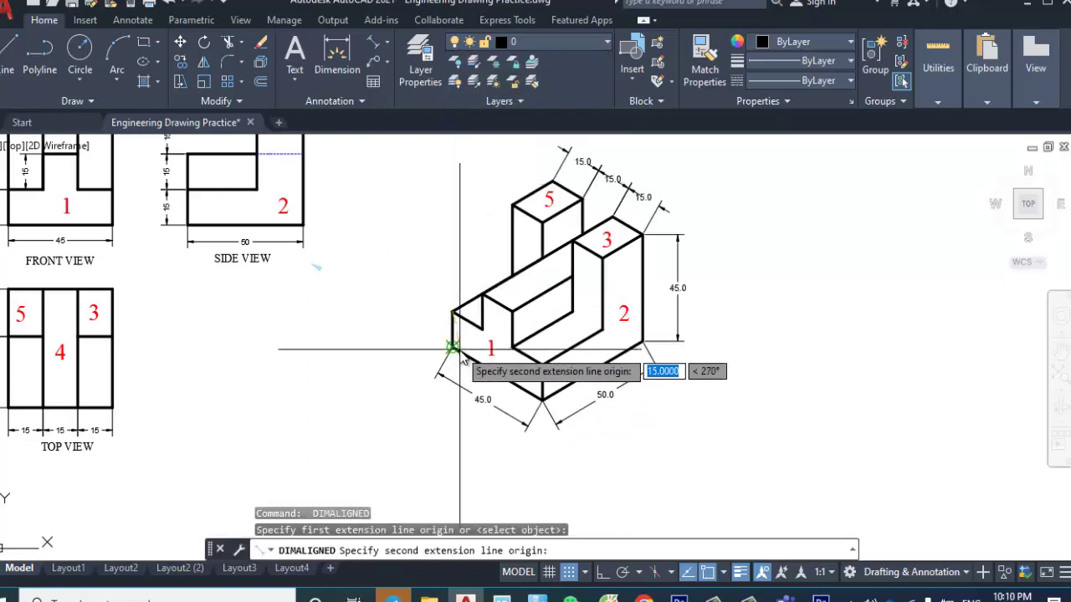
pyautogui.click(451, 343)
pyautogui.click(434, 344)
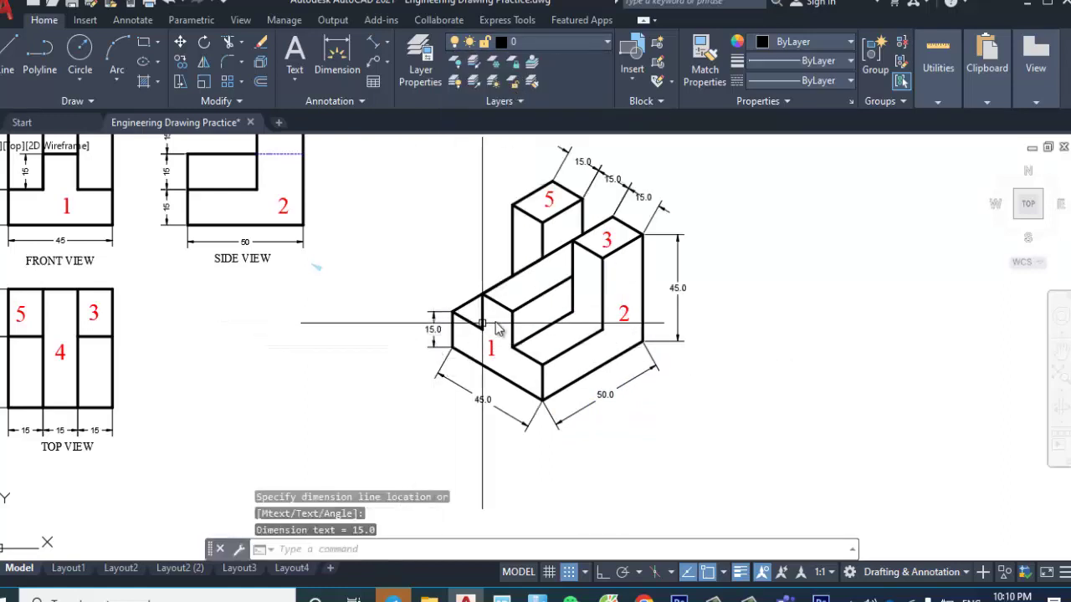
pyautogui.moveTo(690, 339)
pyautogui.mouseDown(button='middle')
pyautogui.moveTo(663, 370)
pyautogui.moveTo(597, 340)
pyautogui.mouseUp(button='middle')
pyautogui.scroll(-3, 753, 338)
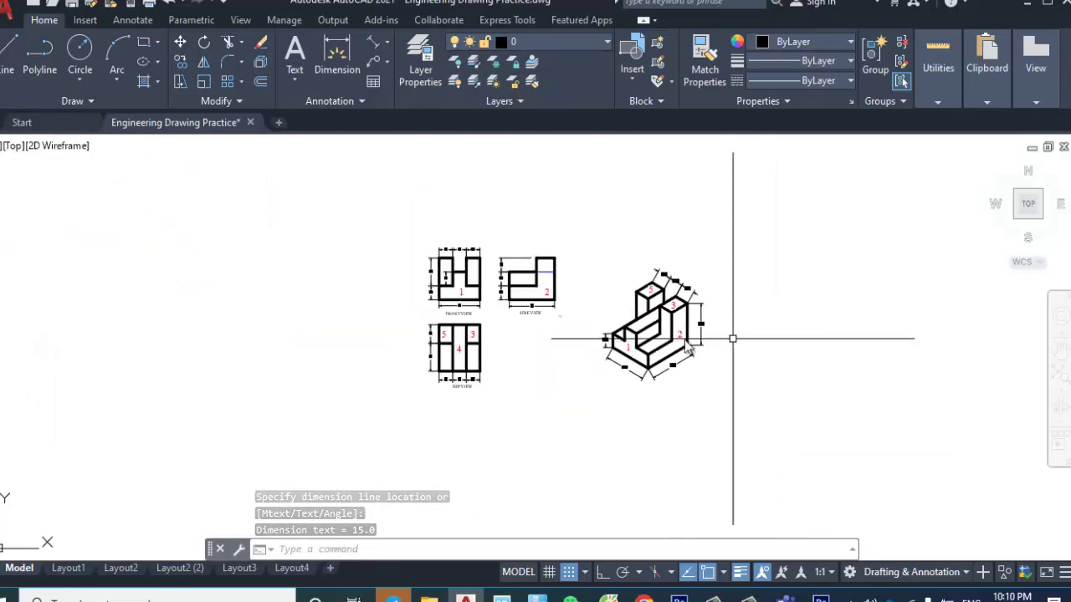
pyautogui.scroll(3, 690, 317)
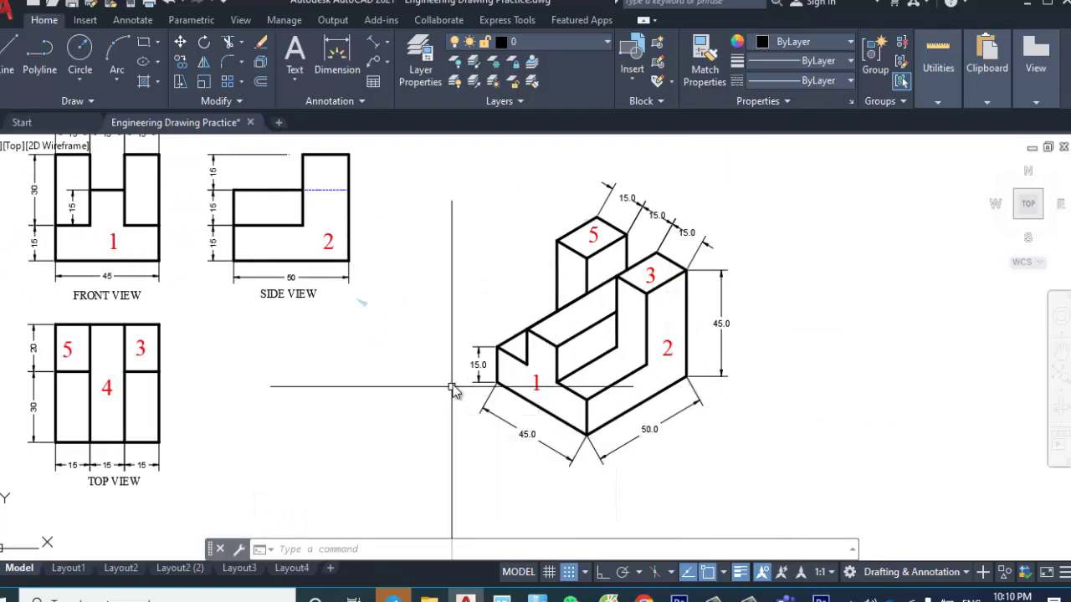
# Select the block's outer and inner bottom edges, then clear the selection.
pyautogui.click(628, 410)
pyautogui.click(618, 382)
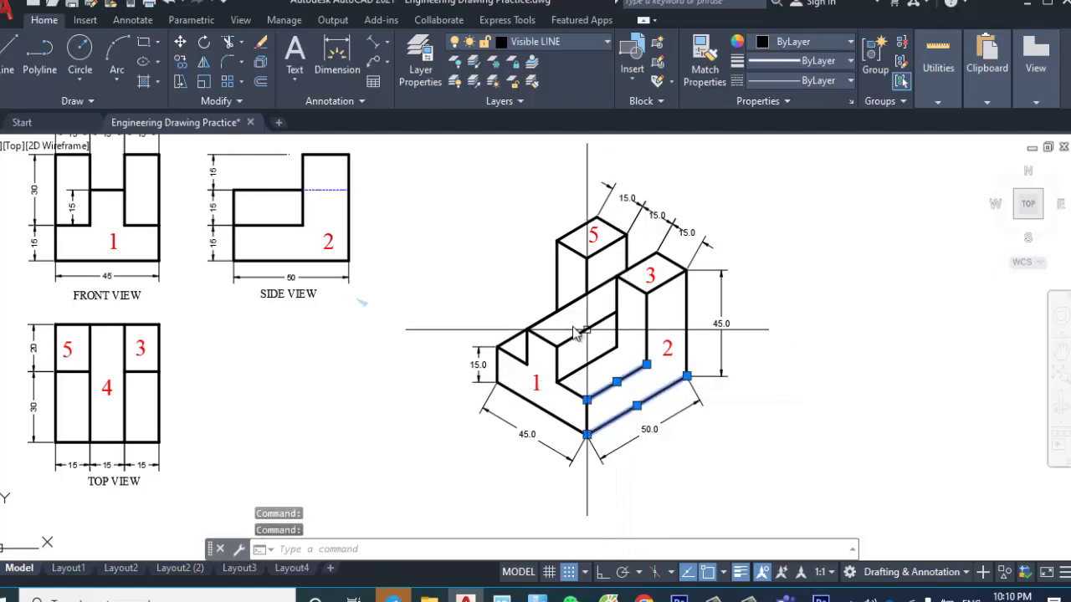
pyautogui.press('Escape')
pyautogui.write('di')
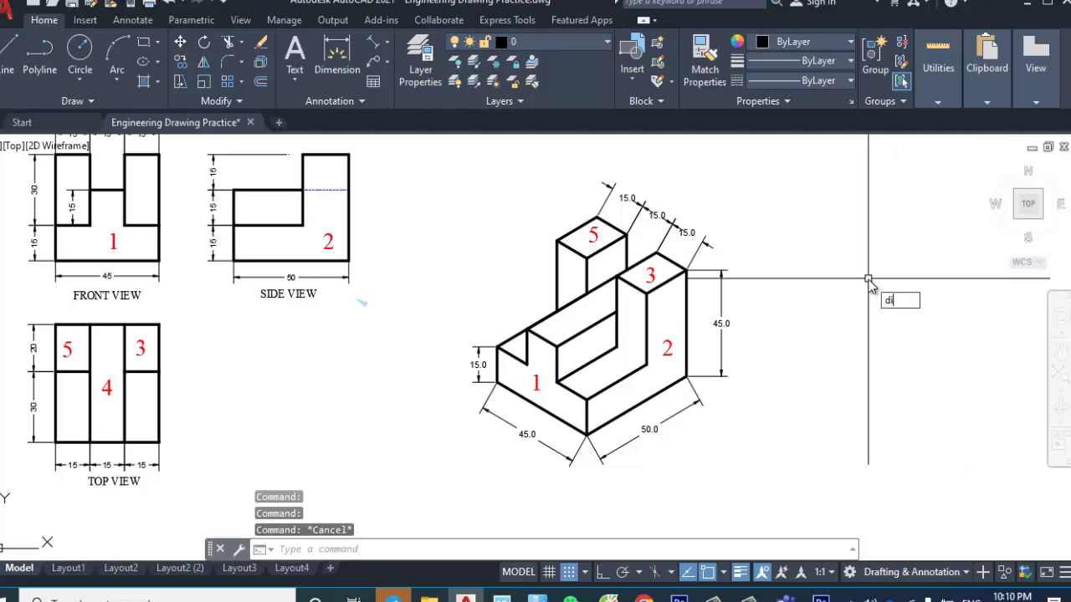
# Start DIMEDIT and choose the Oblique option.
pyautogui.write('m3')
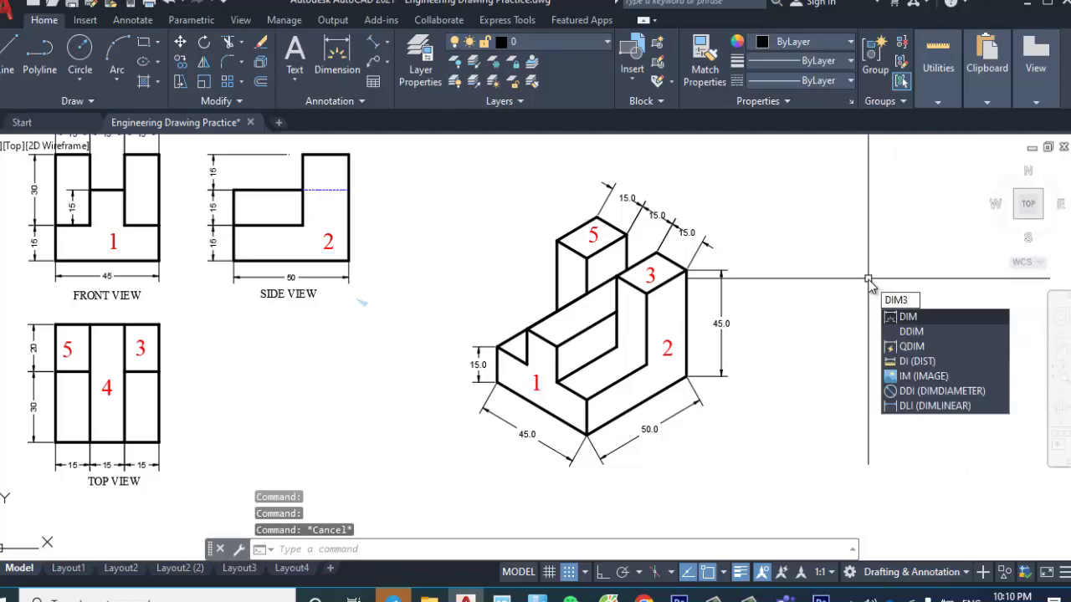
pyautogui.press('BackSpace')
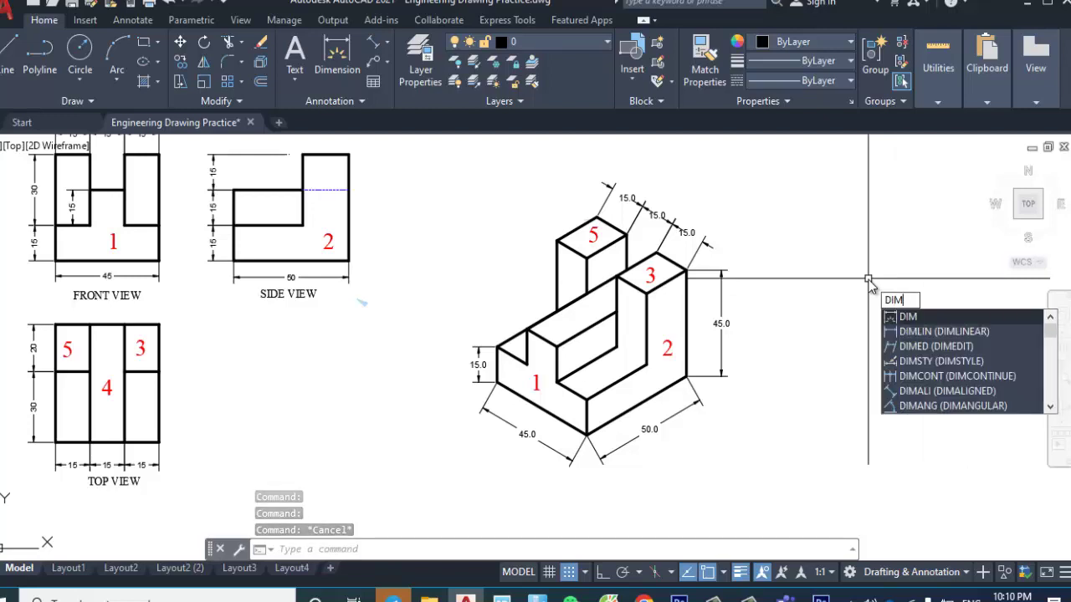
pyautogui.write('E')
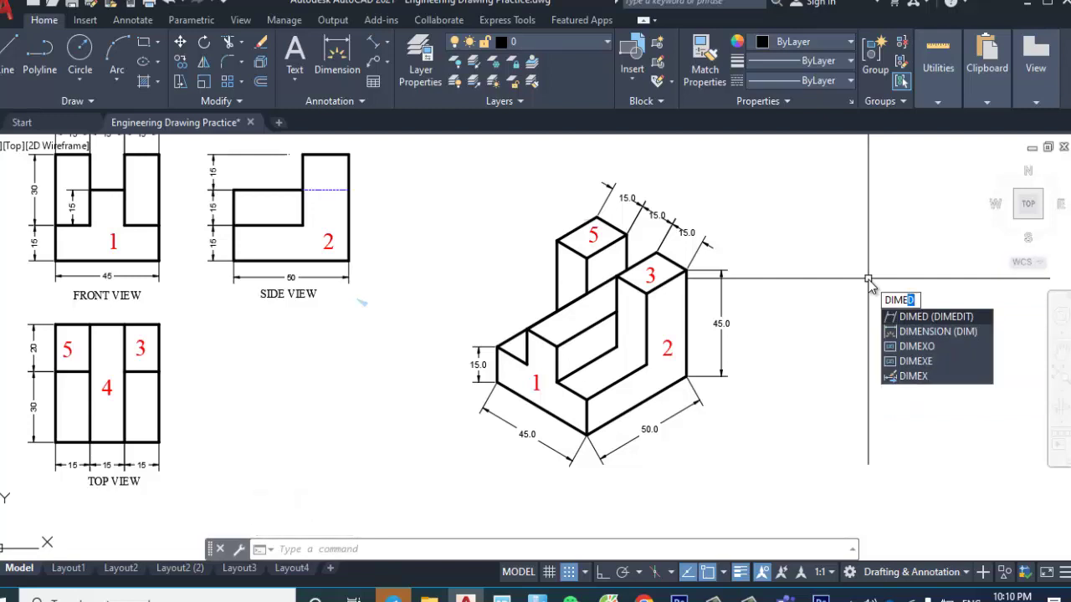
pyautogui.press('Return')
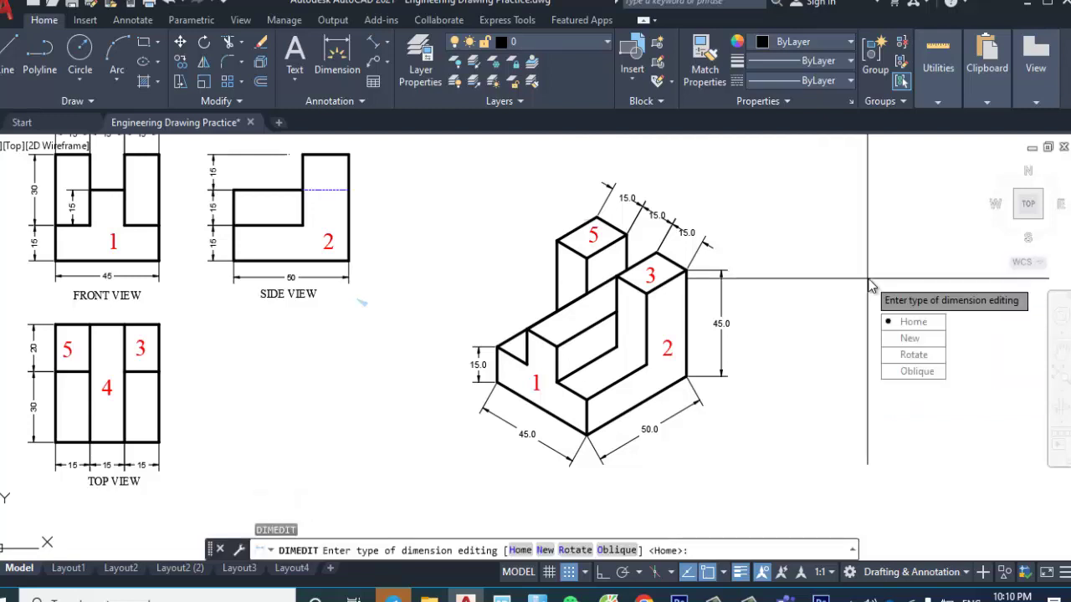
pyautogui.click(900, 373)
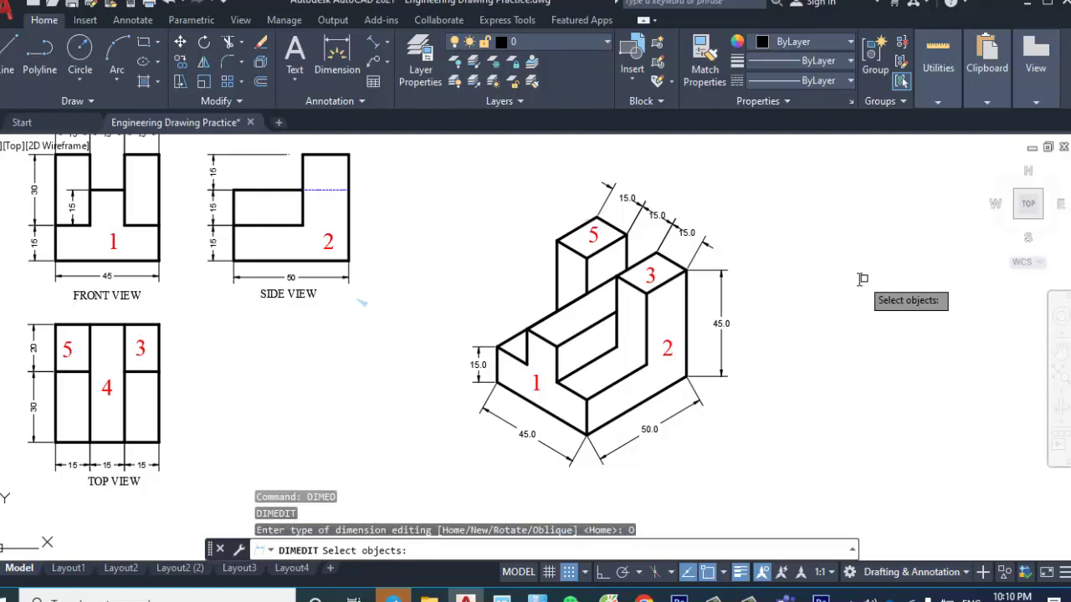
# Select the 45.0, left 15.0 and three top 15.0 dimensions for obliquing.
pyautogui.click(559, 453)
pyautogui.click(478, 368)
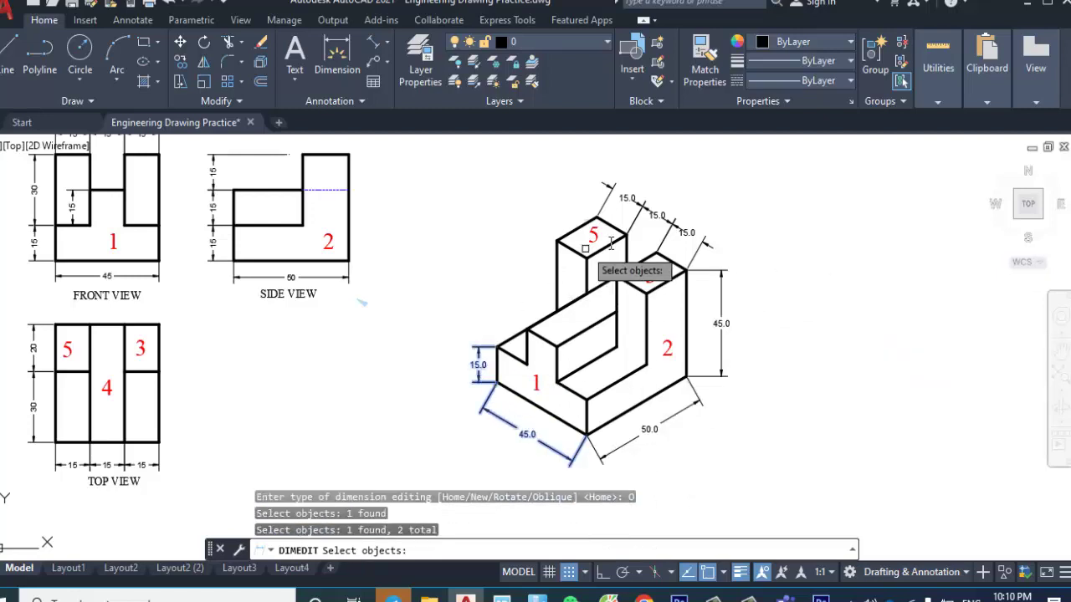
pyautogui.click(699, 234)
pyautogui.click(682, 214)
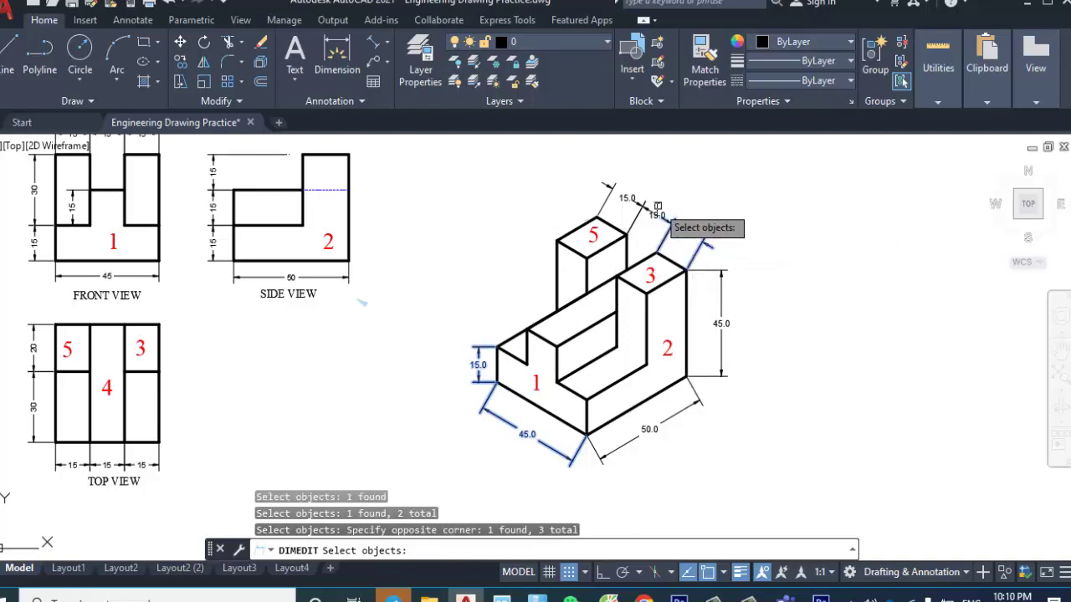
pyautogui.click(653, 211)
pyautogui.click(696, 240)
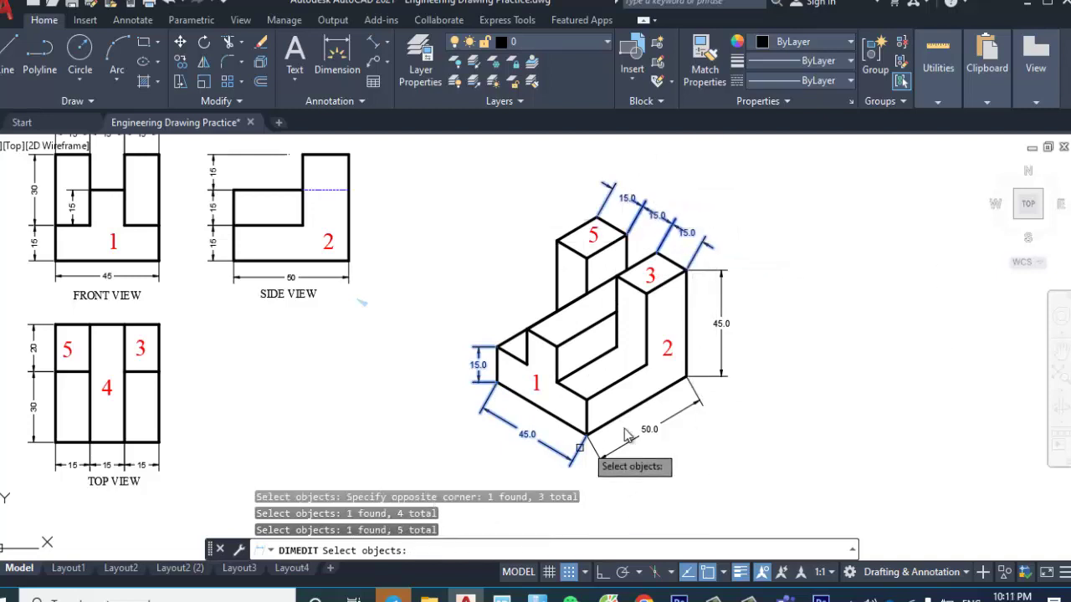
pyautogui.press('Return')
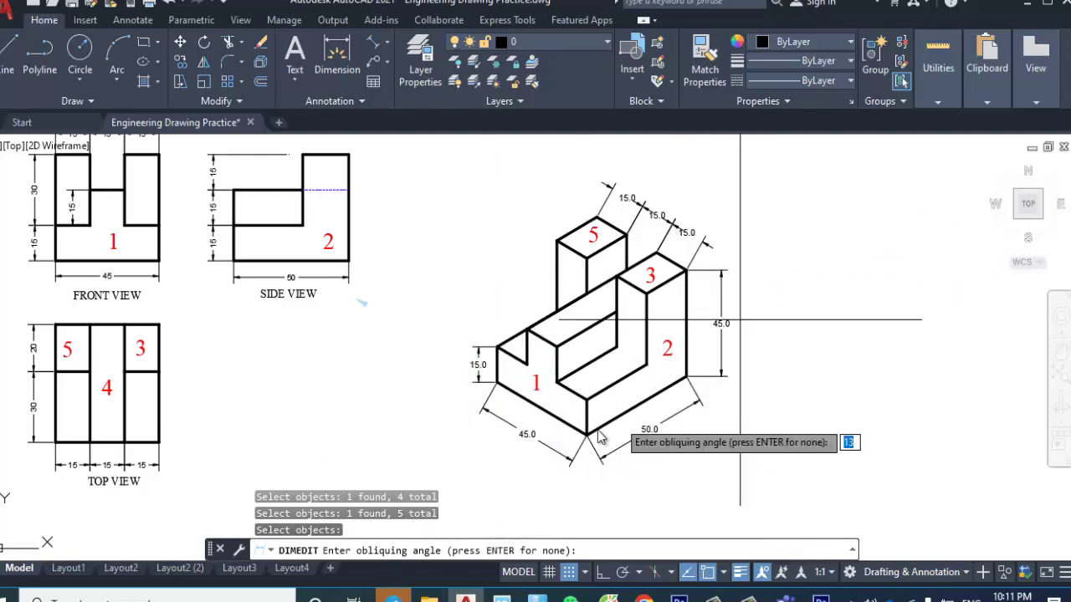
# Set the oblique angle by snapping two points along the isometric base edge.
pyautogui.scroll(3, 611, 435)
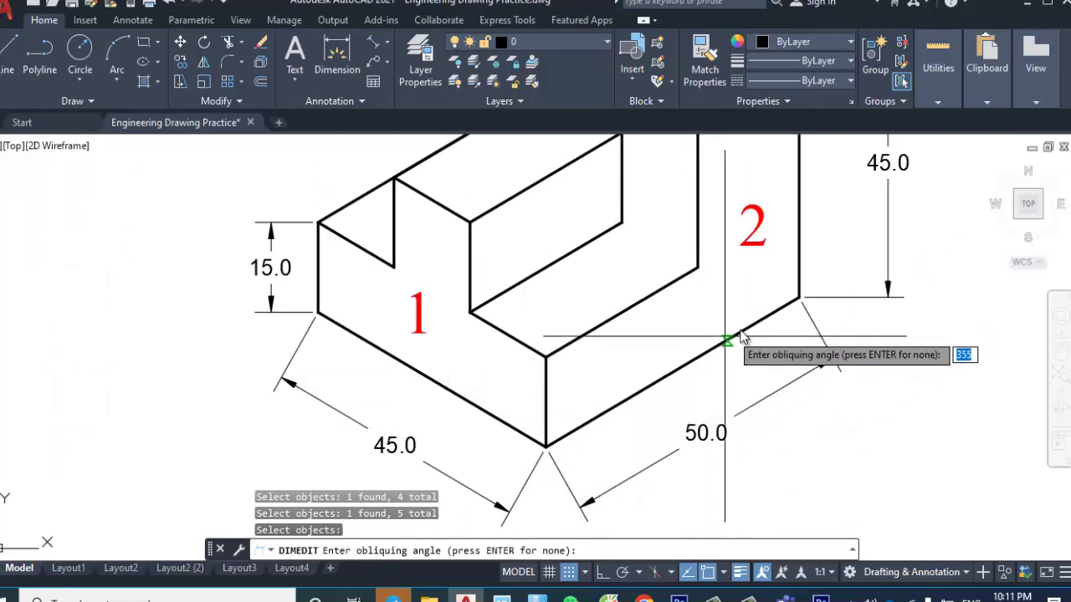
pyautogui.click(576, 428)
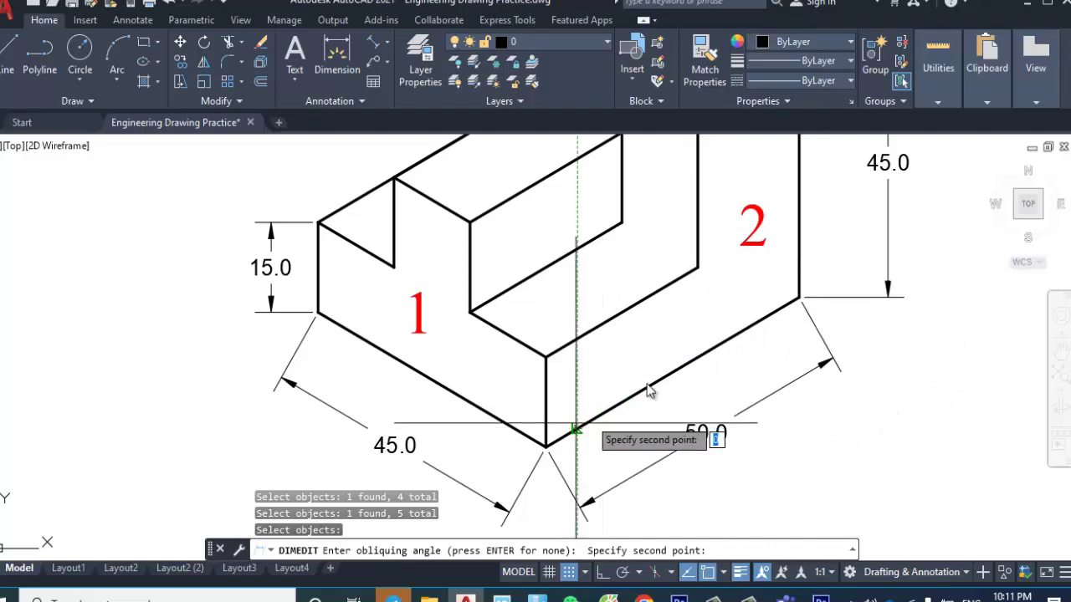
pyautogui.click(741, 333)
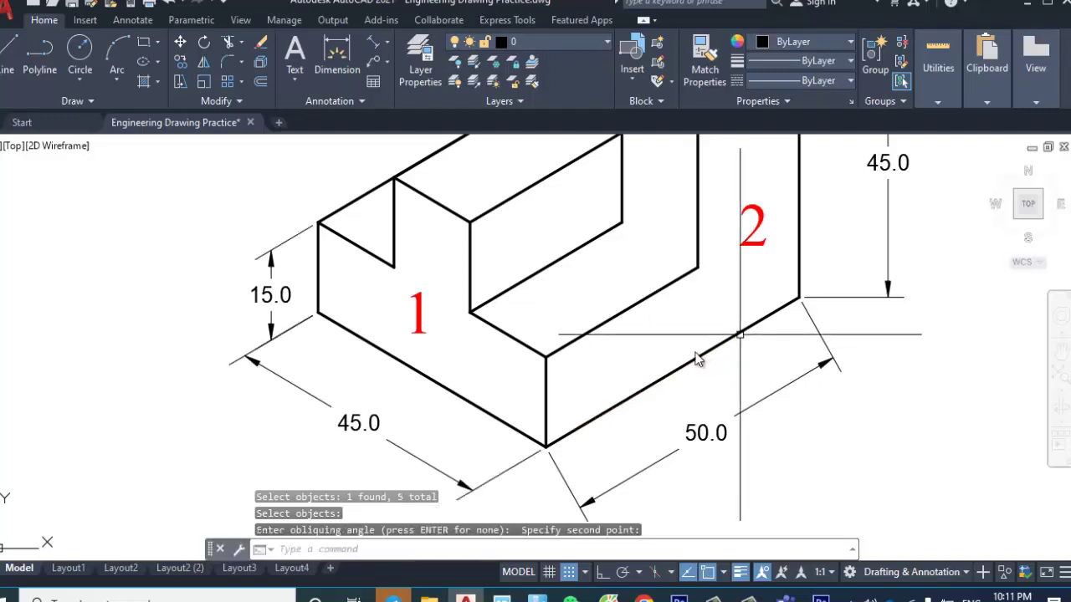
pyautogui.scroll(-3, 389, 426)
pyautogui.scroll(2, 365, 402)
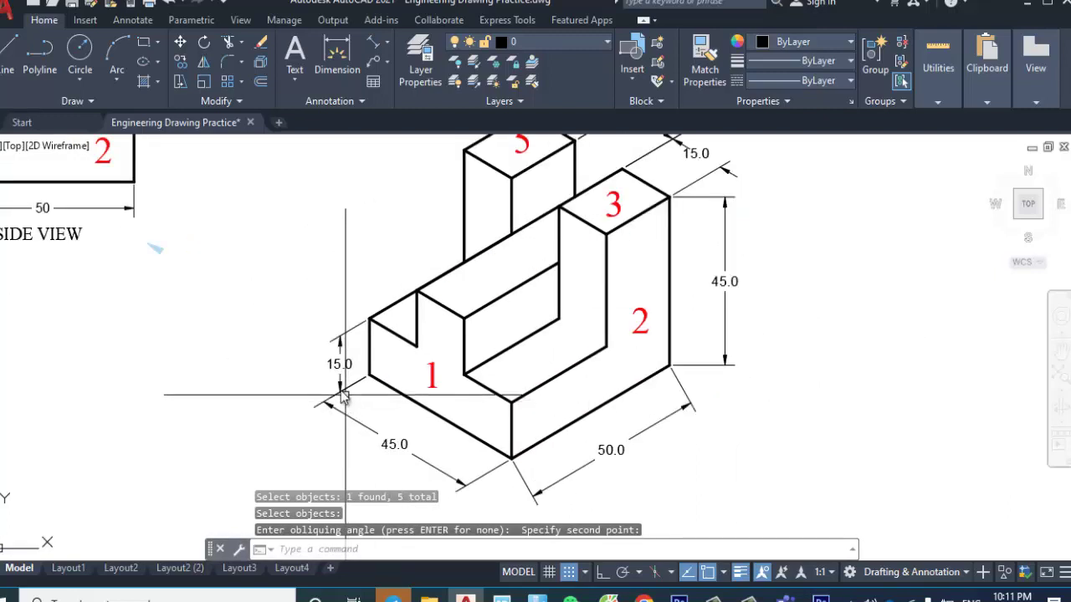
# Grab the left 15.0 dimension's grip, then abandon repositioning it.
pyautogui.click(341, 378)
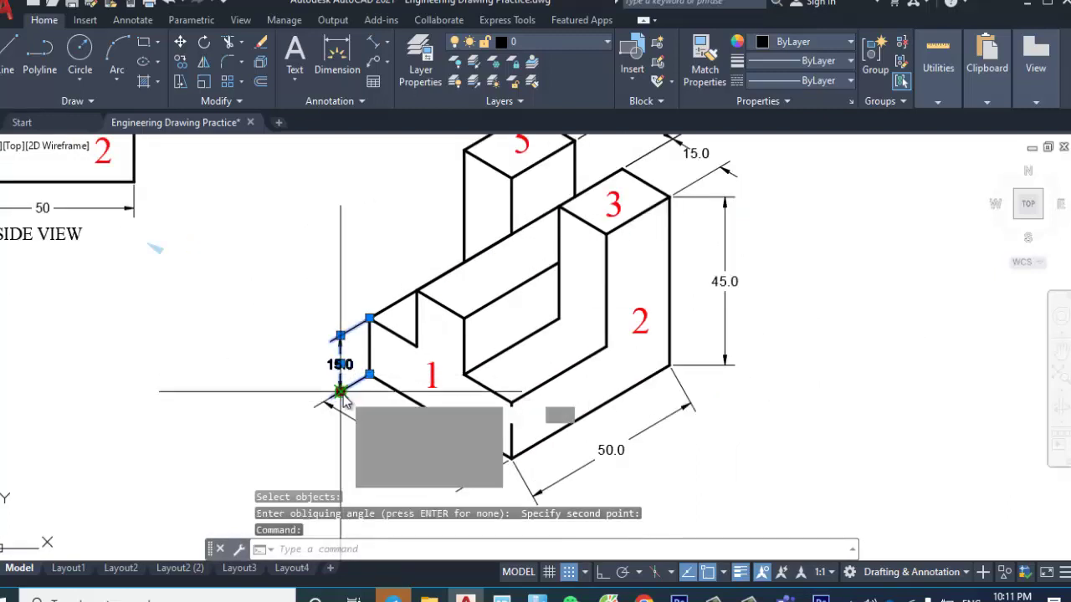
pyautogui.click(341, 392)
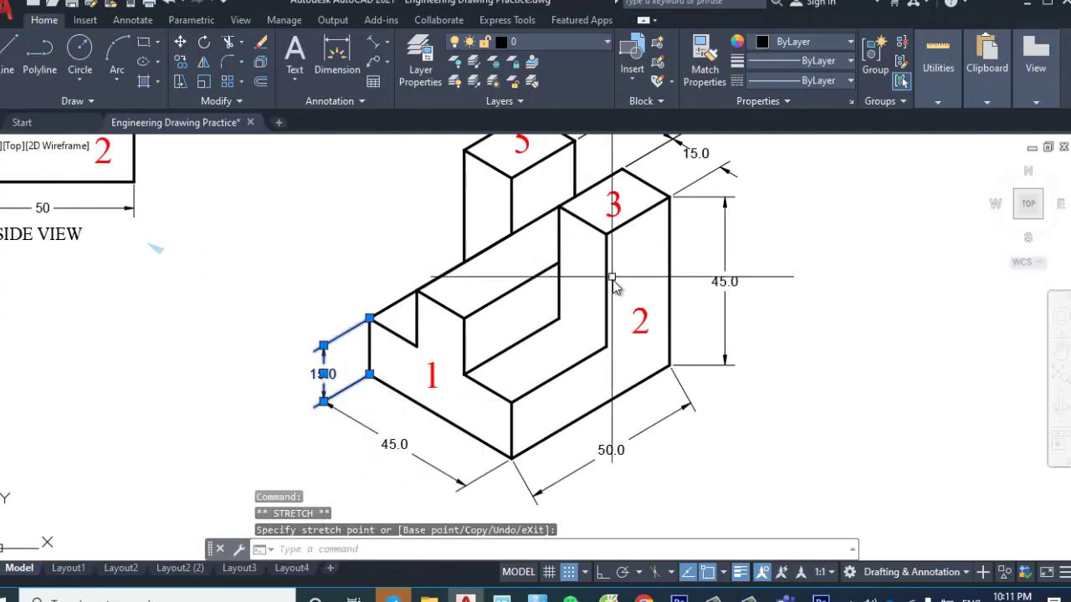
pyautogui.moveTo(613, 287); pyautogui.dragTo(483, 440, button='middle')
pyautogui.press('Escape')
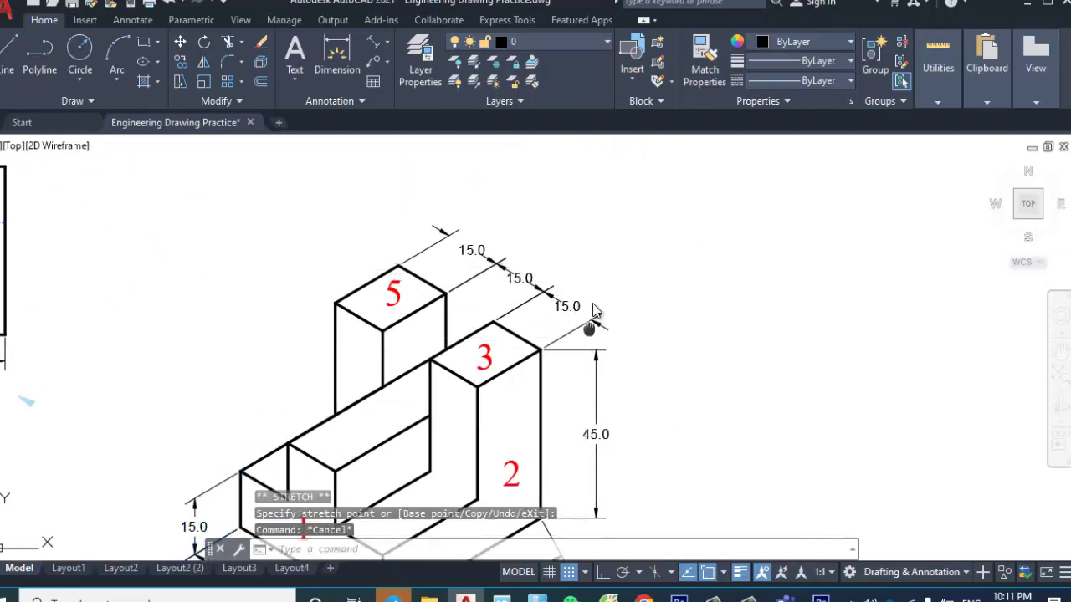
# Open the Dimension Style Manager with D and close it unchanged.
pyautogui.moveTo(589, 329); pyautogui.dragTo(589, 184, button='middle')
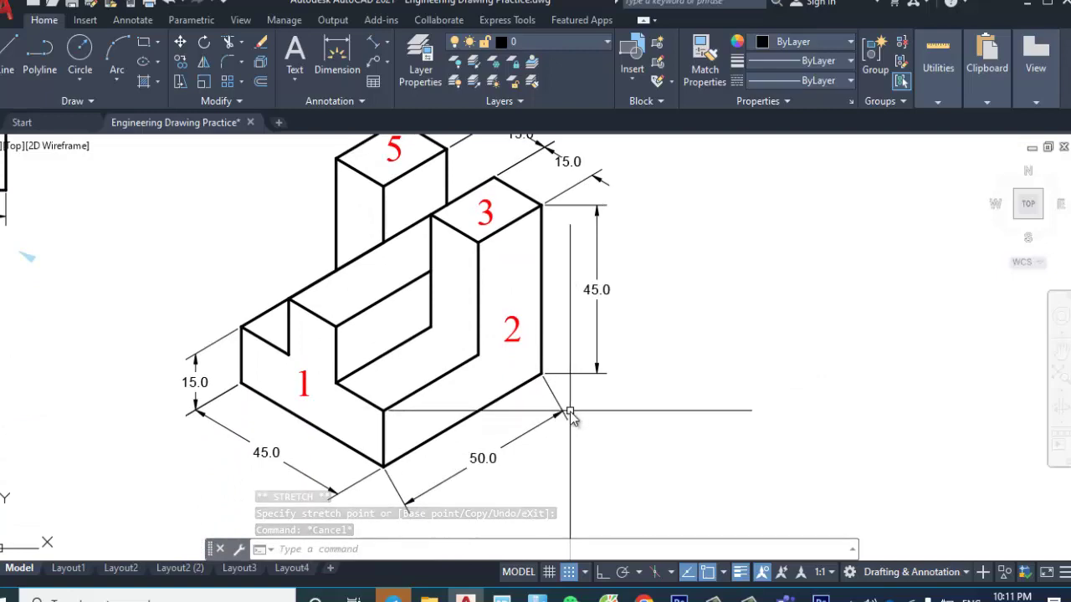
pyautogui.write('d')
pyautogui.press('Return')
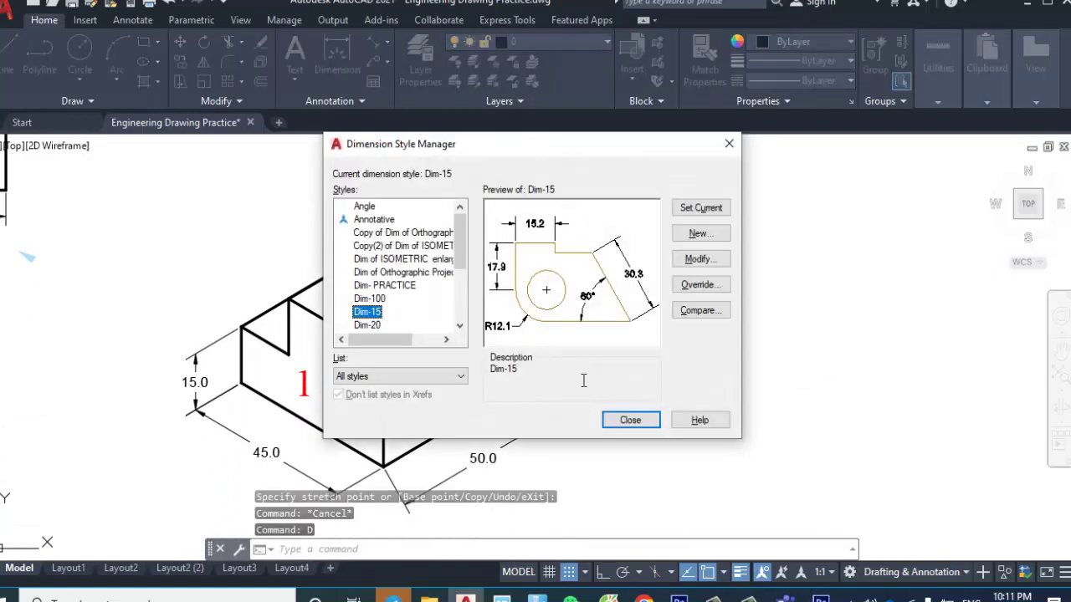
pyautogui.press('Escape')
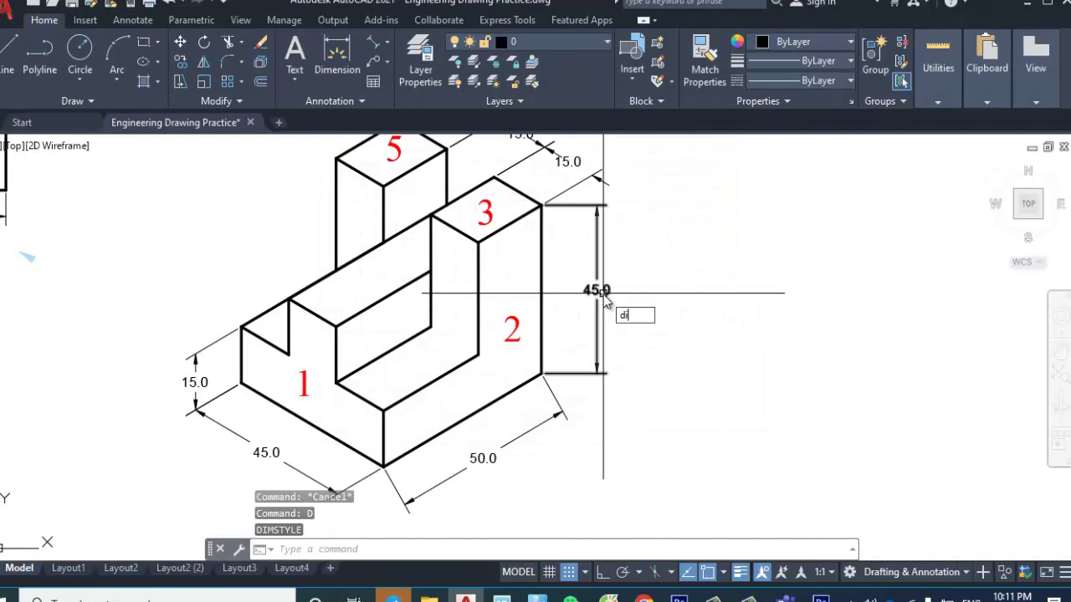
# Oblique the vertical 45.0 and 50.0 dimensions using two snapped points for the angle.
pyautogui.write('d')
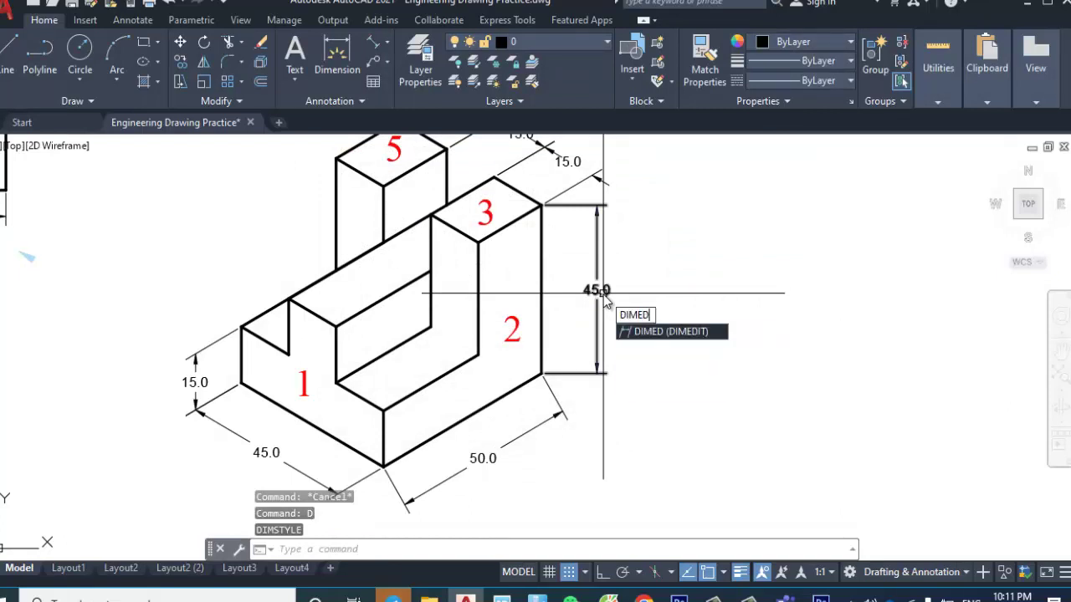
pyautogui.press('Return')
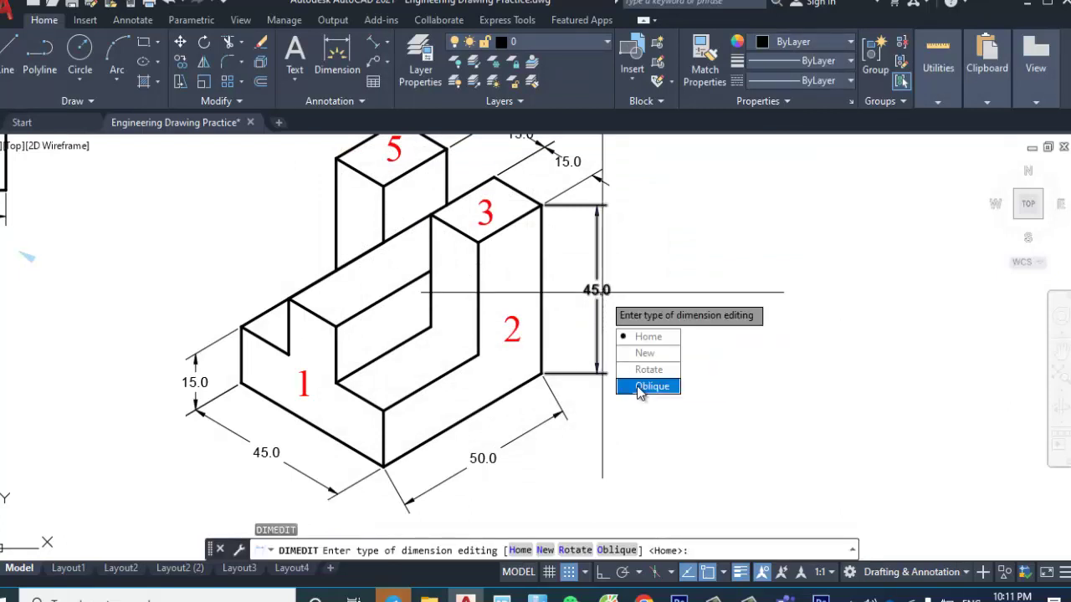
pyautogui.write('o')
pyautogui.press('Return')
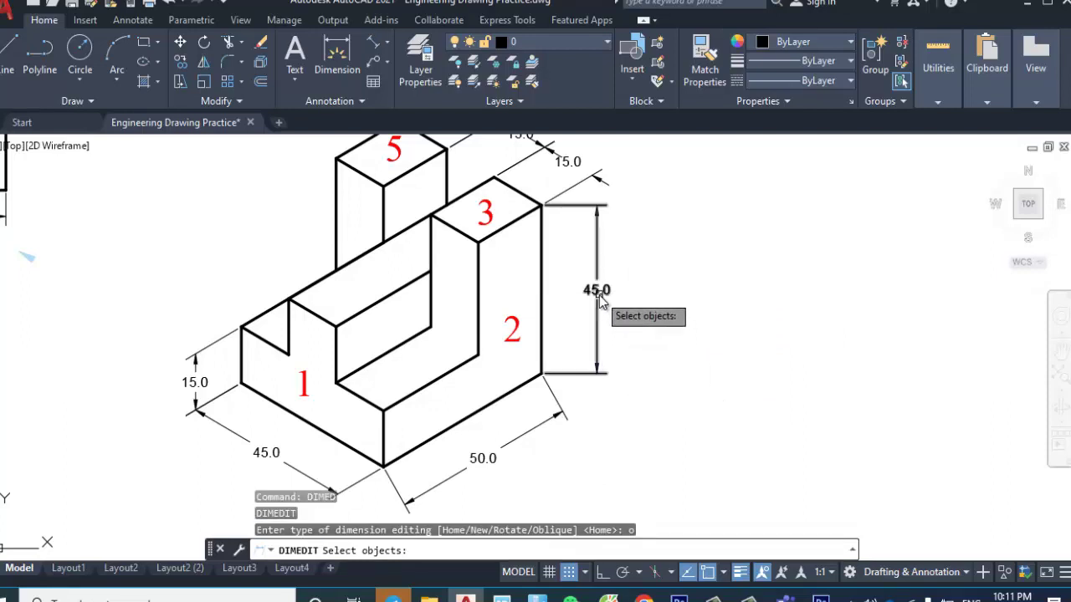
pyautogui.click(599, 296)
pyautogui.click(489, 458)
pyautogui.press('Return')
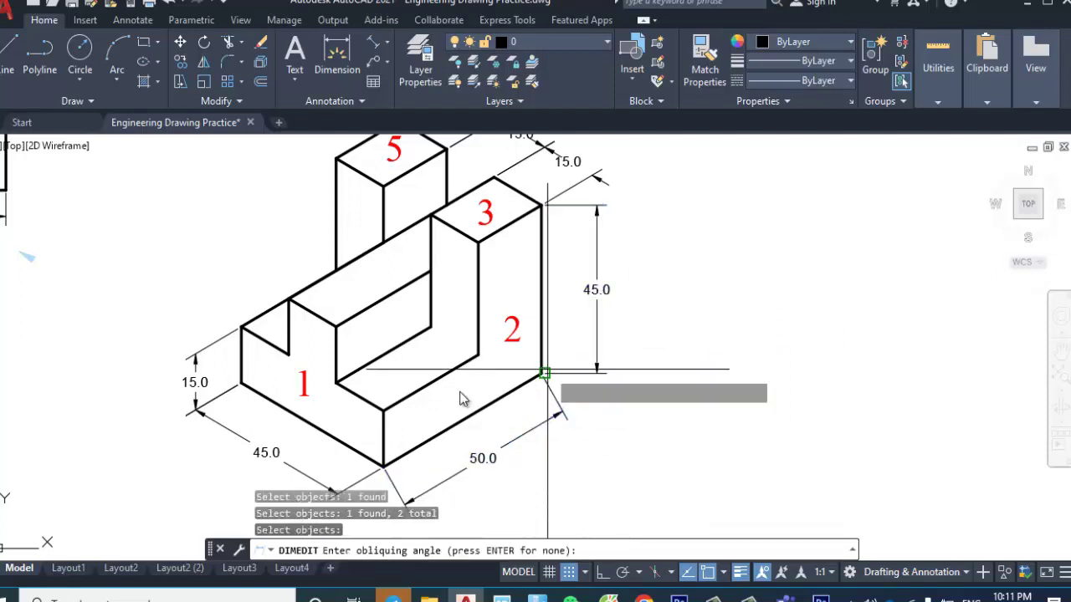
pyautogui.click(347, 391)
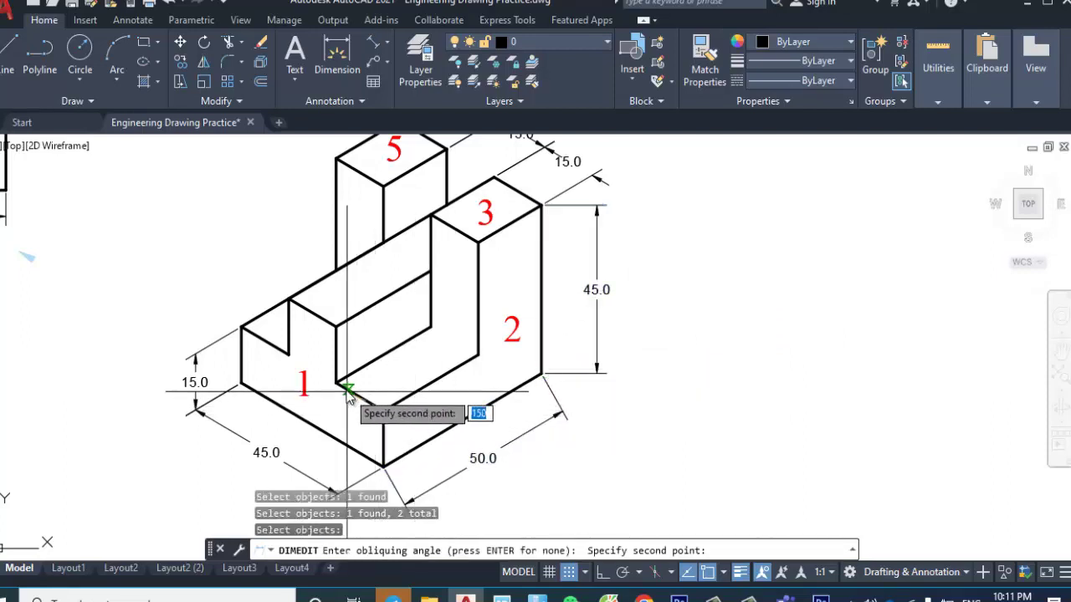
pyautogui.click(335, 382)
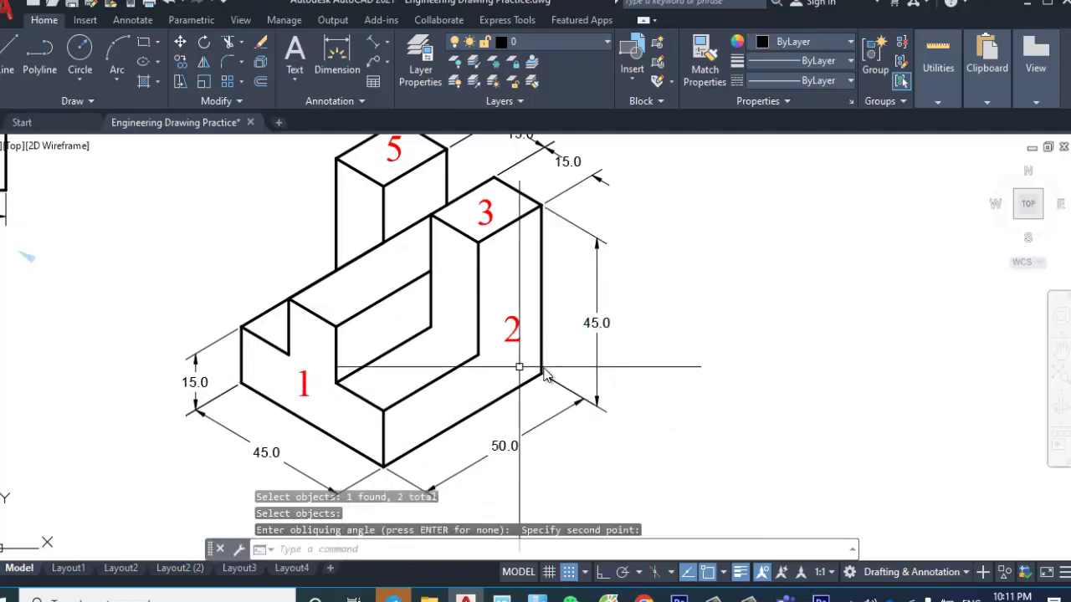
# Grab the 45.0 dimension's grip without moving it, and pan the orthographic views back into view.
pyautogui.click(597, 368)
pyautogui.click(591, 405)
pyautogui.click(597, 406)
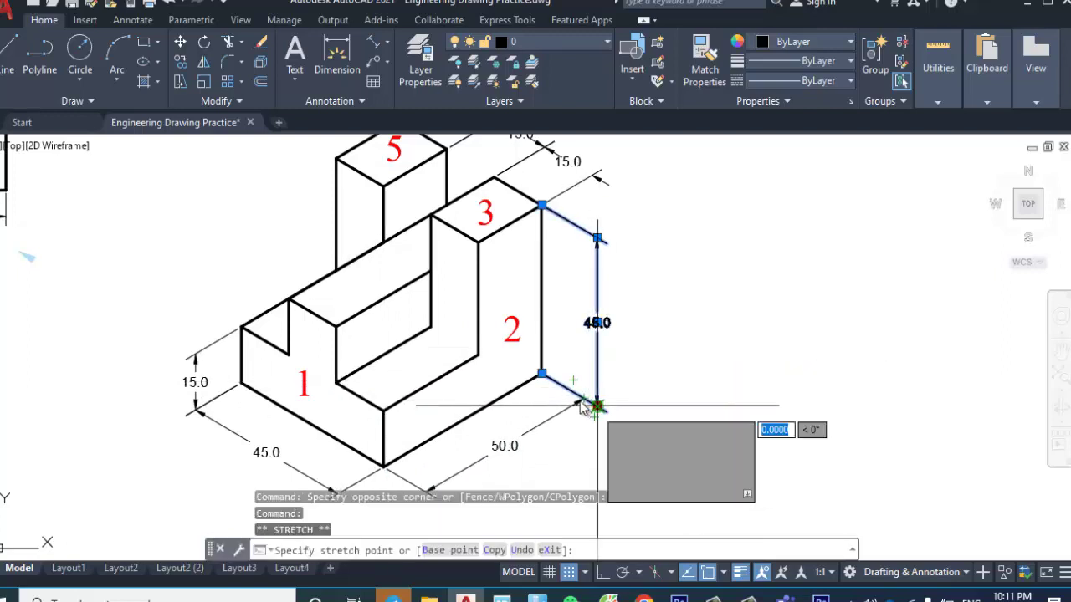
pyautogui.scroll(-4, 577, 384)
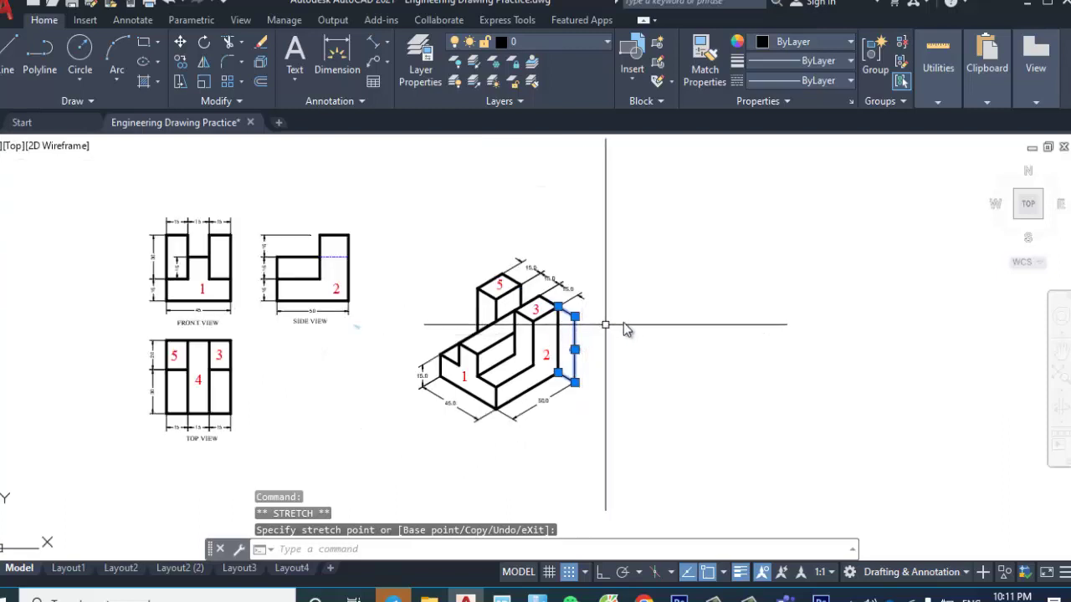
pyautogui.scroll(2, 597, 371)
pyautogui.press('Escape')
pyautogui.moveTo(597, 368)
pyautogui.mouseDown(button='middle')
pyautogui.moveTo(686, 342)
pyautogui.moveTo(795, 363)
pyautogui.moveTo(849, 358)
pyautogui.moveTo(825, 360)
pyautogui.mouseUp(button='middle')
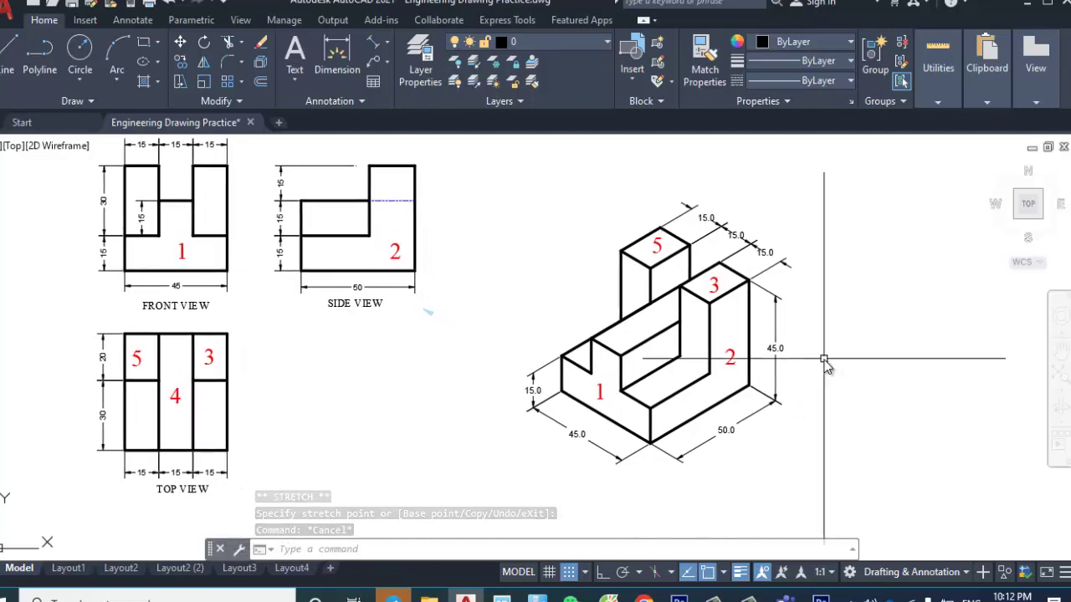